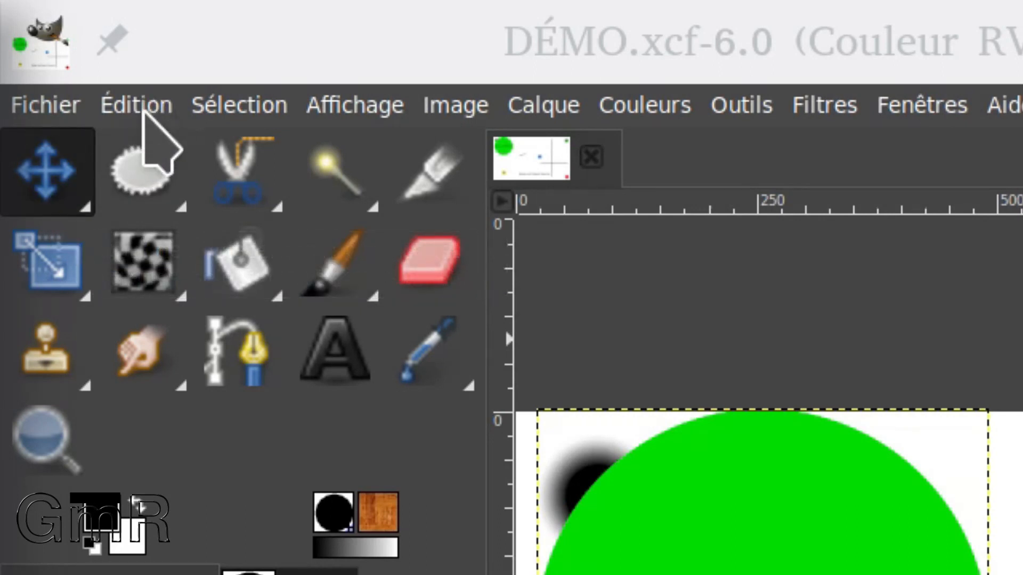
# - Open the toolbox preferences and switch the Déplacement tool's visibility off and back on
pyautogui.click(139, 107)
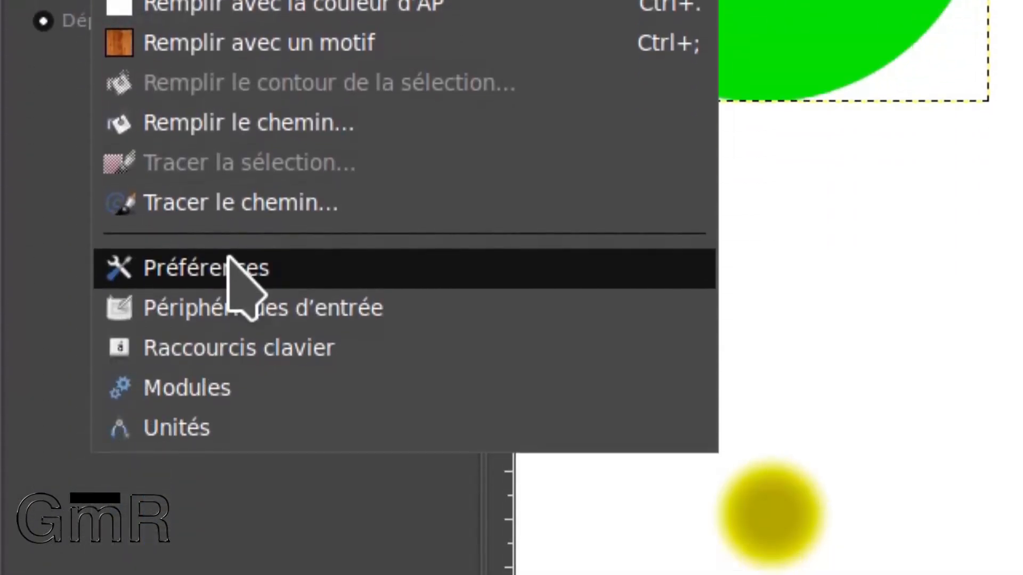
pyautogui.click(229, 573)
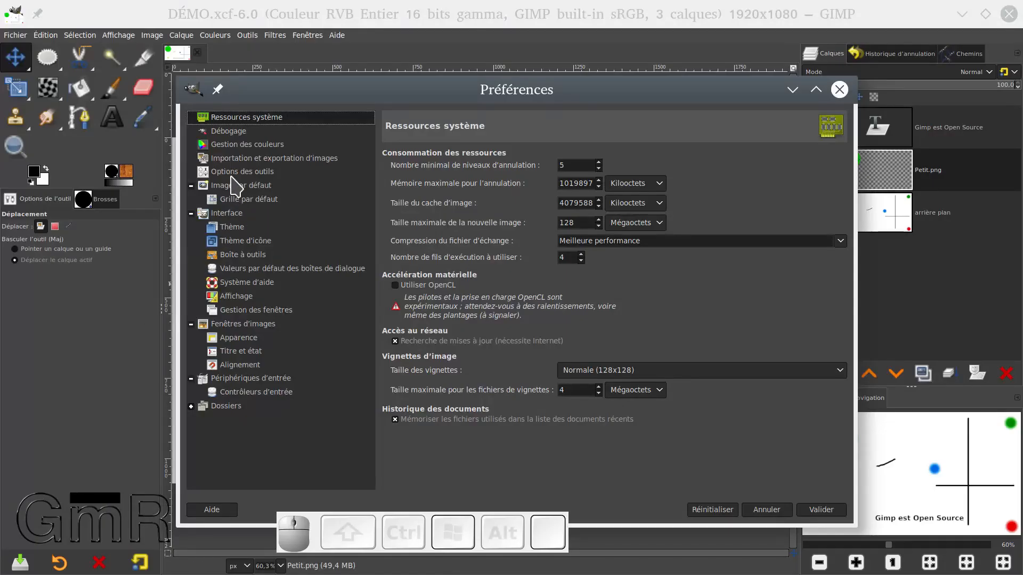
pyautogui.click(237, 255)
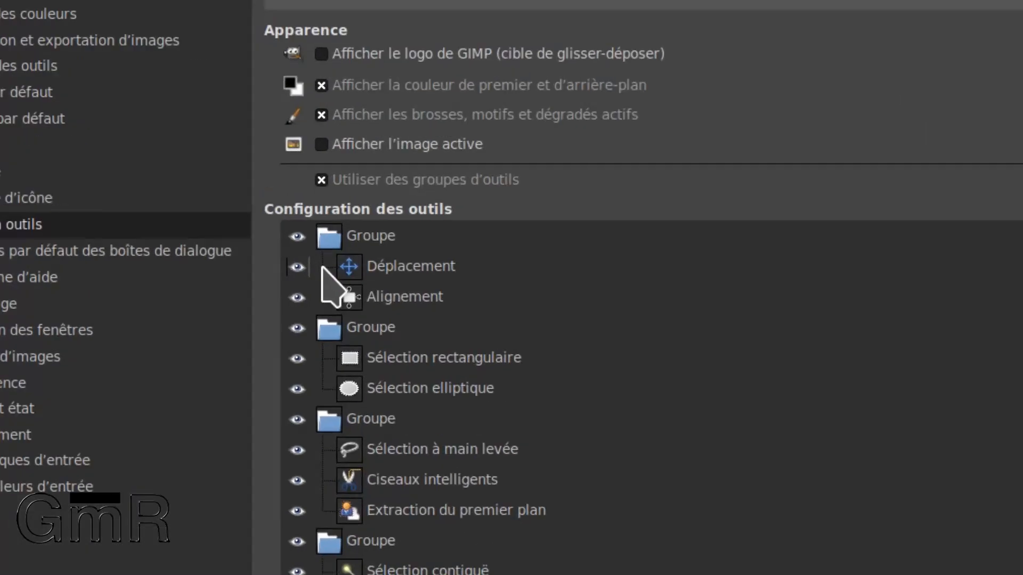
pyautogui.click(298, 266)
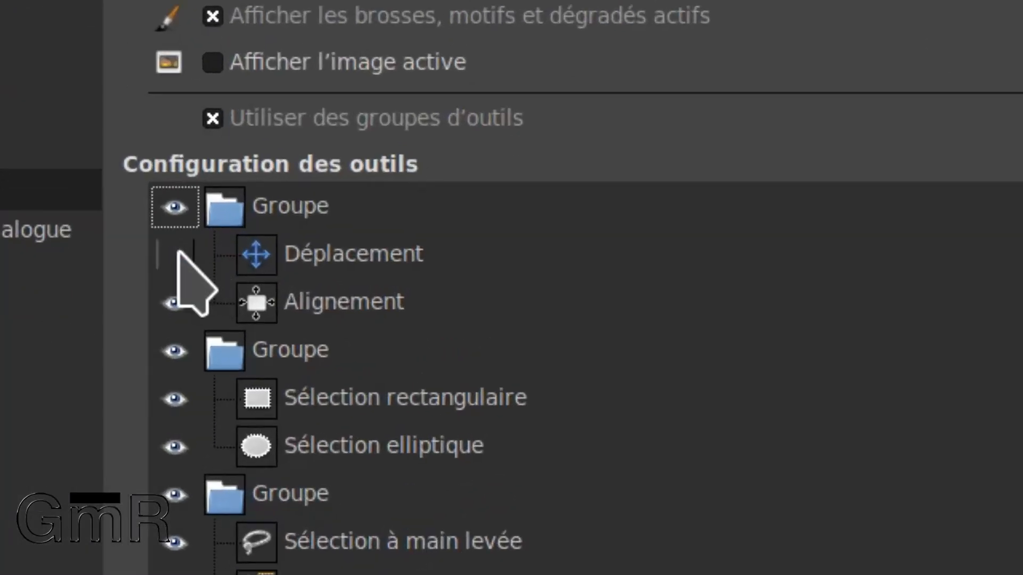
pyautogui.click(176, 254)
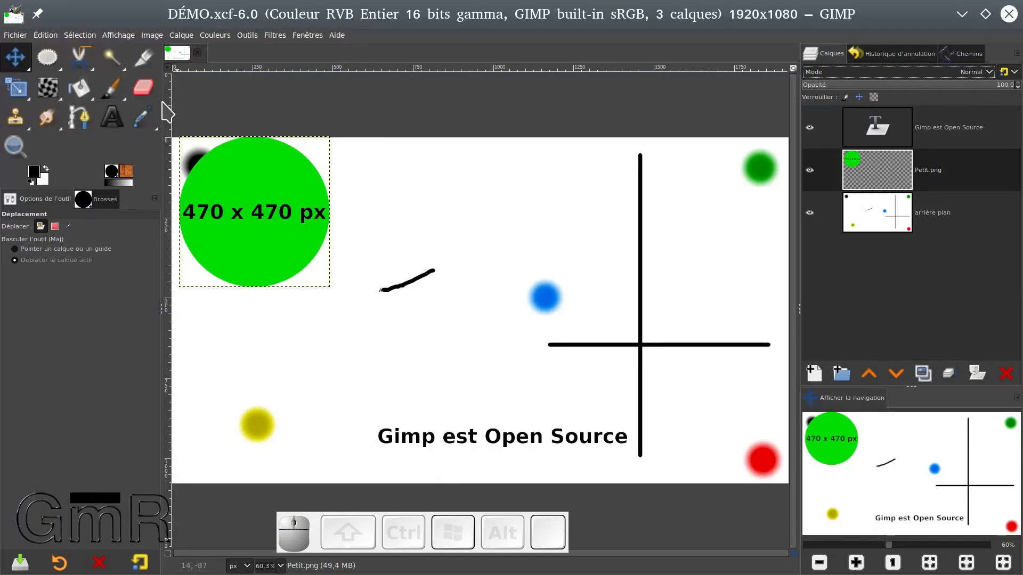
# - Select the Eraser (Gomme) tool and switch back to the Déplacement (Move) tool
pyautogui.click(143, 87)
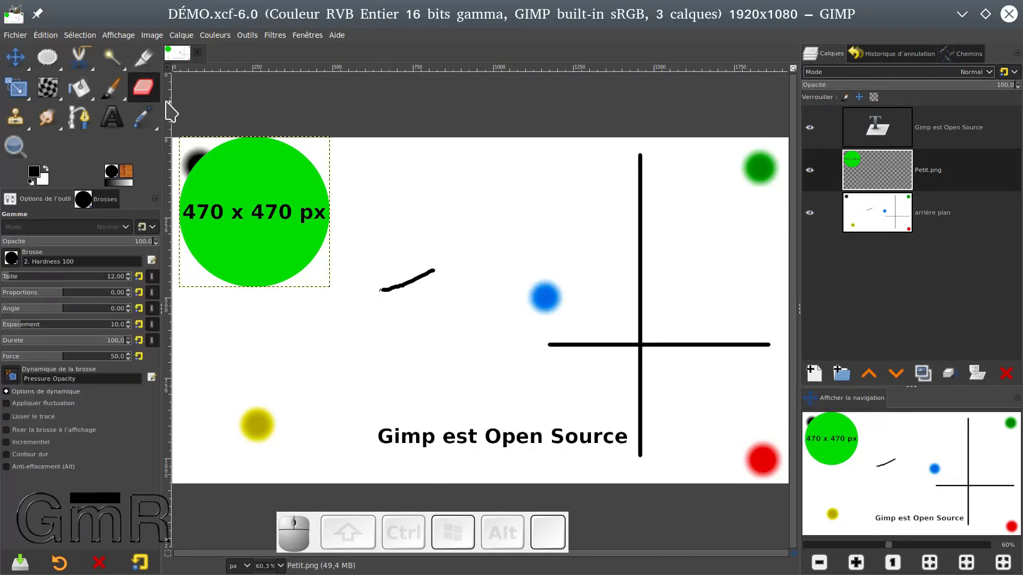
pyautogui.press('m')
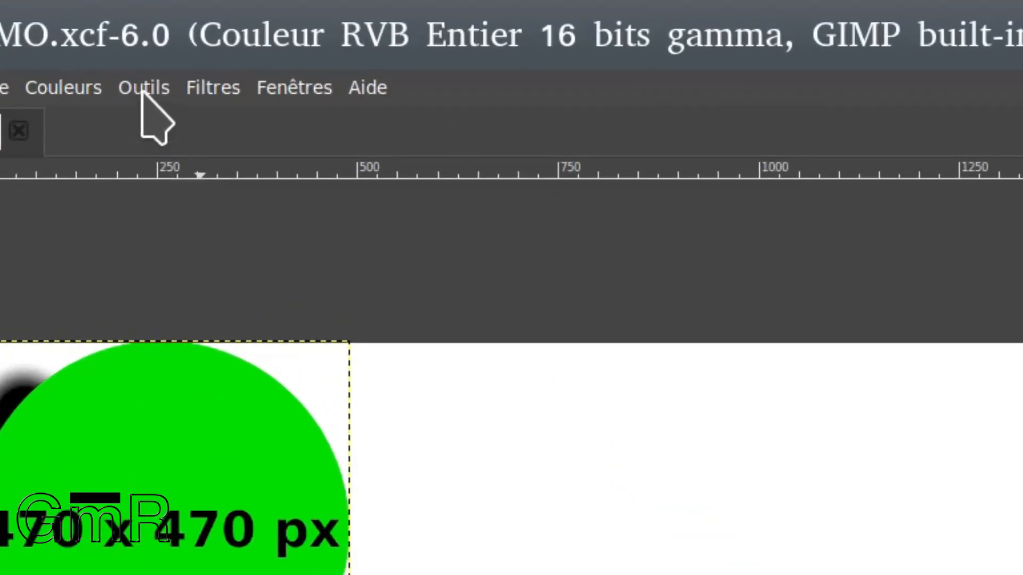
pyautogui.click(142, 89)
pyautogui.moveTo(209, 191)
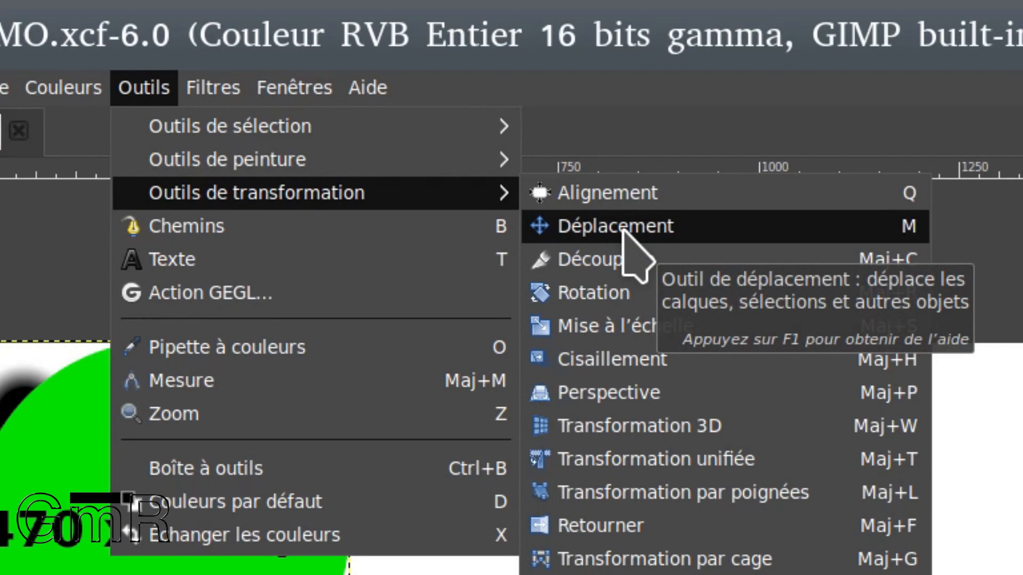
pyautogui.click(622, 229)
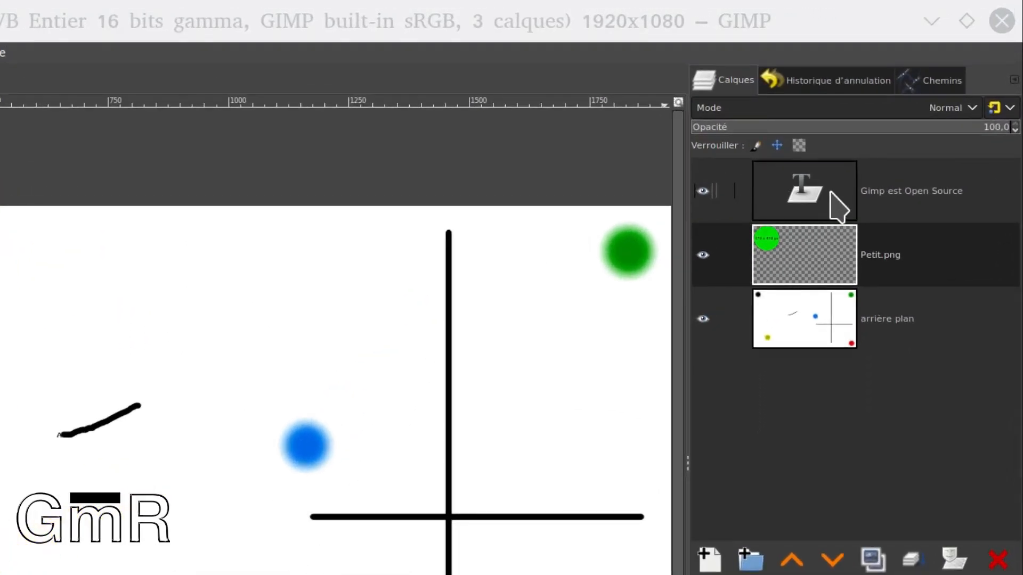
# - Make the Gimp est Open Source, Petit.png and arrière plan layers active in turn, finishing with Petit.png active
pyautogui.click(837, 208)
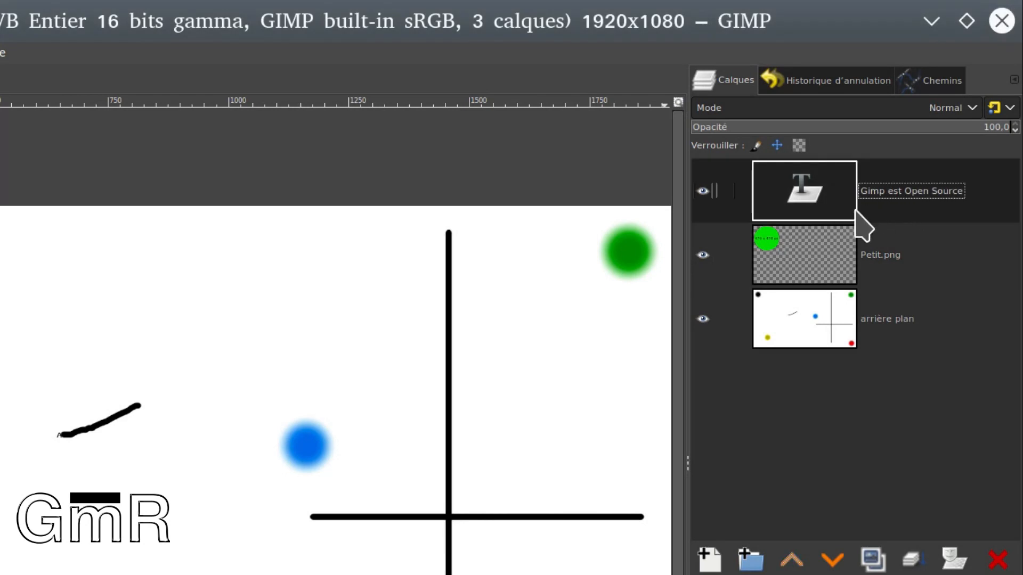
pyautogui.click(817, 257)
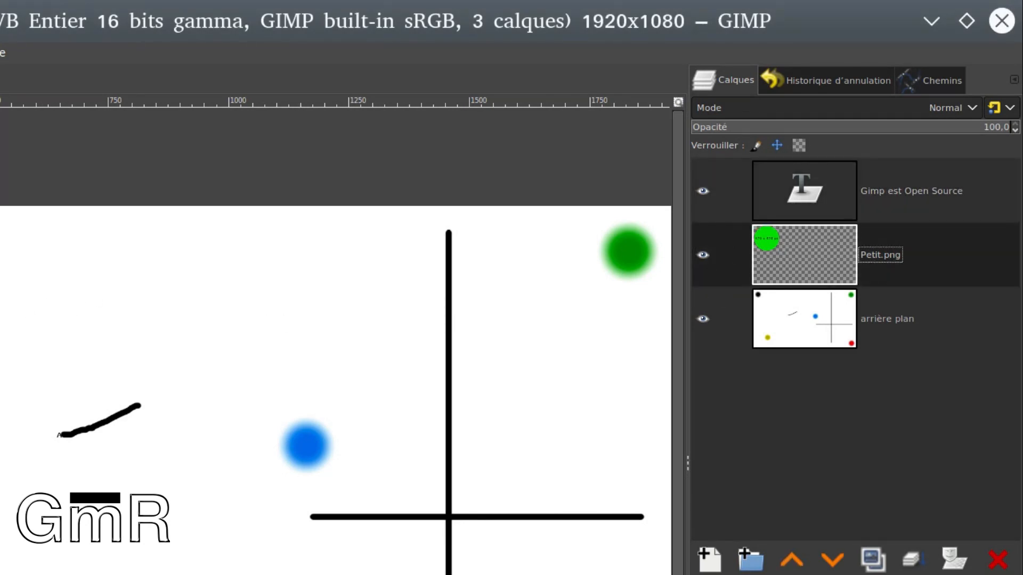
pyautogui.click(832, 320)
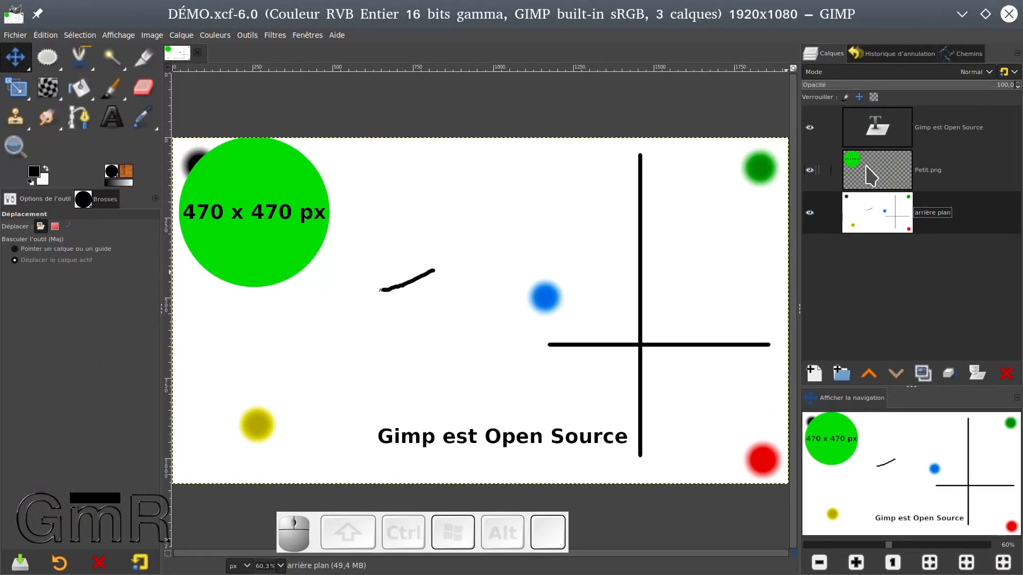
pyautogui.click(866, 165)
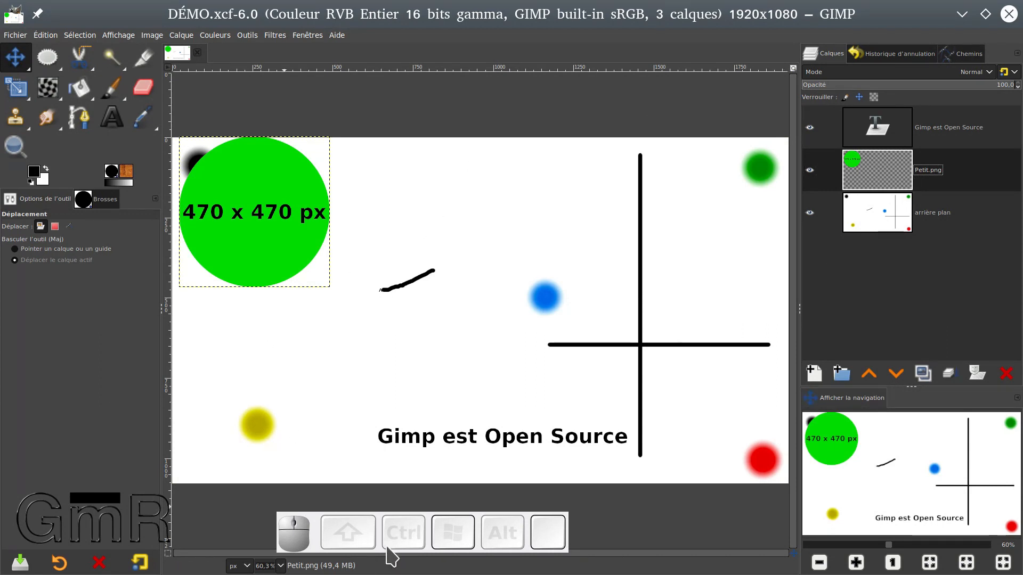
# - Nudge the Petit.png layer's green circle to the right in large increments, clear of the black dot
pyautogui.moveTo(380, 546); pyautogui.dragTo(369, 125)
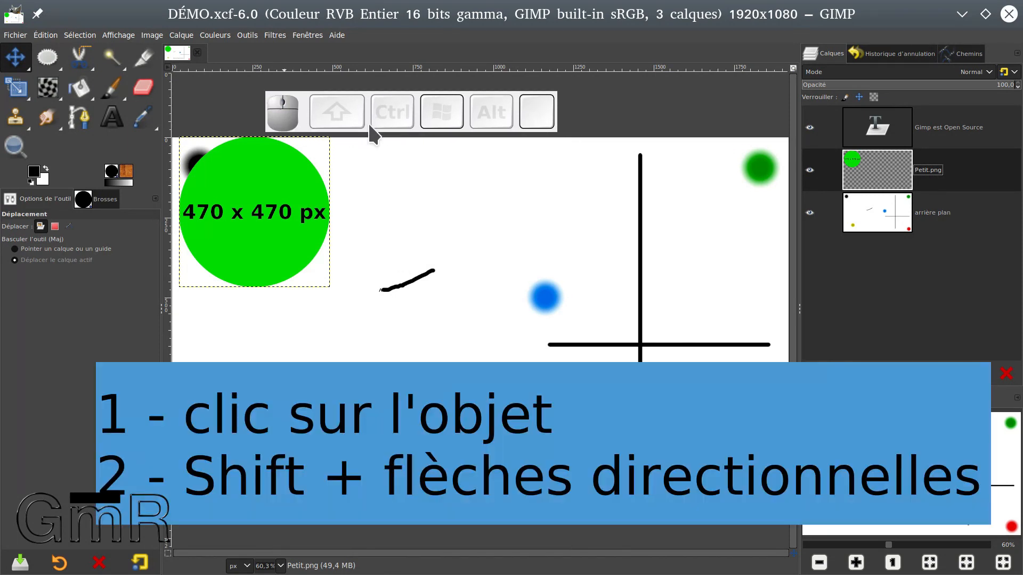
pyautogui.press('shift')
pyautogui.hotkey('shift', 'Right')
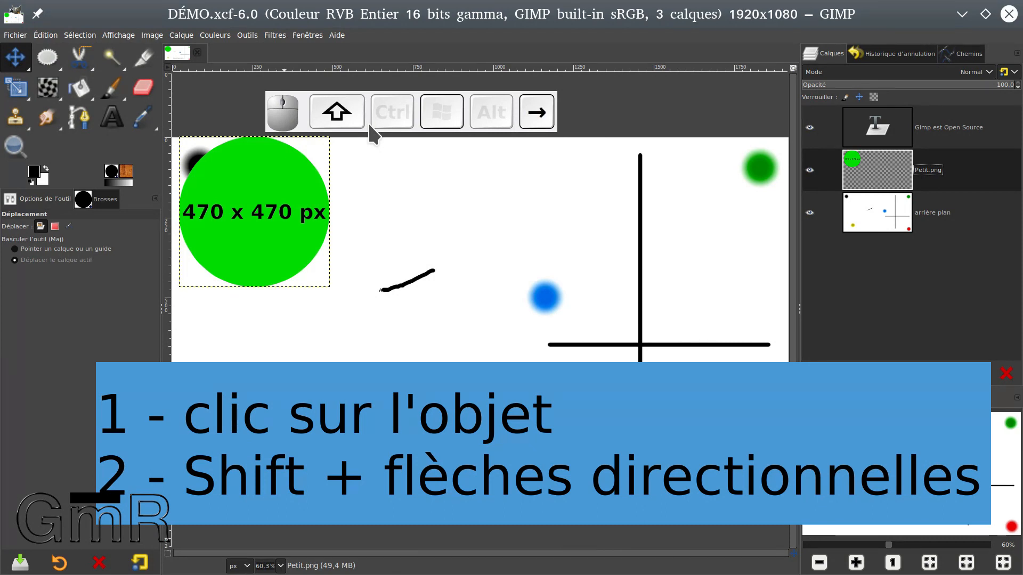
pyautogui.click(259, 205)
pyautogui.press('shift')
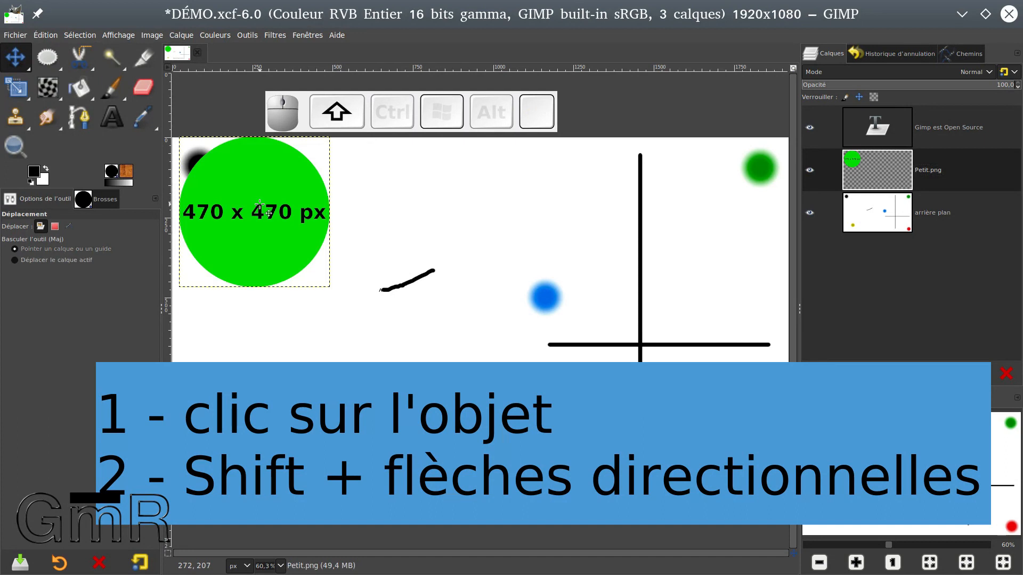
pyautogui.hotkey('shift', 'Right')
pyautogui.hotkey('shift', 'Right')
pyautogui.hotkey('shift', 'Left')
pyautogui.hotkey('shift', 'Left')
pyautogui.hotkey('shift', 'Right')
pyautogui.hotkey('shift', 'Right')
pyautogui.hotkey('shift', 'Right')
pyautogui.hotkey('shift', 'Right')
pyautogui.hotkey('shift', 'Right')
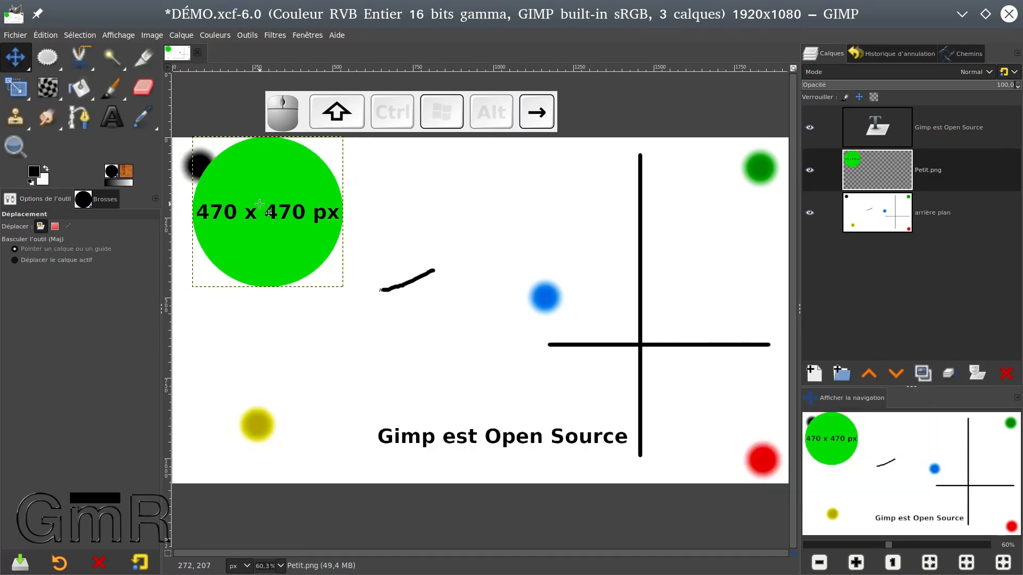
# - Nudge the green circle in large increments down, left, up and right, ending lower and beside the black scribble
pyautogui.hotkey('shift', 'Down')
pyautogui.hotkey('shift', 'Down')
pyautogui.hotkey('shift', 'Down')
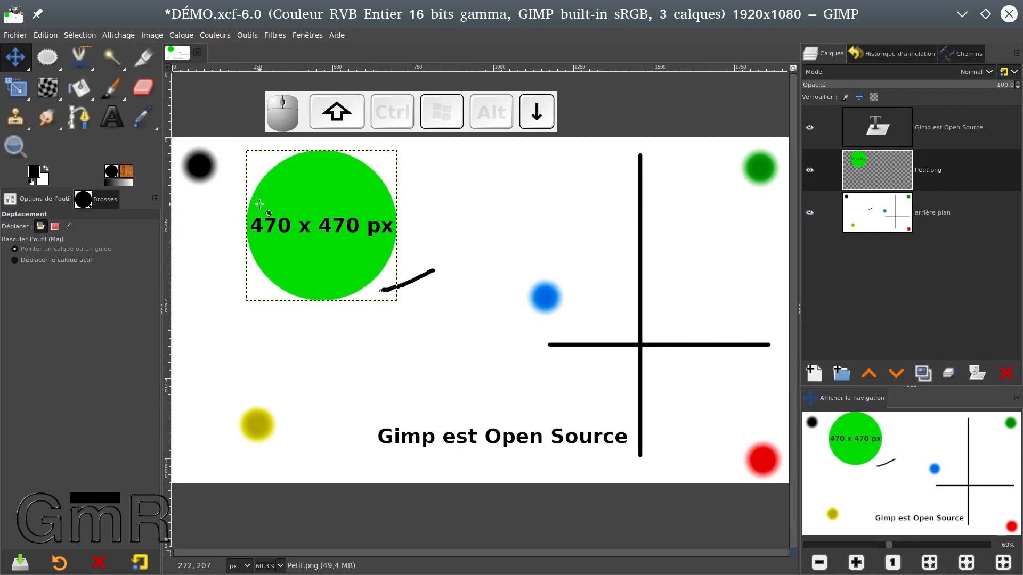
pyautogui.hotkey('shift', 'Left')
pyautogui.hotkey('shift', 'Left')
pyautogui.hotkey('shift', 'Left')
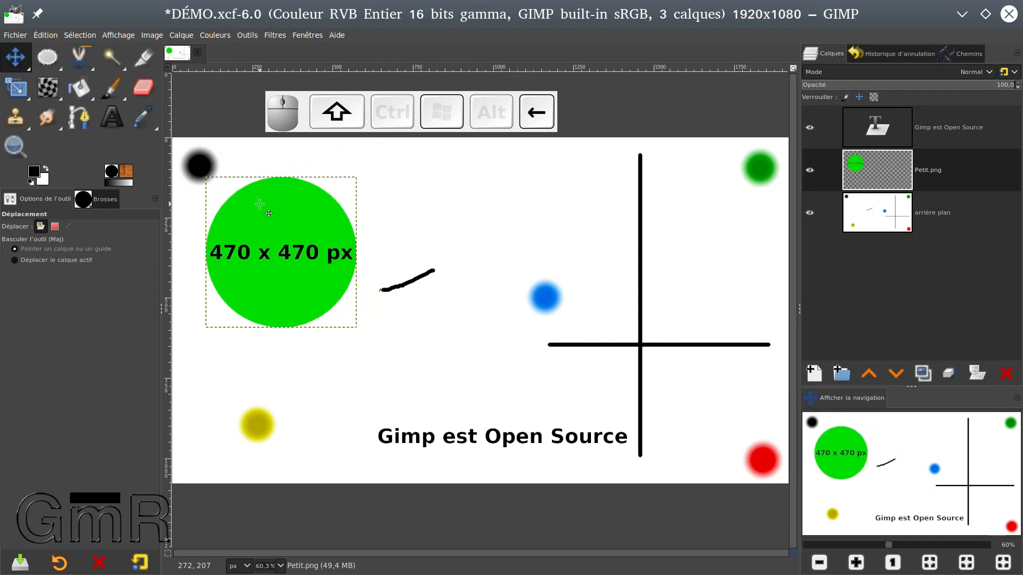
pyautogui.hotkey('shift', 'Up')
pyautogui.hotkey('shift', 'Up')
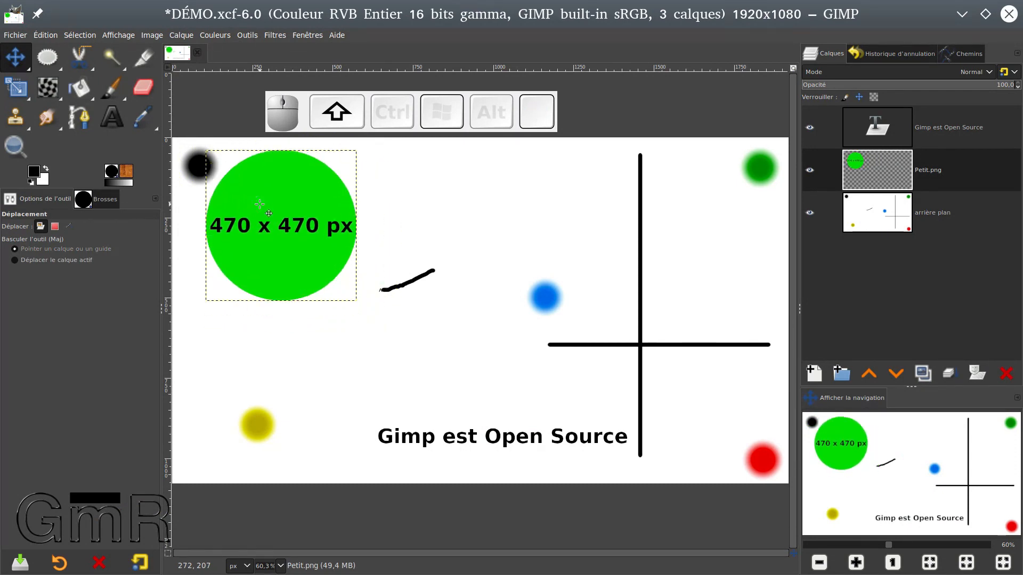
pyautogui.hotkey('shift', 'Right')
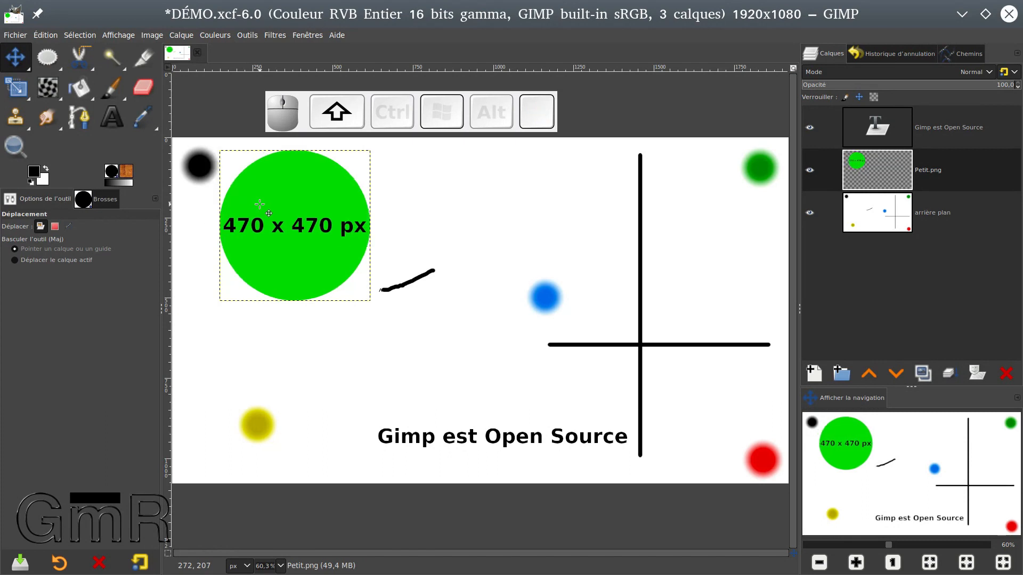
pyautogui.hotkey('shift', 'Right')
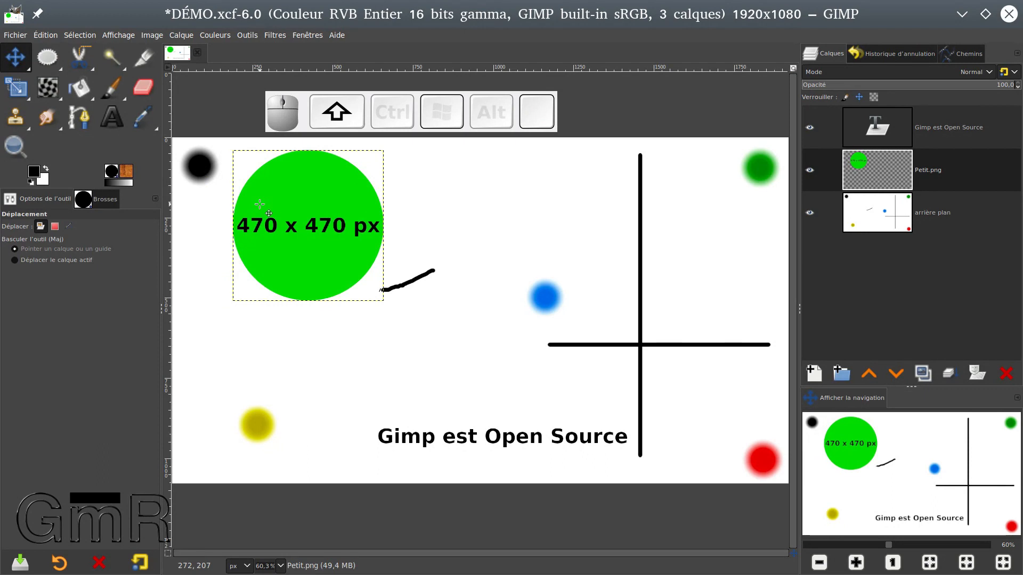
pyautogui.hotkey('shift', 'Down')
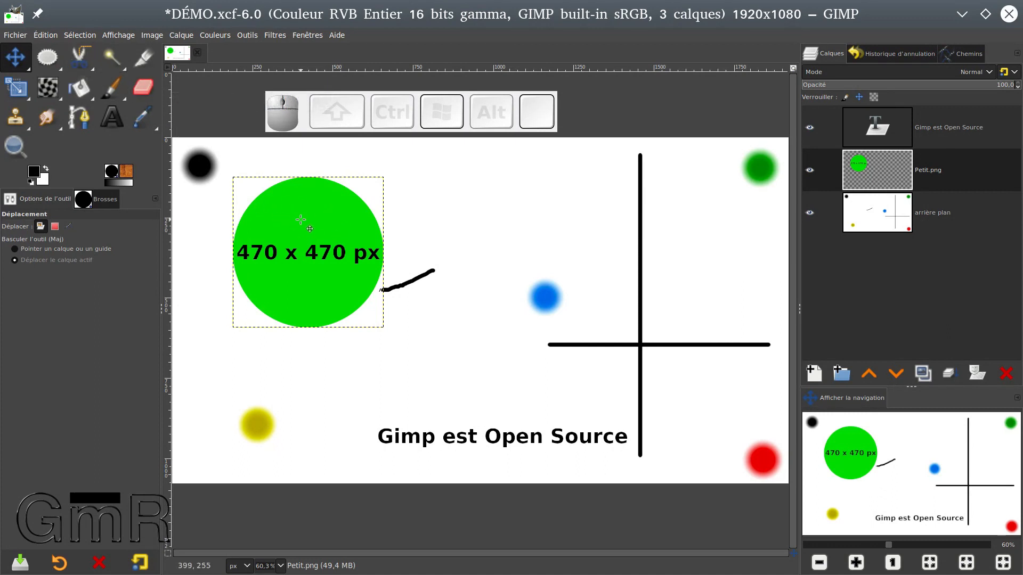
# - Move the active Petit.png layer freehand to the right so the green circle sits between the scribble and the vertical line
pyautogui.moveTo(307, 218); pyautogui.dragTo(424, 194)
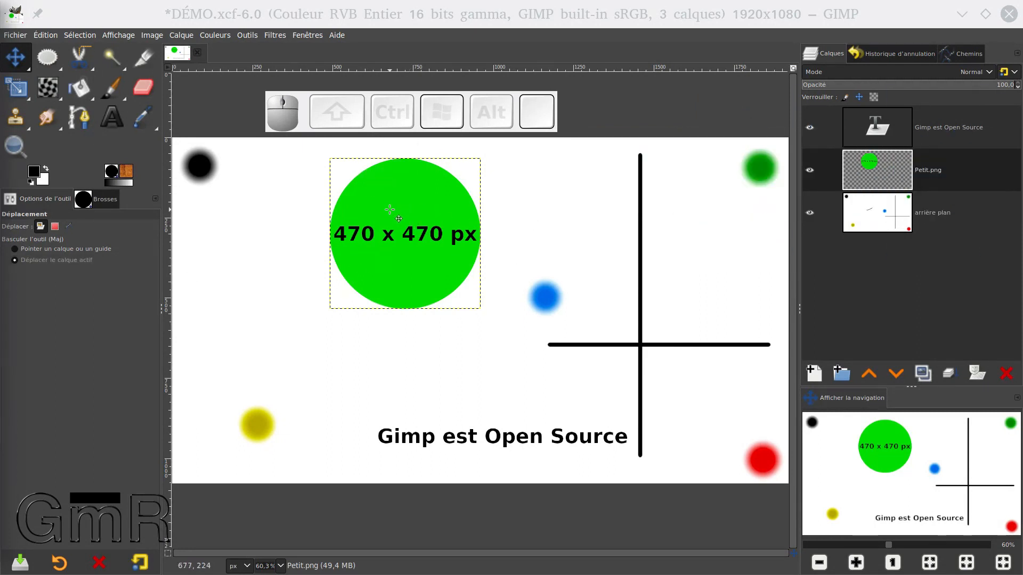
pyautogui.moveTo(395, 203)
pyautogui.mouseDown()
pyautogui.moveTo(450, 269)
pyautogui.moveTo(496, 217)
pyautogui.moveTo(508, 224)
pyautogui.mouseUp()
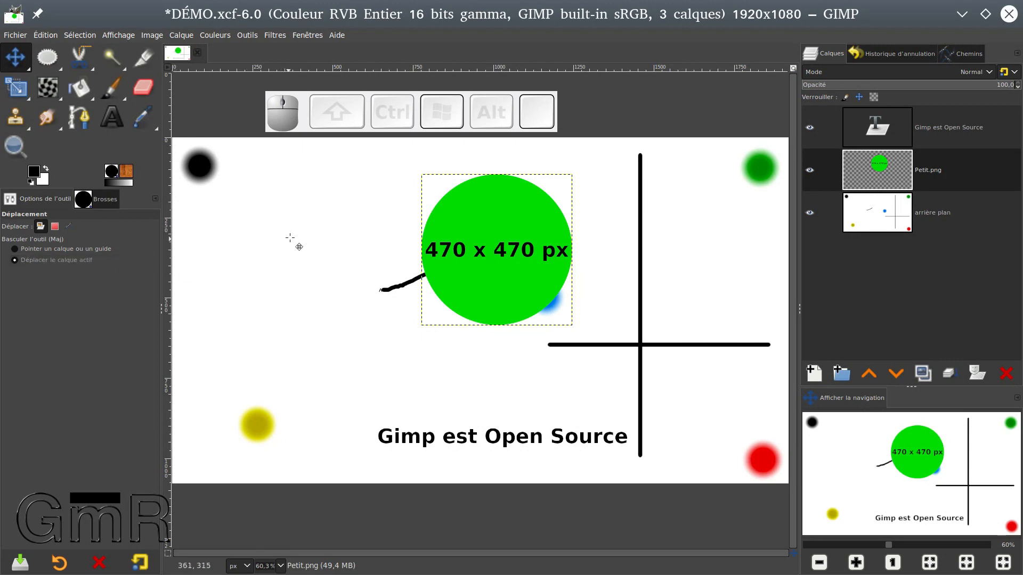
pyautogui.moveTo(318, 224); pyautogui.dragTo(353, 218)
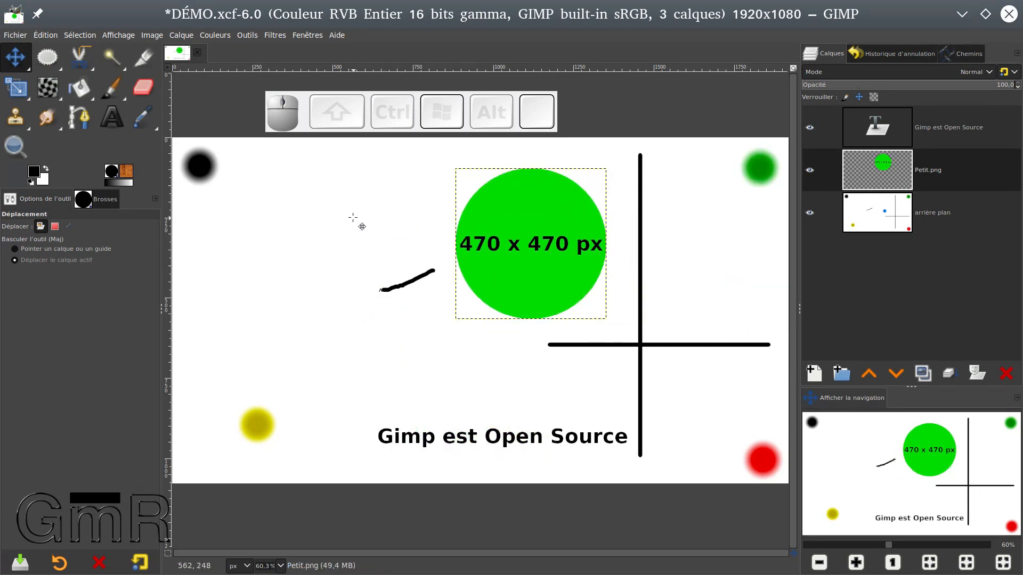
# - Make the Gimp est Open Source text layer active and shift the text slightly left along the bottom of the image
pyautogui.click(898, 141)
pyautogui.moveTo(466, 381)
pyautogui.mouseDown()
pyautogui.moveTo(434, 267)
pyautogui.moveTo(356, 292)
pyautogui.moveTo(356, 308)
pyautogui.moveTo(416, 371)
pyautogui.moveTo(470, 382)
pyautogui.moveTo(477, 396)
pyautogui.mouseUp()
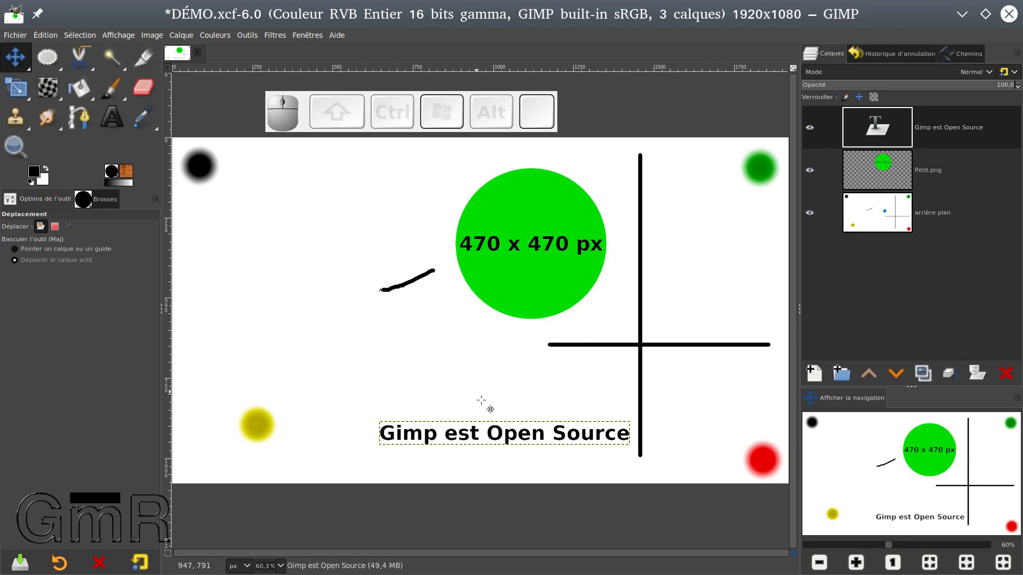
pyautogui.moveTo(502, 451); pyautogui.dragTo(461, 427)
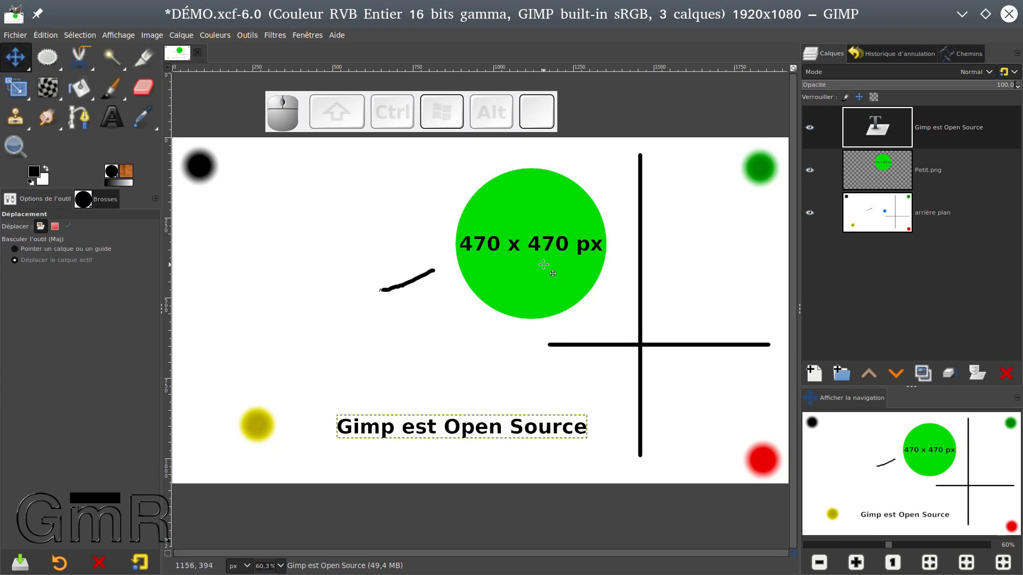
# - Set the Move tool to Pointer un calque ou un guide and move the green circle left over the black scribble
pyautogui.click(41, 258)
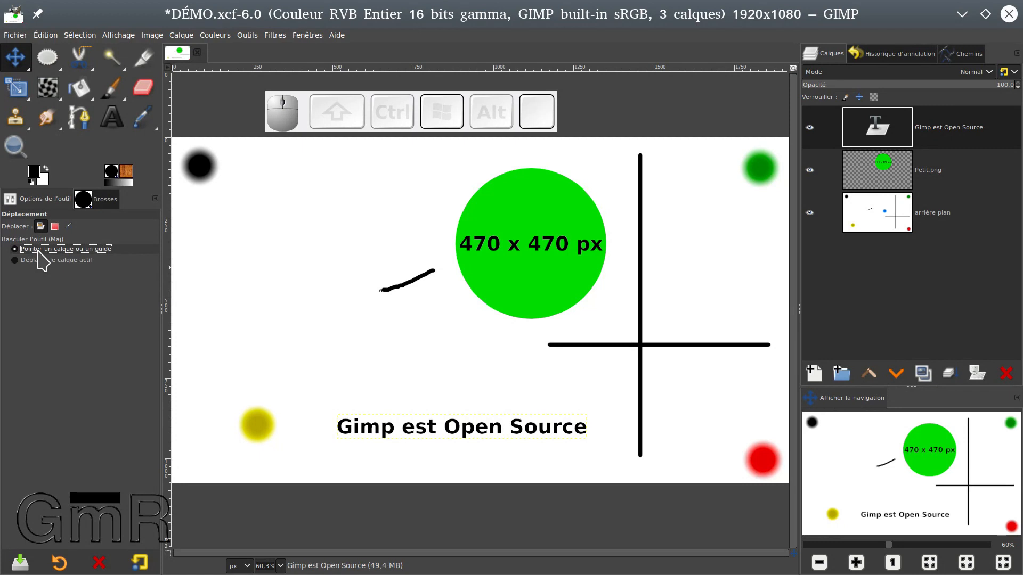
pyautogui.click(524, 228)
pyautogui.moveTo(523, 226); pyautogui.dragTo(398, 229)
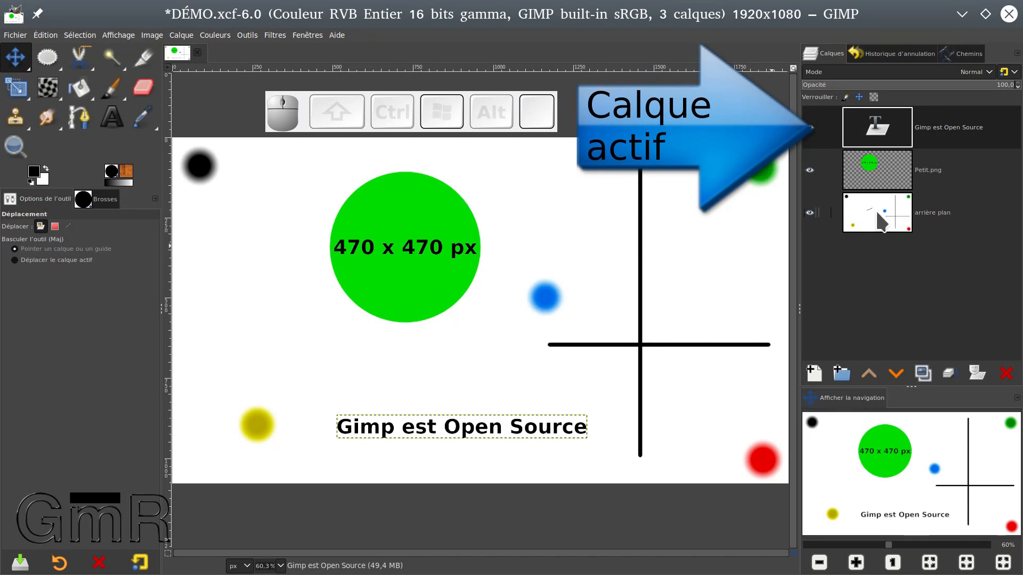
pyautogui.moveTo(566, 204); pyautogui.dragTo(561, 253)
pyautogui.moveTo(475, 360); pyautogui.dragTo(504, 291)
pyautogui.moveTo(589, 184); pyautogui.dragTo(589, 184)
pyautogui.moveTo(437, 209); pyautogui.dragTo(405, 249)
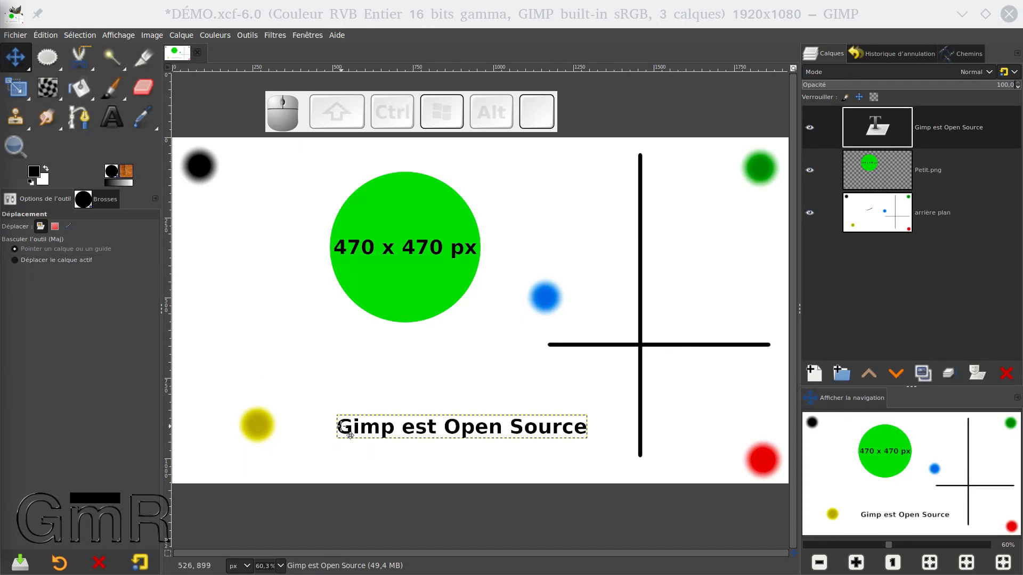
# - Move the Gimp est Open Source text upward by its letter G, at 200% zoom
pyautogui.keyDown('ctrl'); pyautogui.scroll(4, 349, 435); pyautogui.keyUp('ctrl')
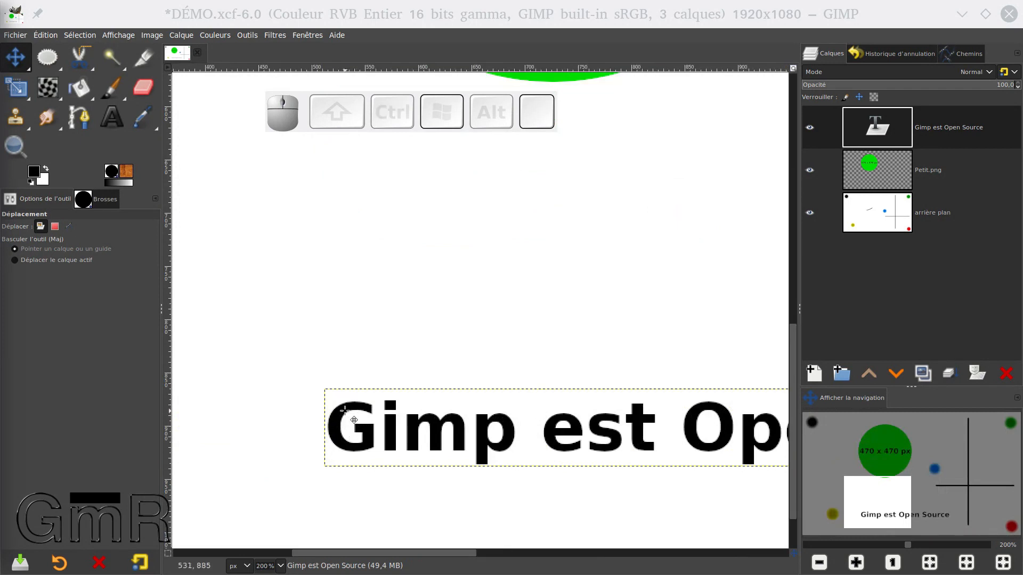
pyautogui.moveTo(344, 409); pyautogui.dragTo(356, 258)
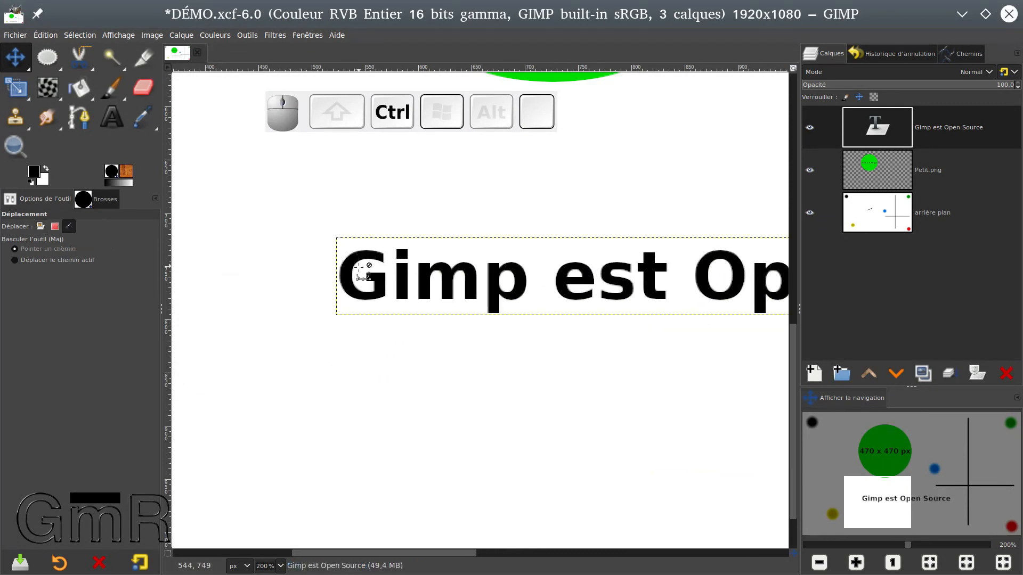
# - Move the arrière plan layer down and right by pointing just above the word Source at 300% zoom, and undo that move
pyautogui.scroll(-3, 362, 269)
pyautogui.scroll(2, 626, 318)
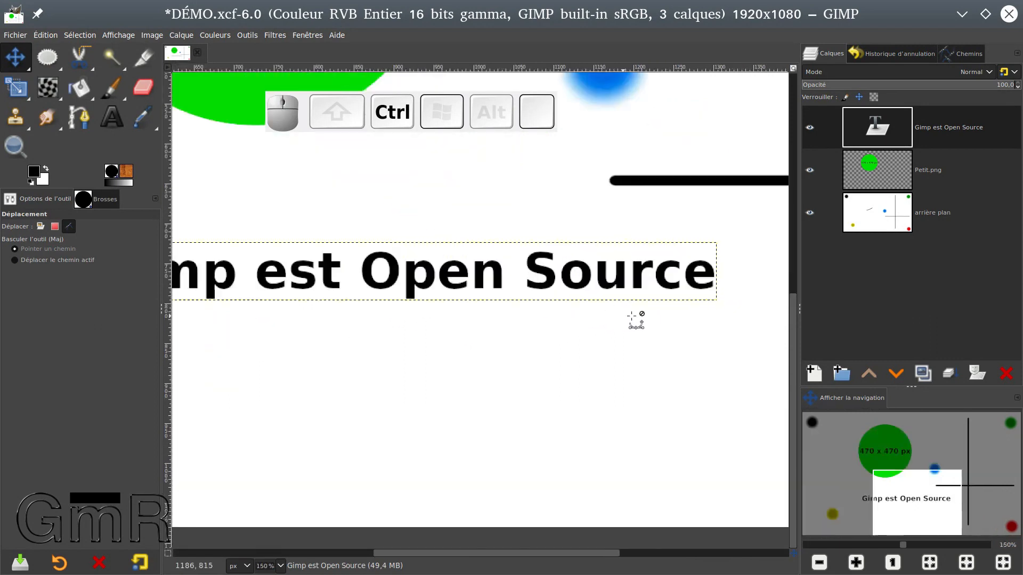
pyautogui.scroll(1, 639, 317)
pyautogui.scroll(1, 568, 419)
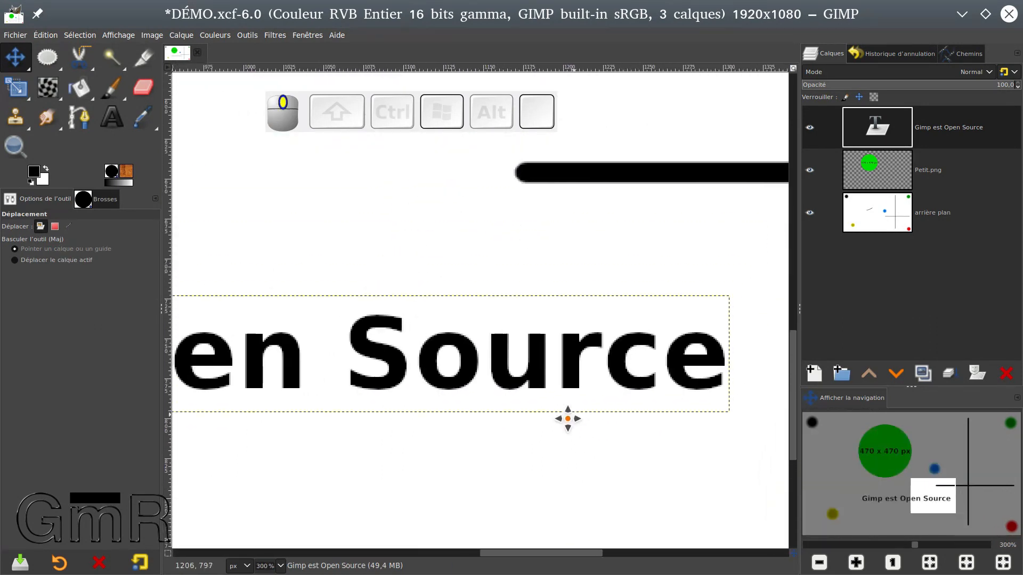
pyautogui.moveTo(568, 418); pyautogui.dragTo(513, 437)
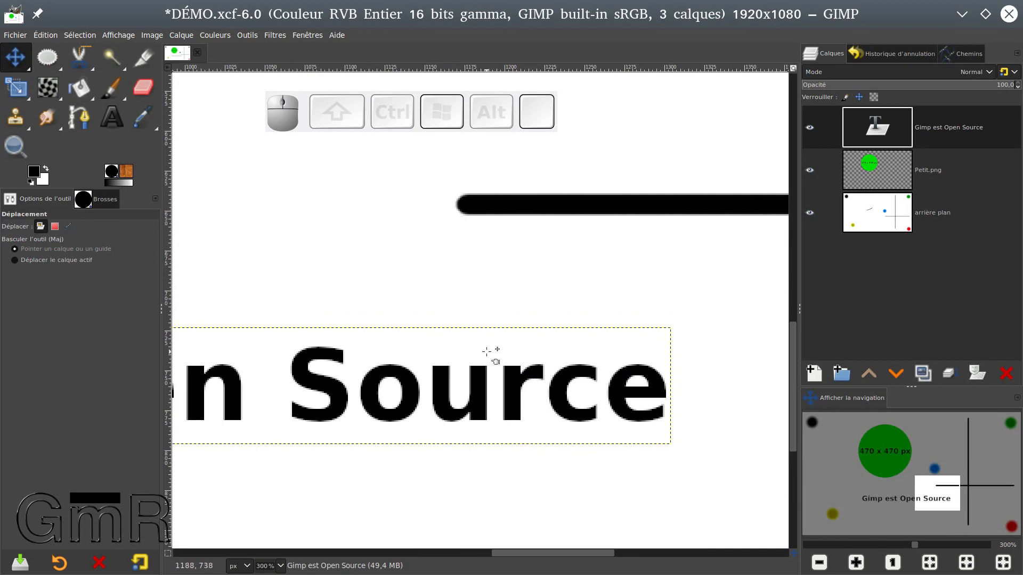
pyautogui.moveTo(530, 302); pyautogui.dragTo(760, 425)
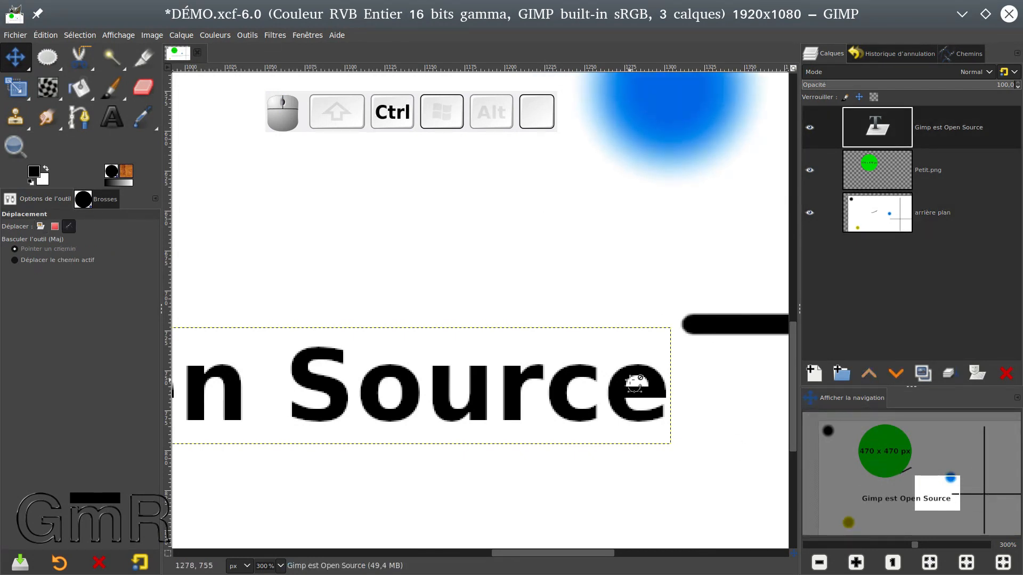
pyautogui.keyDown('ctrl'); pyautogui.scroll(-5, 634, 408); pyautogui.keyUp('ctrl')
pyautogui.keyDown('ctrl'); pyautogui.scroll(-1, 634, 382); pyautogui.keyUp('ctrl')
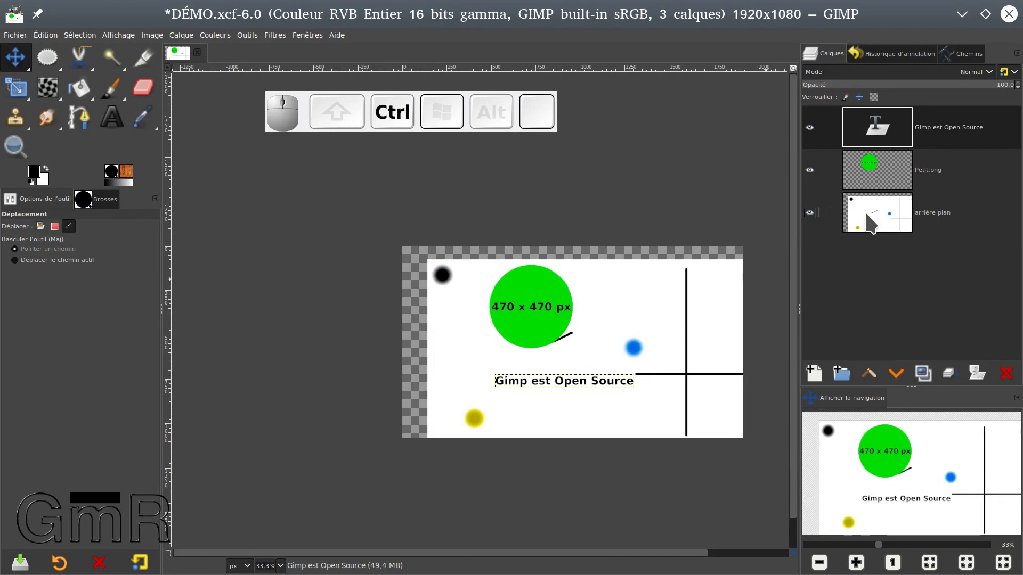
pyautogui.hotkey('ctrl', 'z')
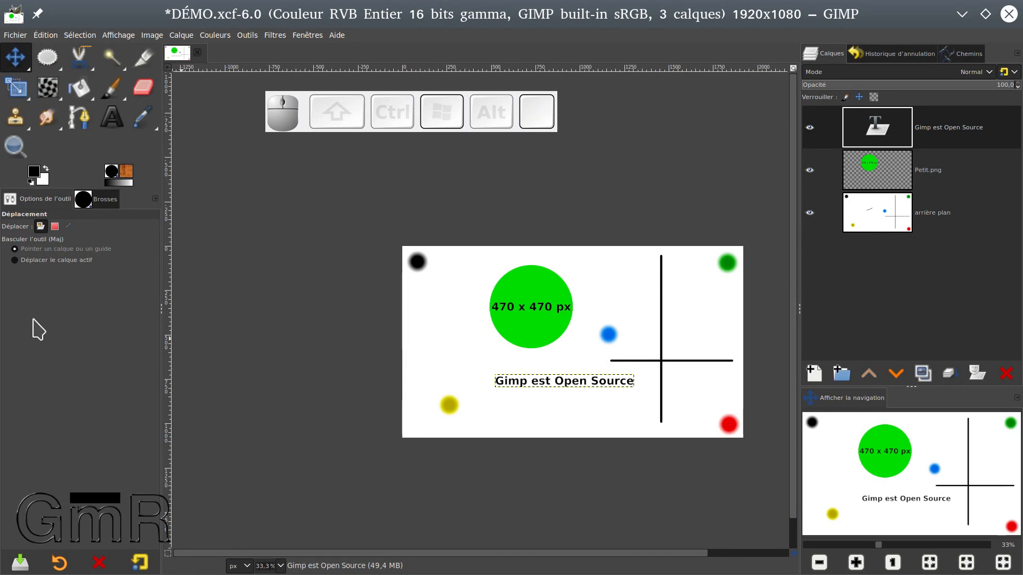
# - Set the Move tool to Déplacer le calque actif and make the Petit.png, arrière plan and Gimp est Open Source layers active in turn
pyautogui.click(43, 261)
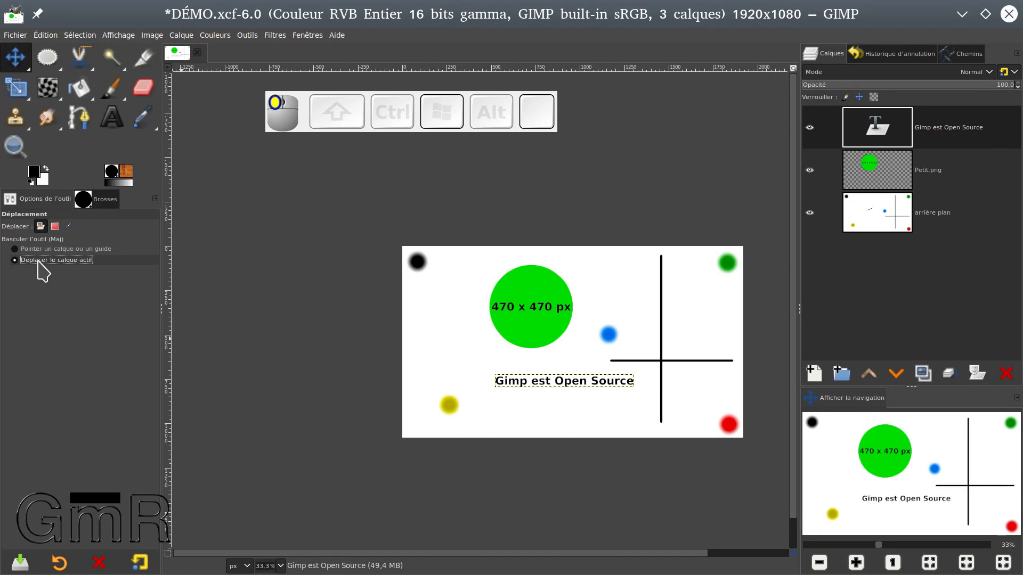
pyautogui.click(874, 179)
pyautogui.click(873, 224)
pyautogui.click(876, 174)
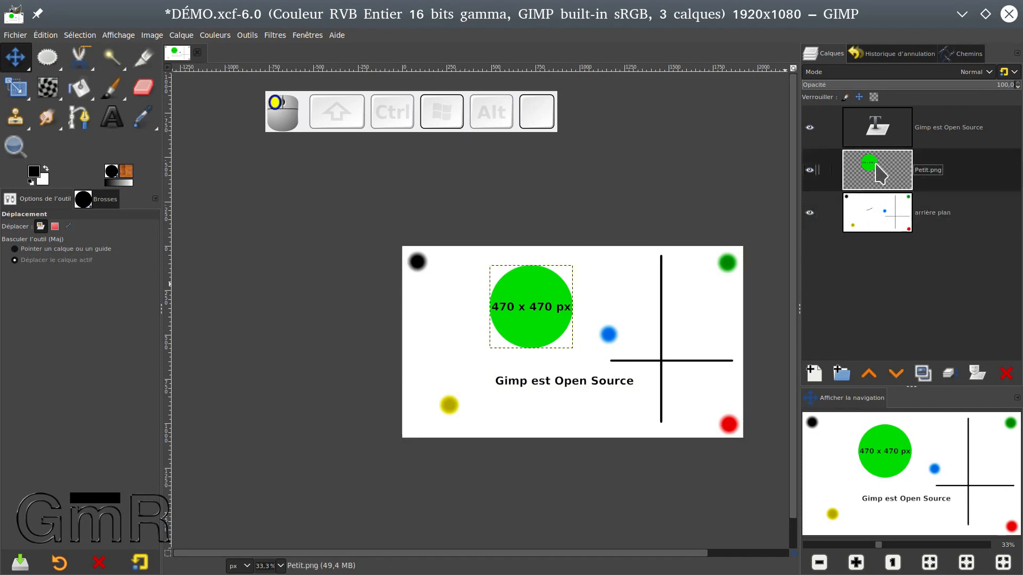
pyautogui.click(890, 127)
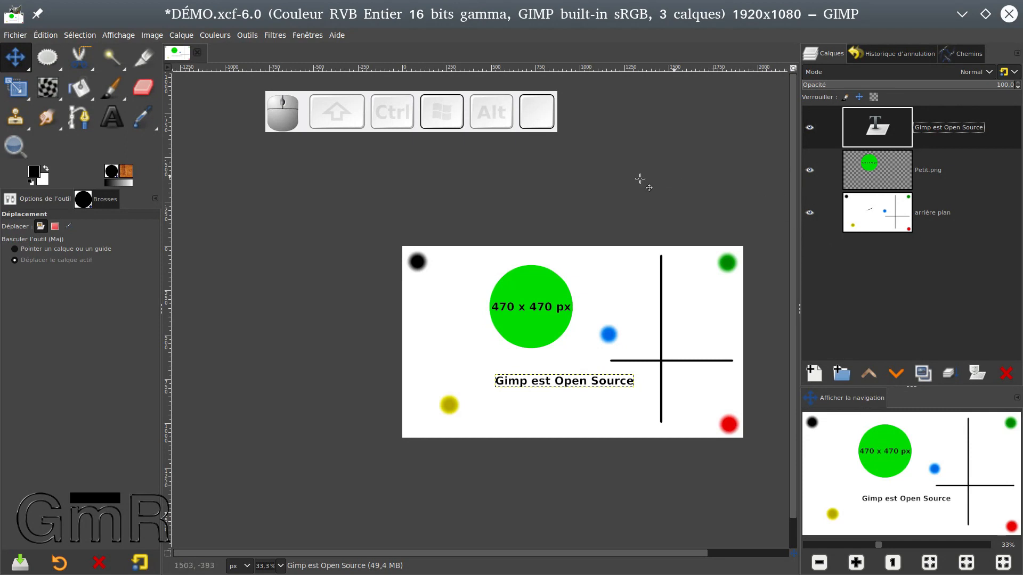
# - Move the active Petit.png circle to the image's upper-left corner and the Gimp est Open Source text over it, and undo these moves
pyautogui.click(569, 286)
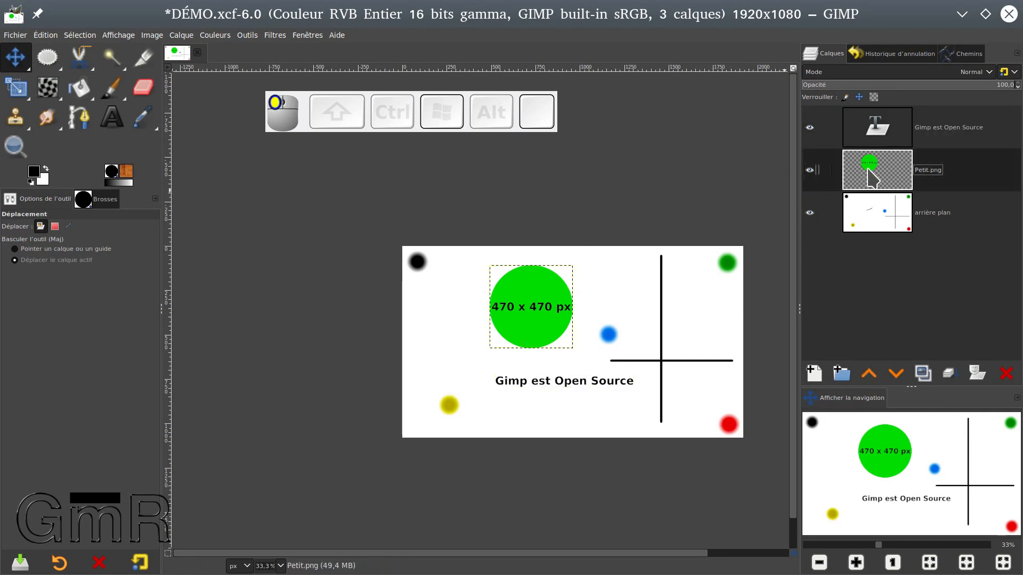
pyautogui.moveTo(552, 301); pyautogui.dragTo(469, 274)
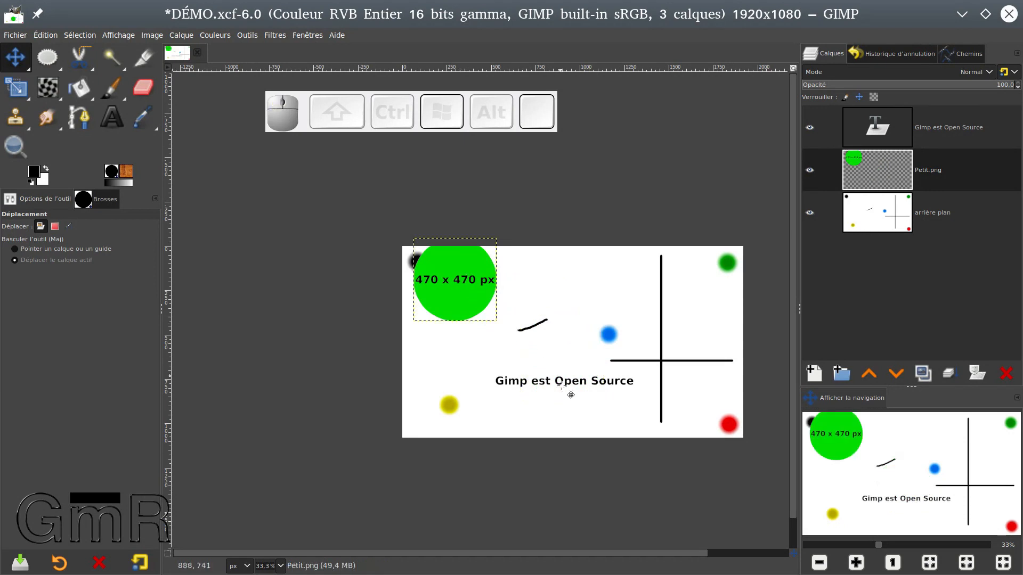
pyautogui.click(912, 128)
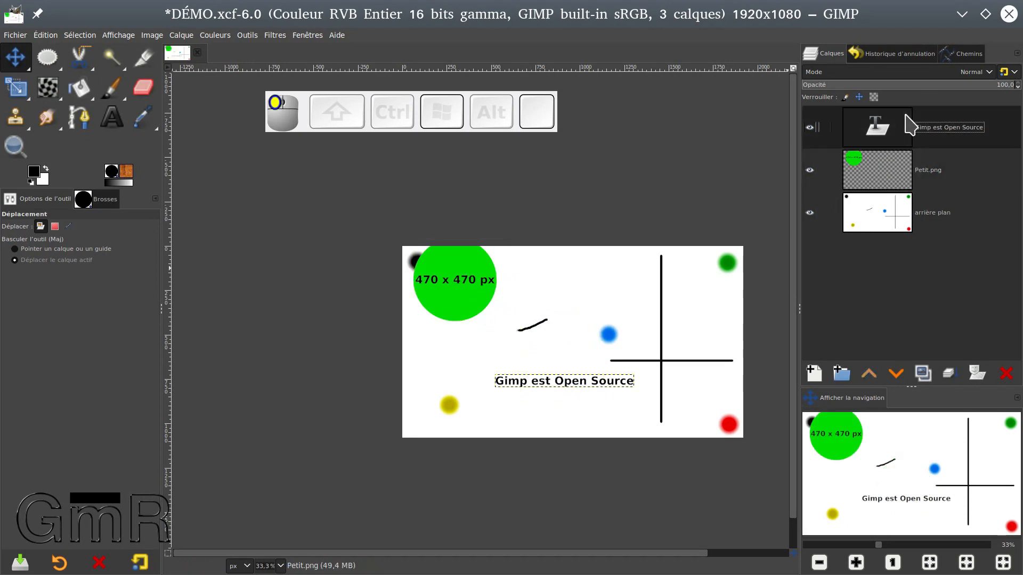
pyautogui.moveTo(610, 387); pyautogui.dragTo(500, 302)
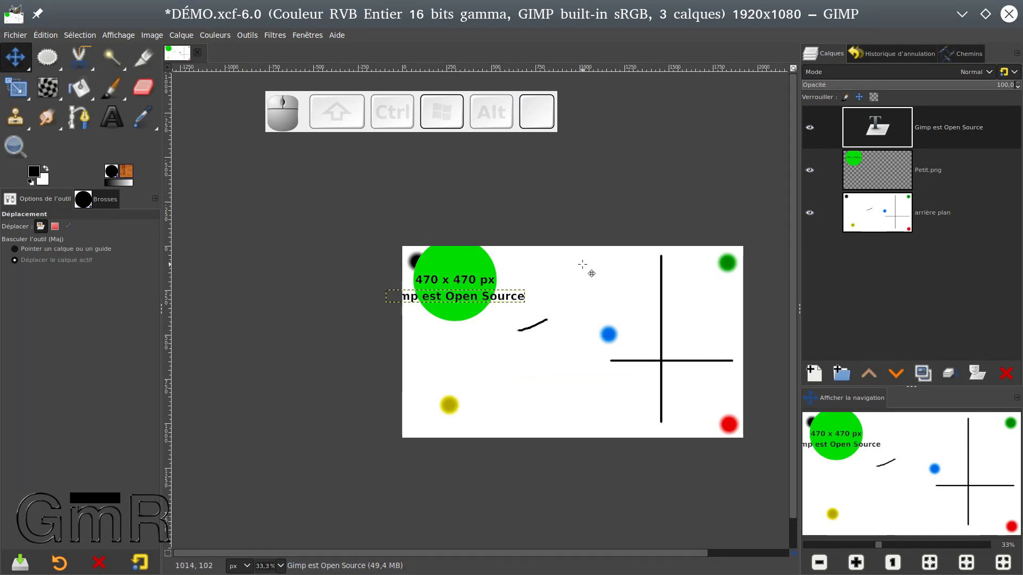
pyautogui.hotkey('ctrl', 'z')
pyautogui.hotkey('ctrl', 'z')
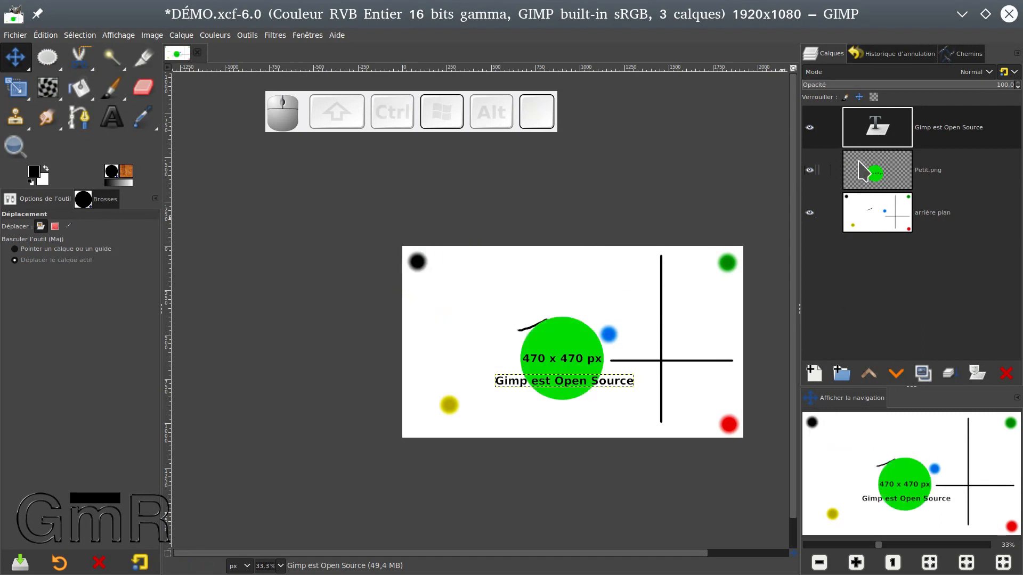
# - Move the Petit.png circle left, and link it with the Gimp est Open Source text to move both layers up and left
pyautogui.click(866, 175)
pyautogui.moveTo(564, 336); pyautogui.dragTo(506, 325)
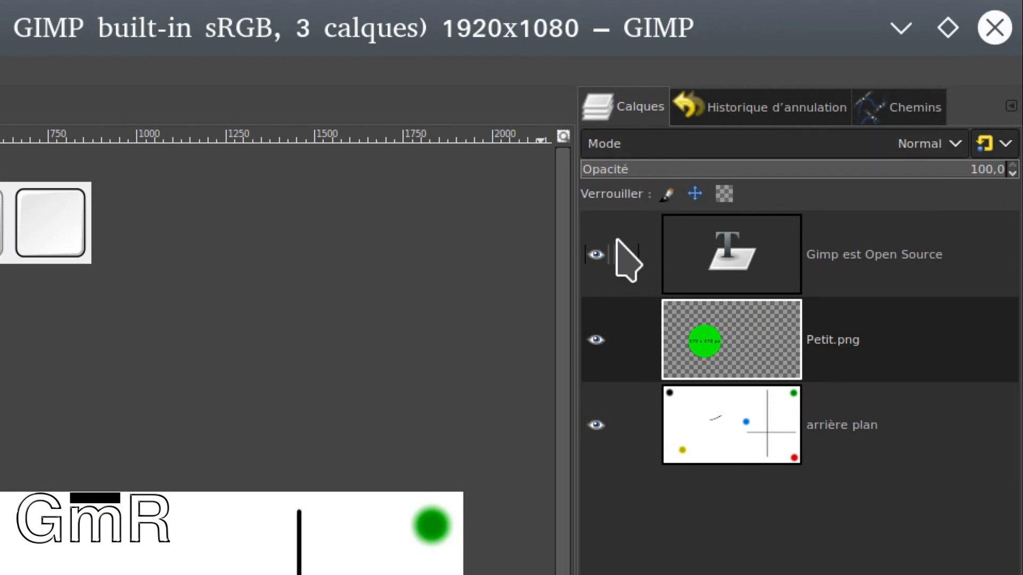
pyautogui.click(626, 254)
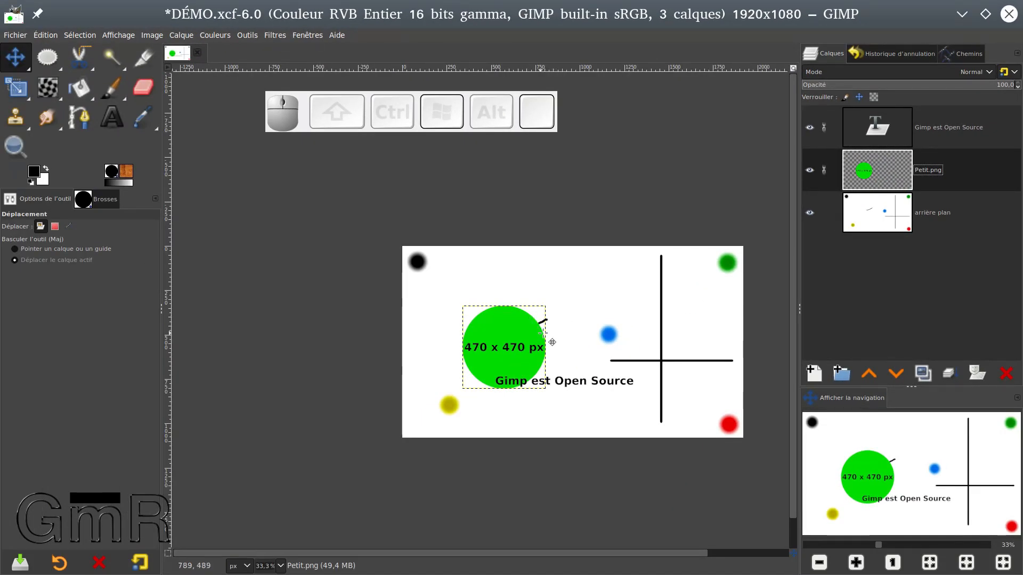
pyautogui.moveTo(531, 329); pyautogui.dragTo(498, 285)
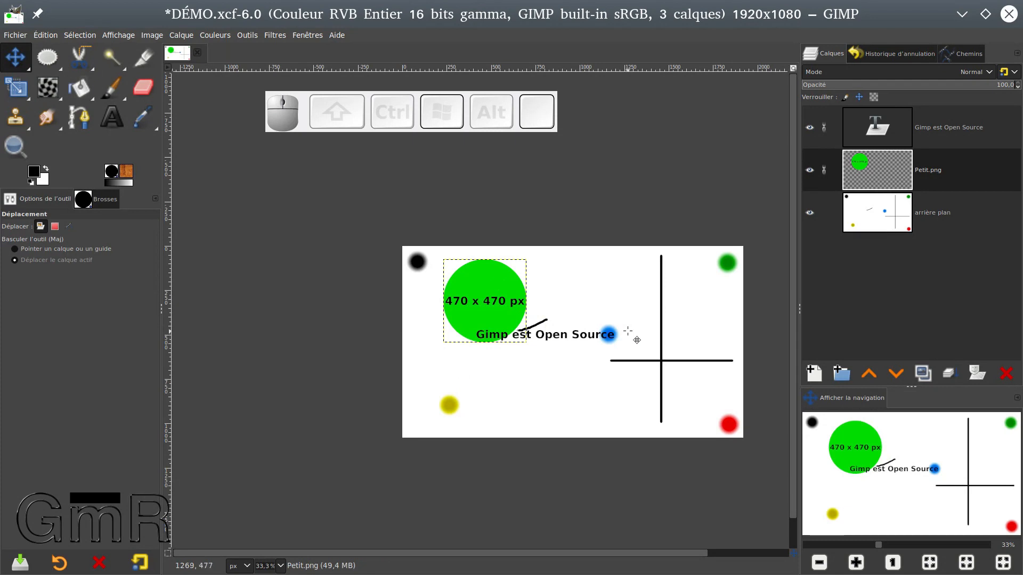
# - Link the Gimp est Open Source text with arrière plan instead of Petit.png, move both down and right, and undo the move
pyautogui.click(824, 213)
pyautogui.click(898, 140)
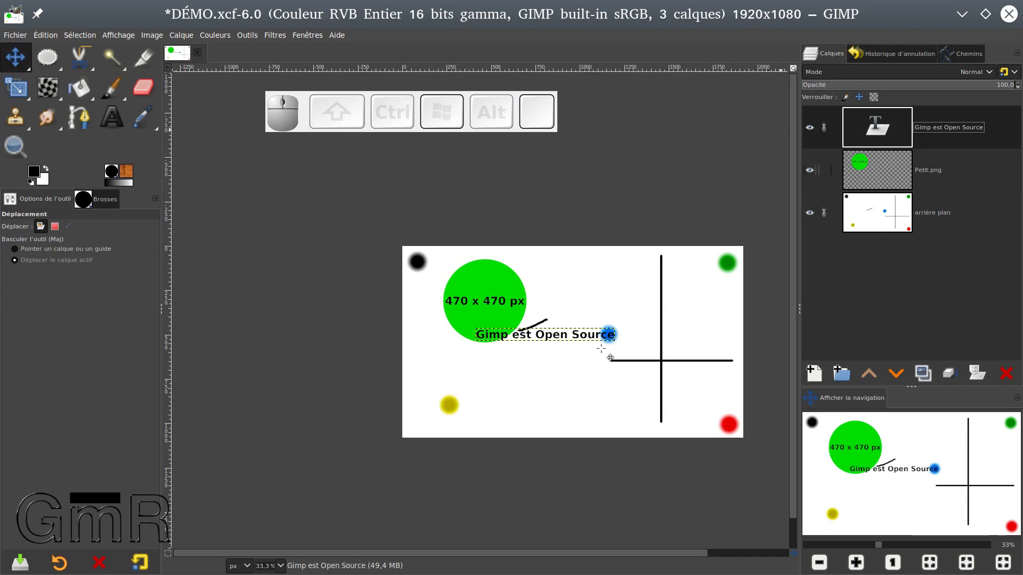
pyautogui.click(569, 343)
pyautogui.moveTo(569, 343); pyautogui.dragTo(610, 392)
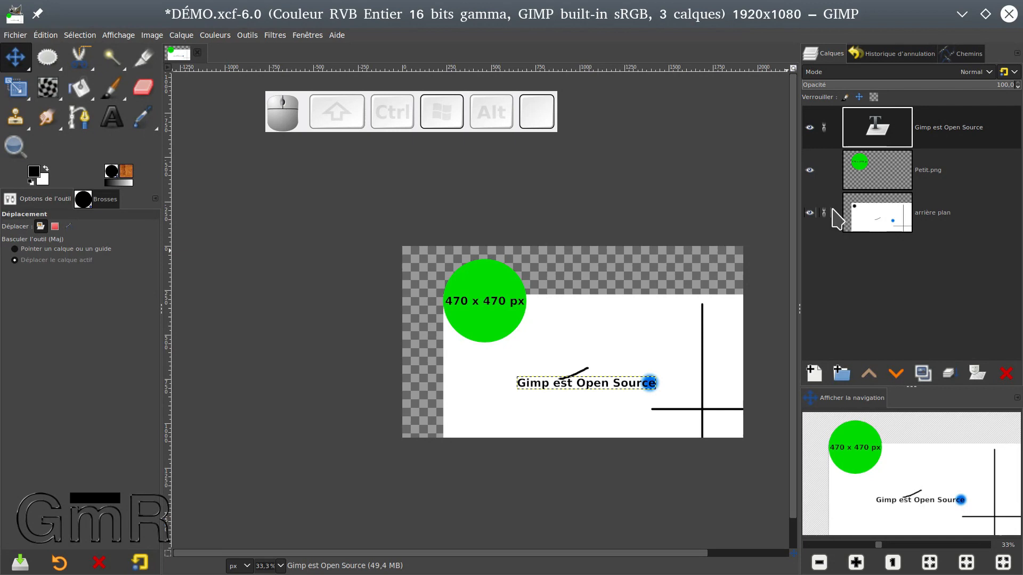
pyautogui.hotkey('ctrl', 'z')
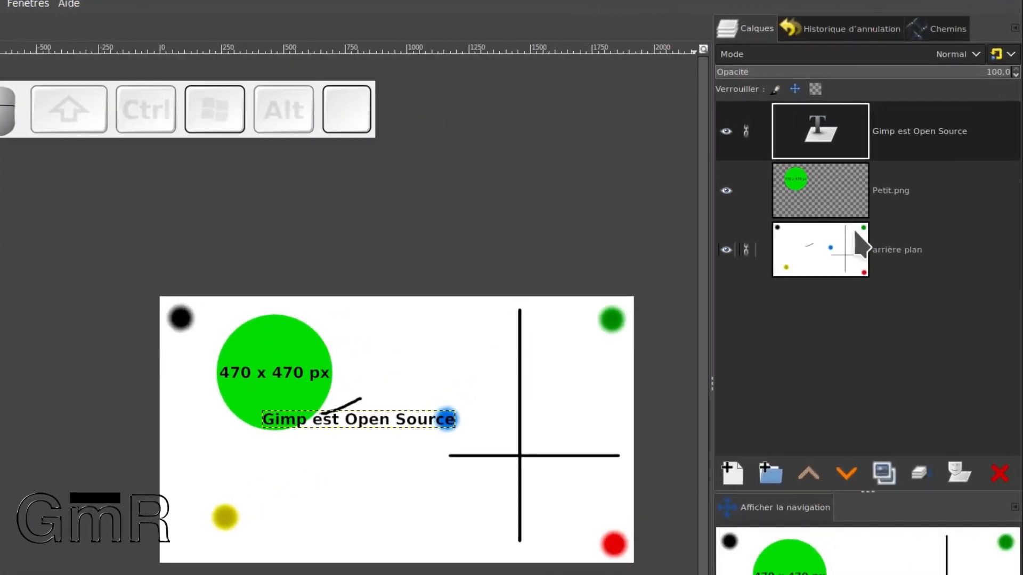
# - Unlink the layers and create a layer group containing the Gimp est Open Source and Petit.png layers
pyautogui.click(725, 132)
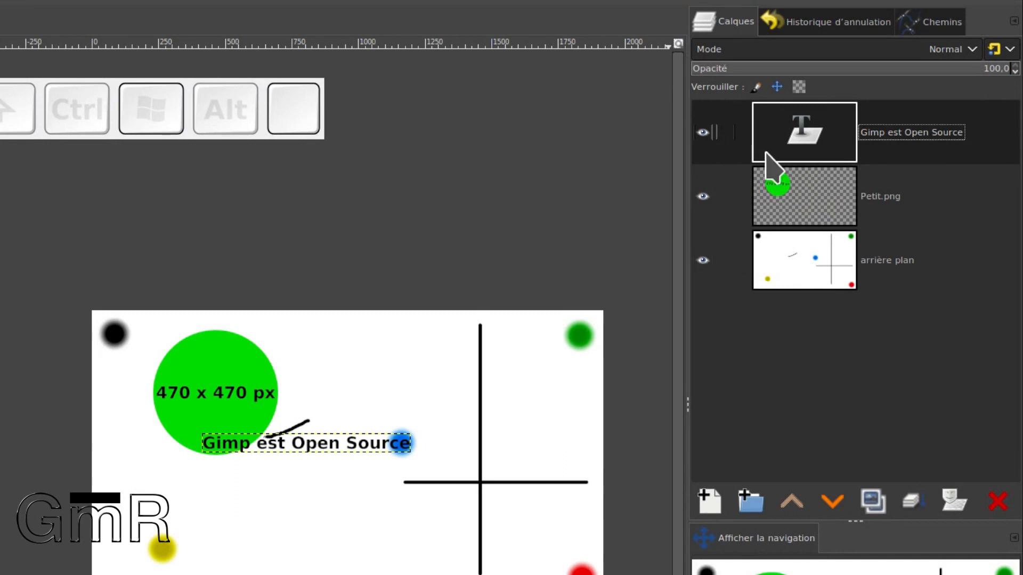
pyautogui.click(751, 504)
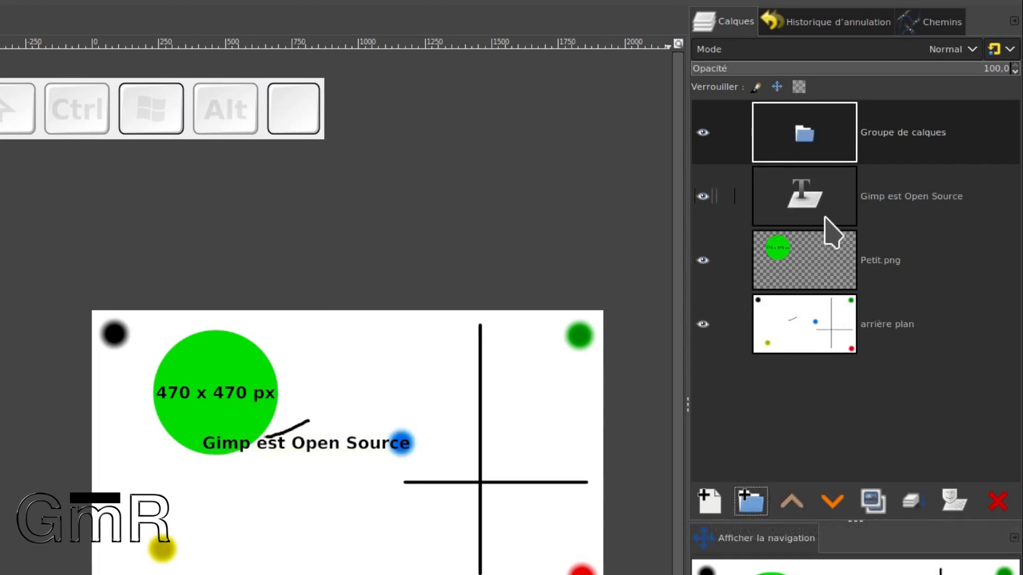
pyautogui.moveTo(801, 195); pyautogui.dragTo(840, 136)
pyautogui.moveTo(809, 251); pyautogui.dragTo(890, 256)
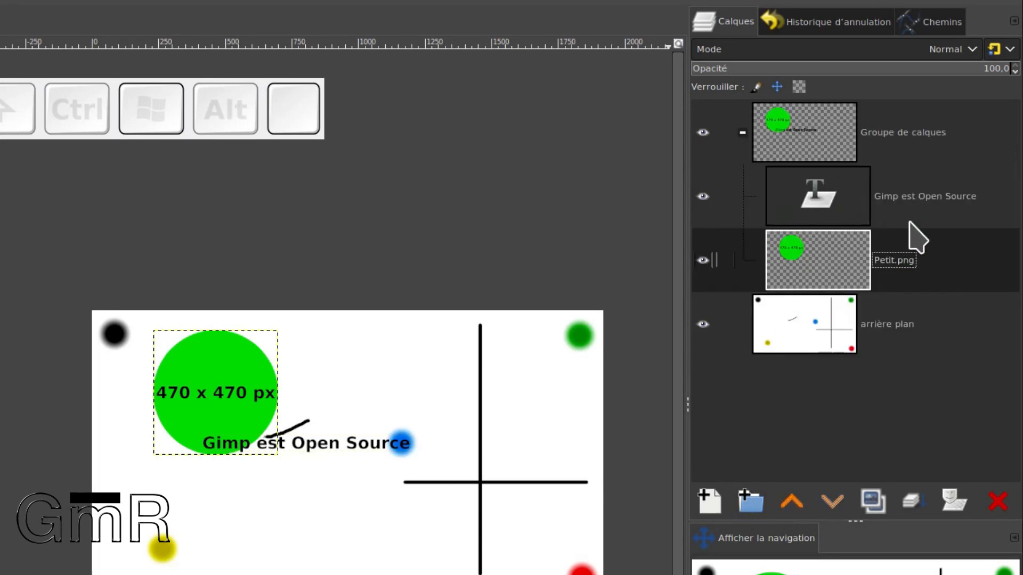
# - Make the layer group active, collapse it to move it down and right as a unit, and expand it again
pyautogui.click(829, 143)
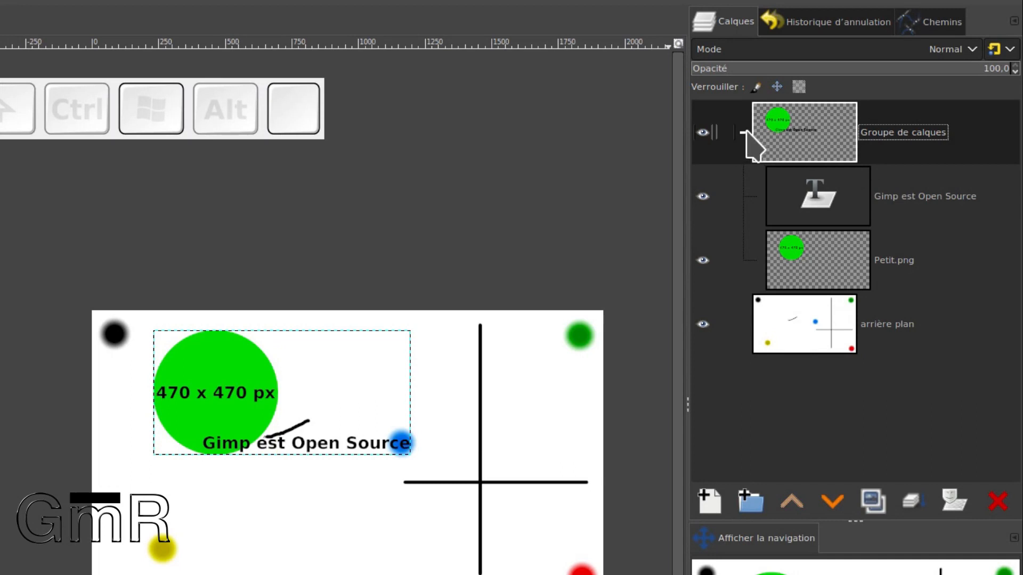
pyautogui.click(743, 132)
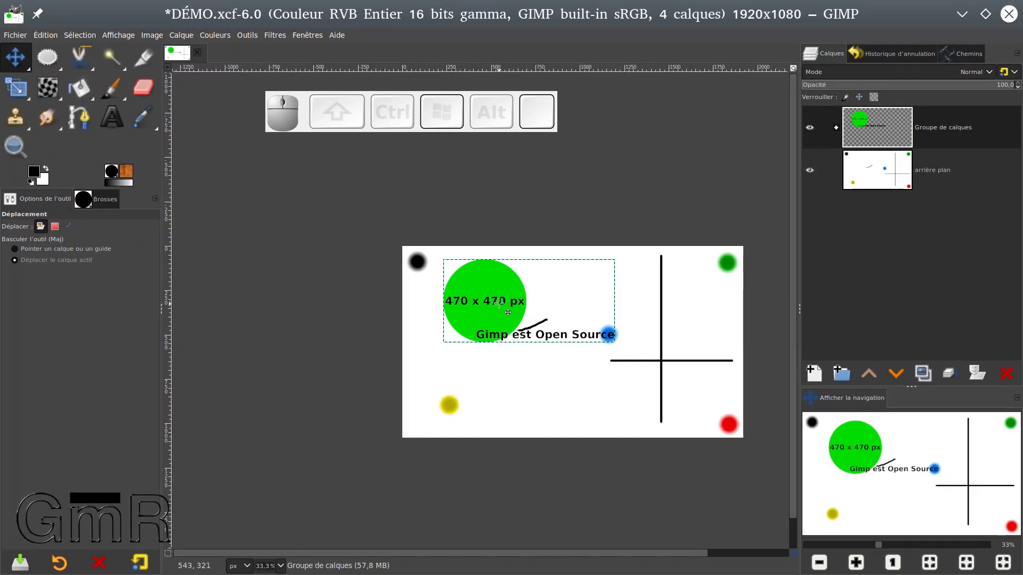
pyautogui.moveTo(499, 303)
pyautogui.mouseDown()
pyautogui.moveTo(534, 340)
pyautogui.moveTo(564, 348)
pyautogui.mouseUp()
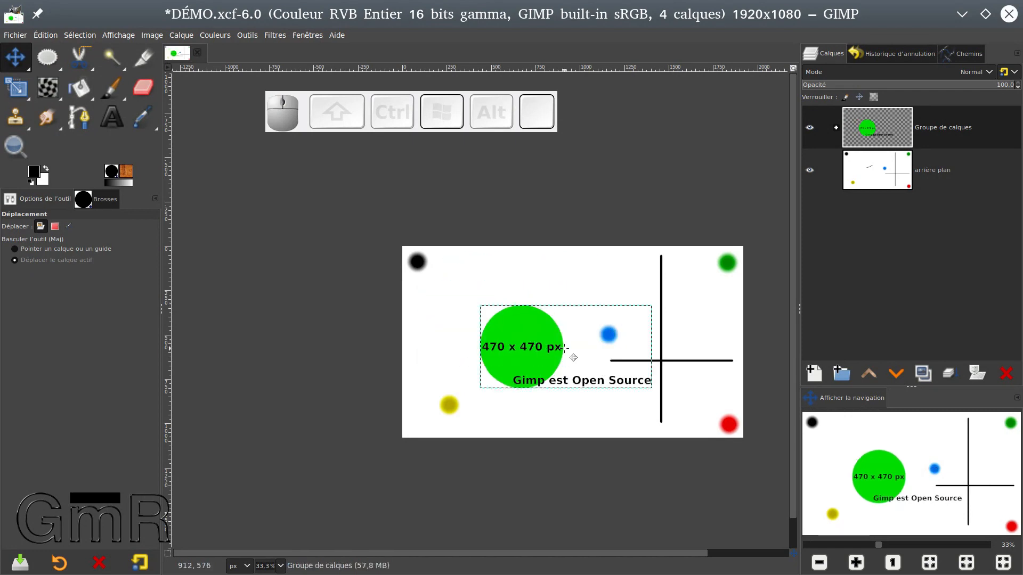
pyautogui.click(836, 128)
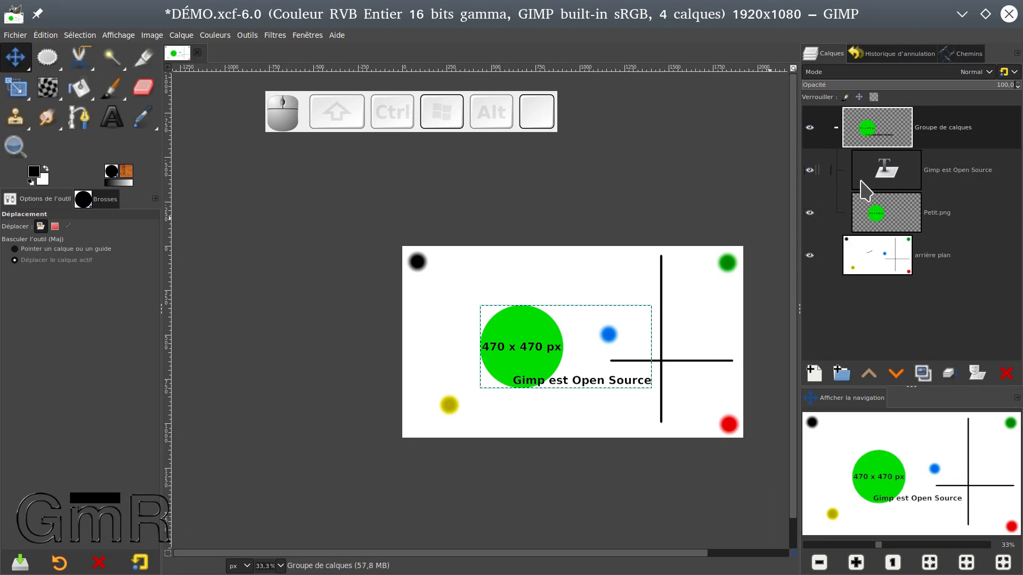
# - Make the arrière plan layer active, move it left beyond the image edge, and undo the move
pyautogui.click(858, 262)
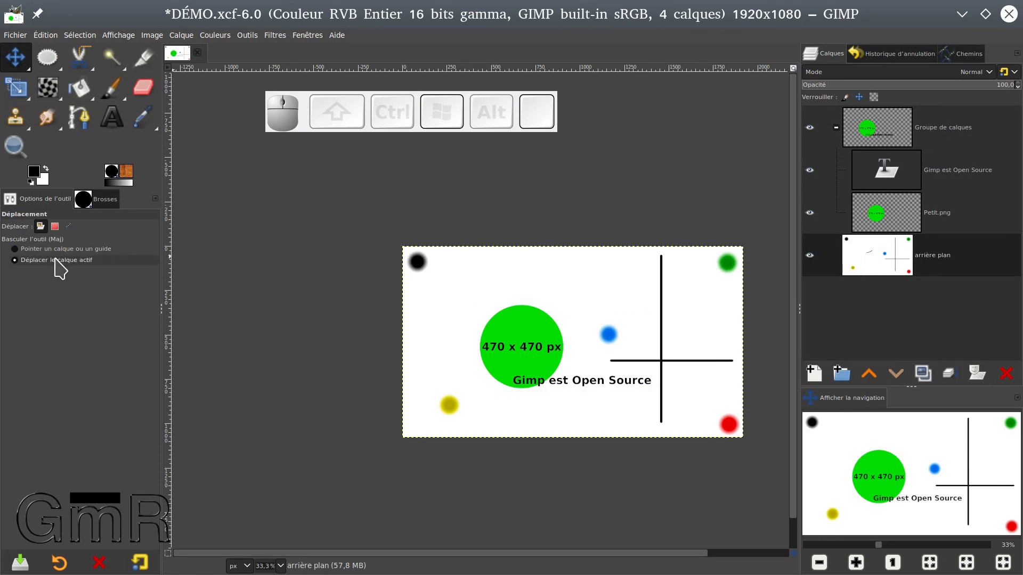
pyautogui.moveTo(461, 288); pyautogui.dragTo(390, 289)
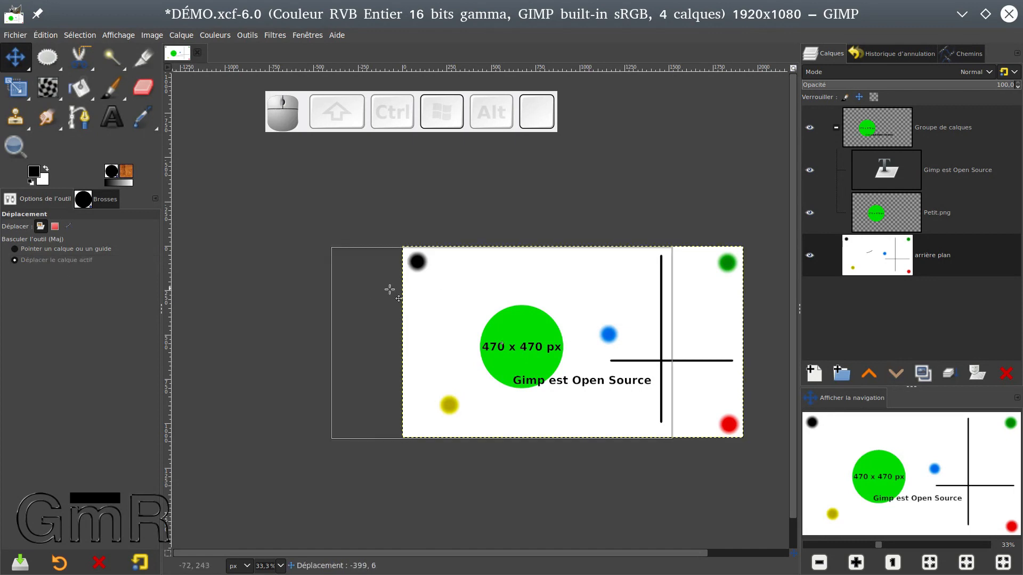
pyautogui.hotkey('ctrl', 'z')
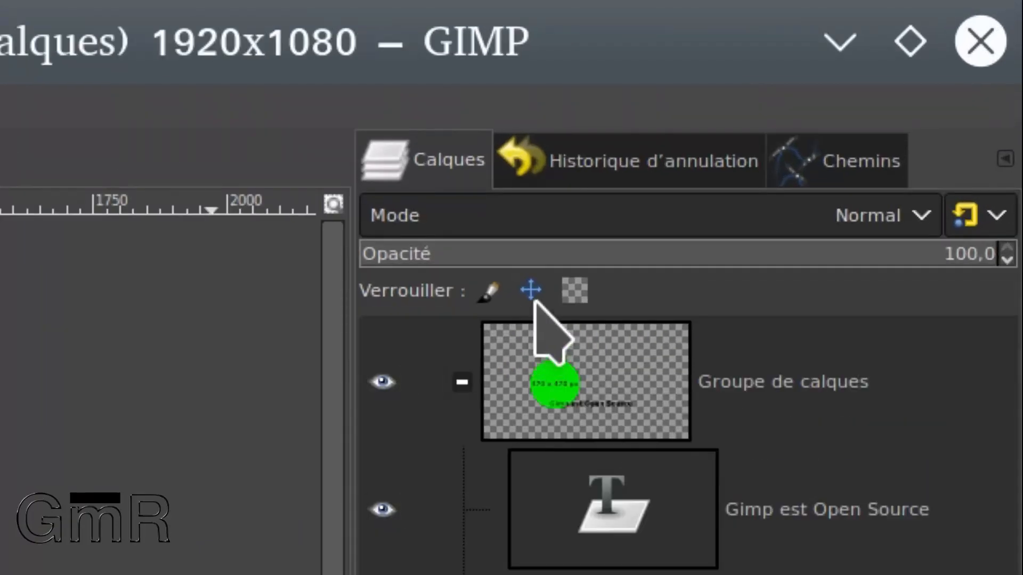
# - Lock the position and size of the arrière plan layer and try to move it on the canvas
pyautogui.click(654, 218)
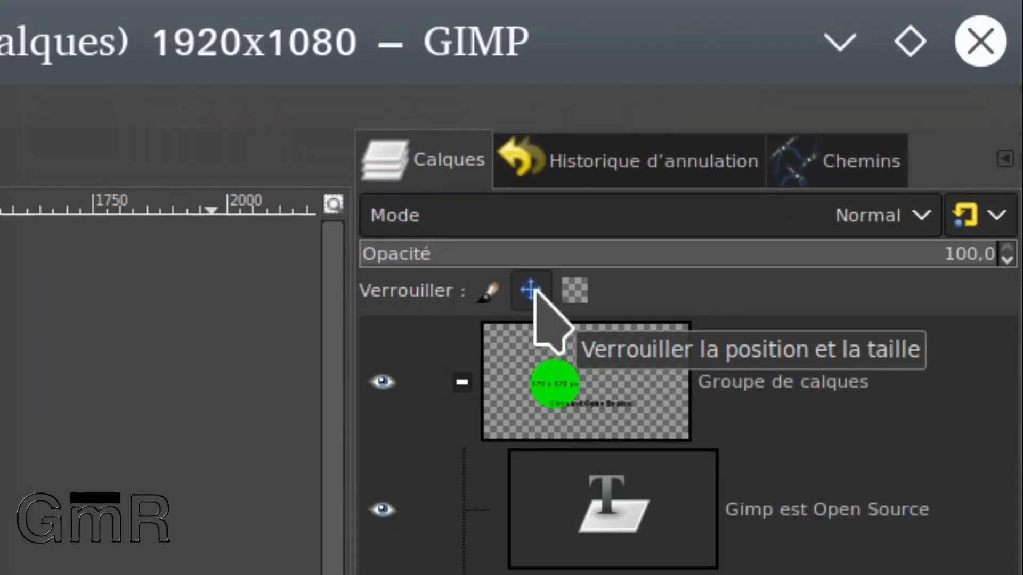
pyautogui.click(533, 290)
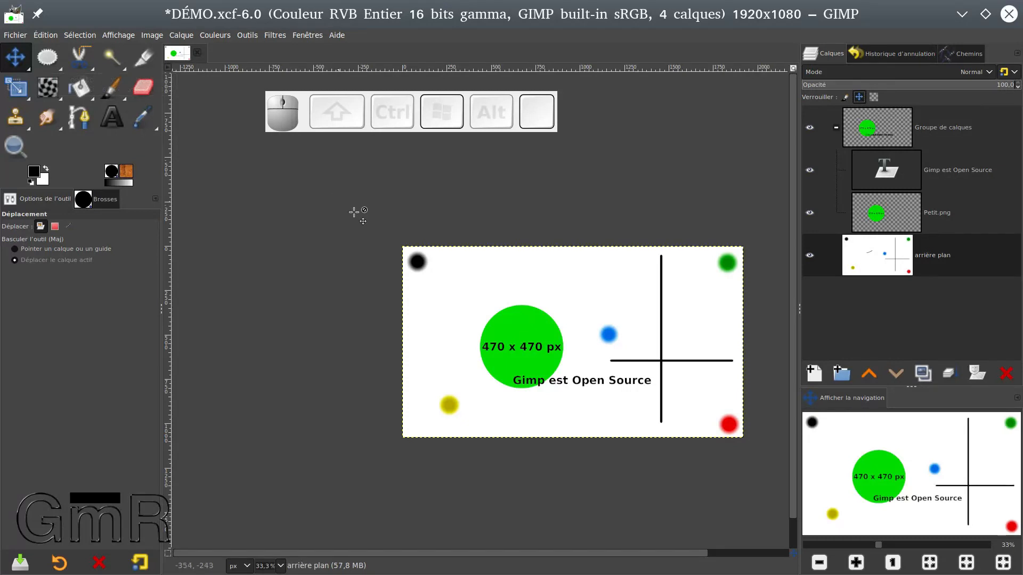
pyautogui.moveTo(494, 287); pyautogui.dragTo(469, 294)
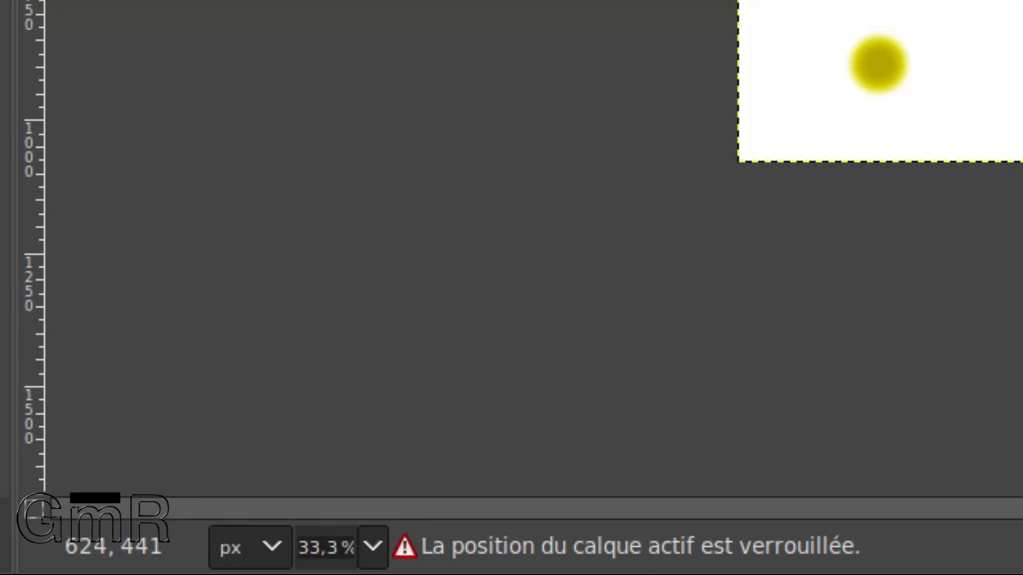
pyautogui.moveTo(1004, 0); pyautogui.dragTo(1022, 0)
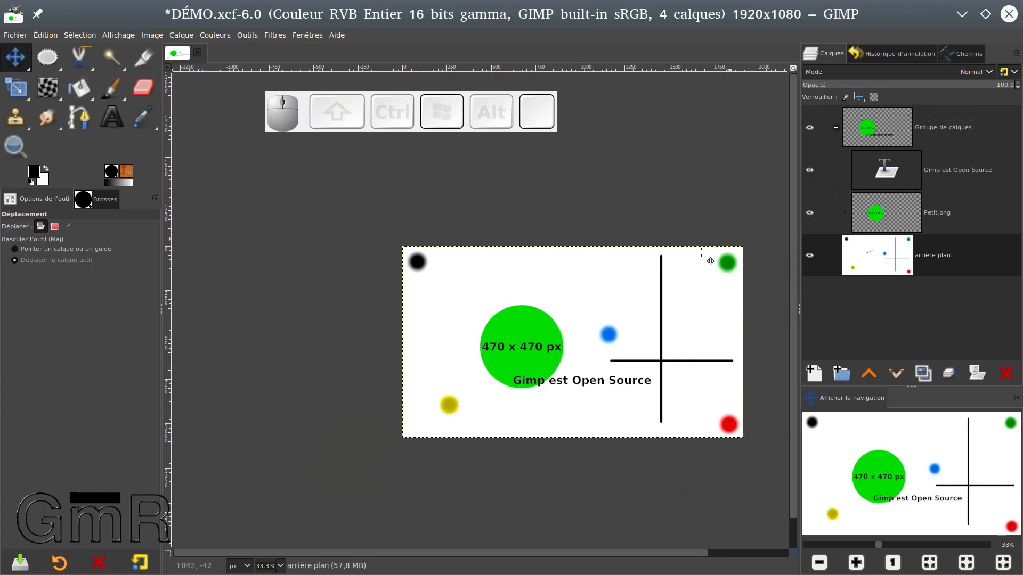
# - Unlock the arrière plan layer's position, move the layer left, and undo the move
pyautogui.moveTo(601, 301); pyautogui.dragTo(536, 299)
pyautogui.hotkey('ctrl', 'z')
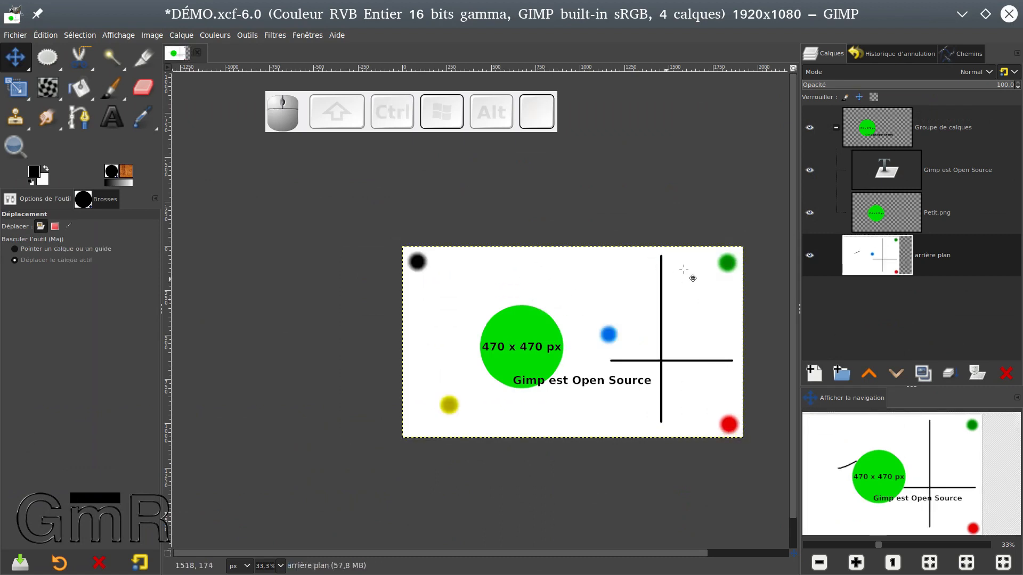
# - Make the layer group active and move it up and left on the canvas
pyautogui.click(863, 134)
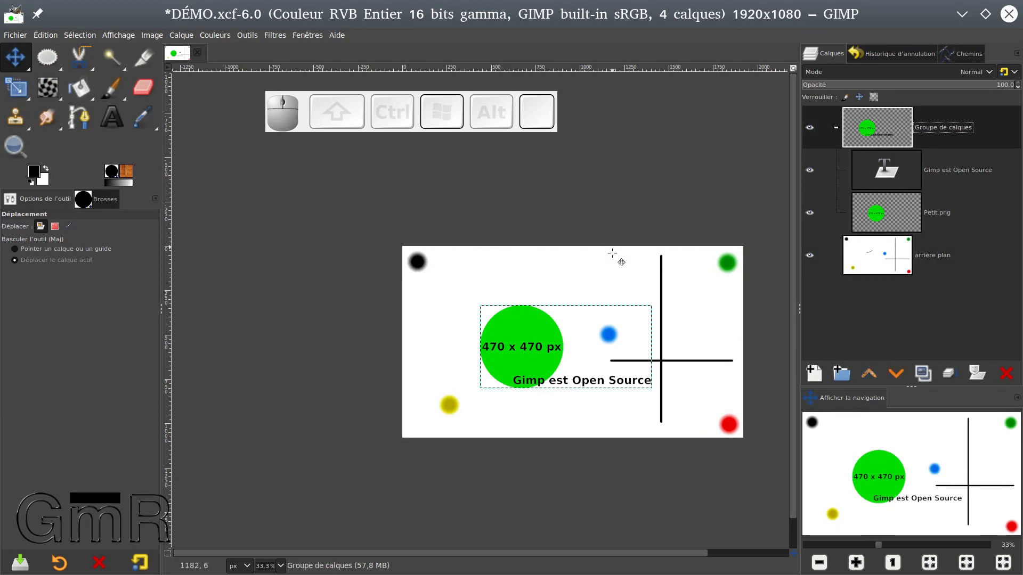
pyautogui.moveTo(539, 333); pyautogui.dragTo(487, 305)
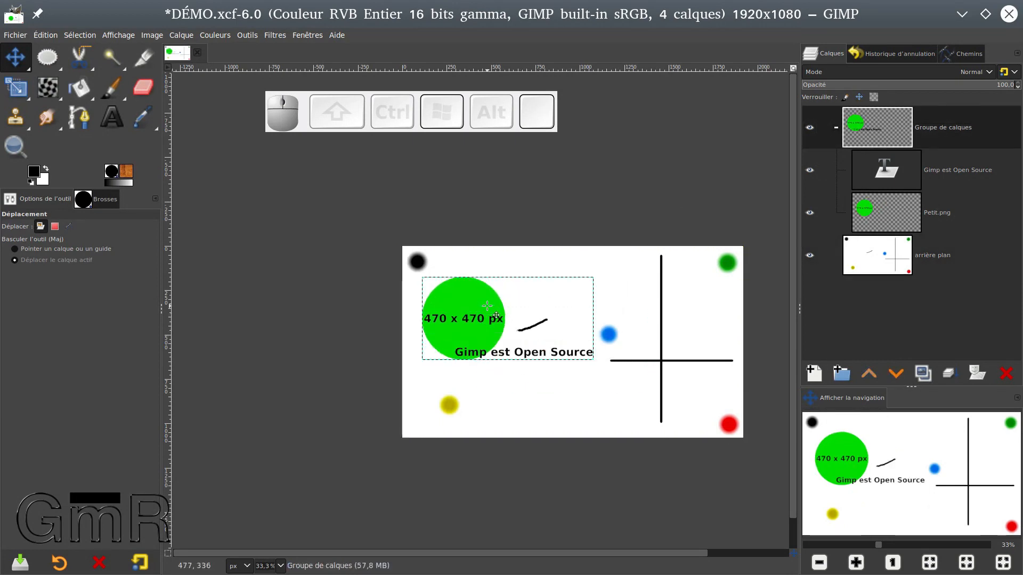
# - Make the Petit.png layer active inside the group and lock its position and size
pyautogui.click(831, 219)
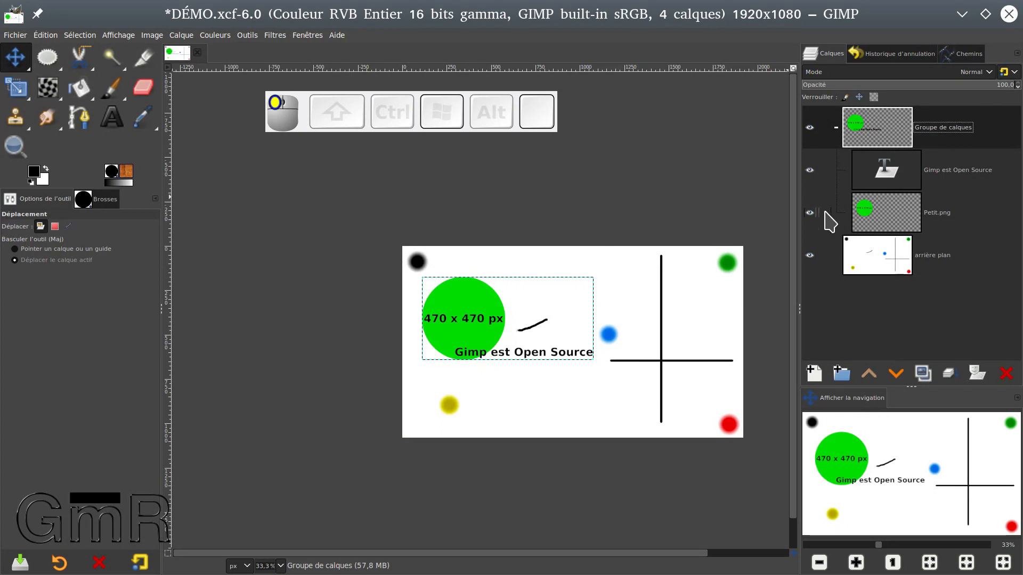
pyautogui.click(900, 208)
pyautogui.click(859, 97)
# - Collapse the layer group, make it active, and try to move it on the canvas while Petit.png is locked
pyautogui.click(836, 127)
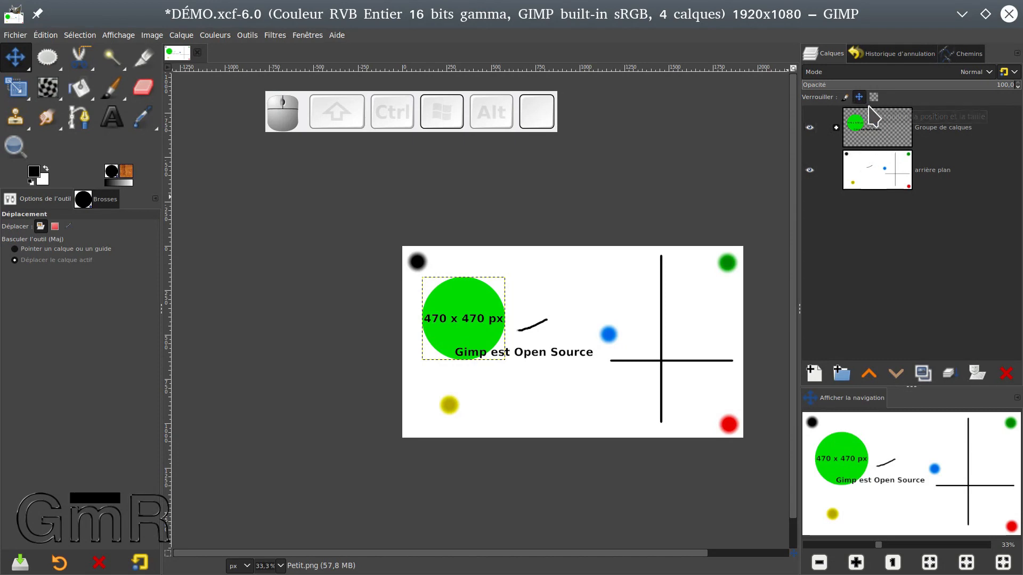
pyautogui.click(886, 131)
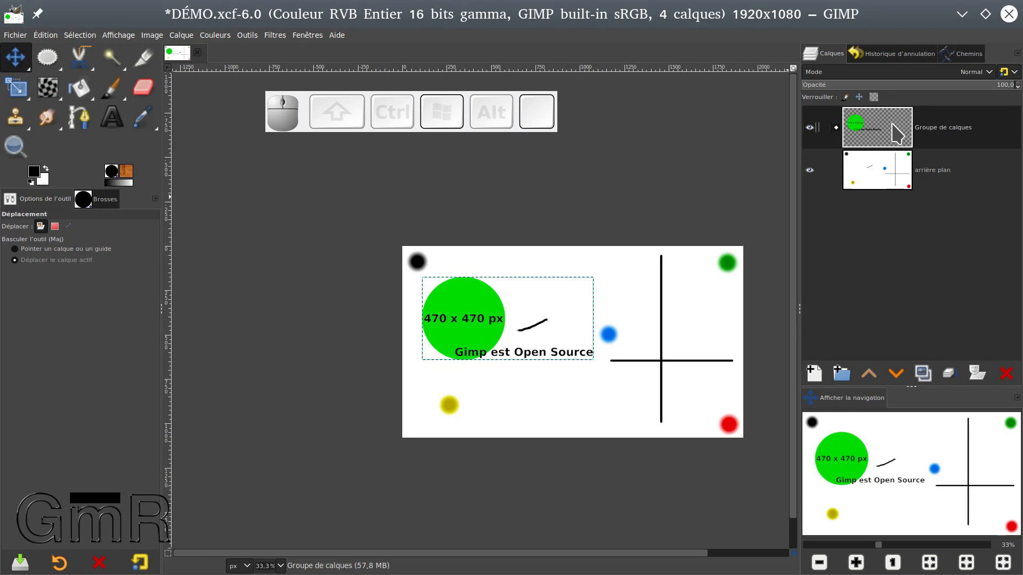
pyautogui.click(836, 128)
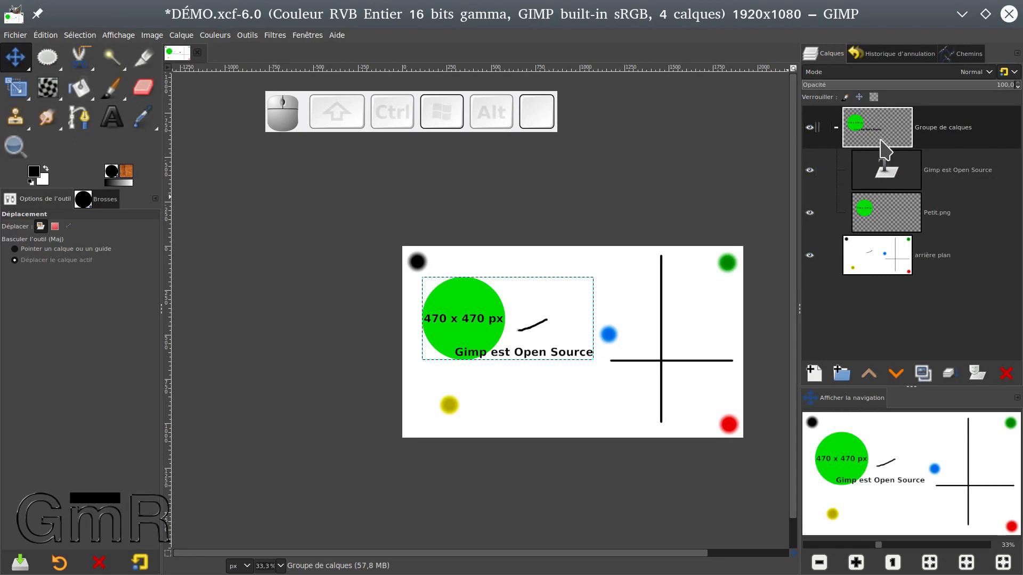
pyautogui.click(836, 127)
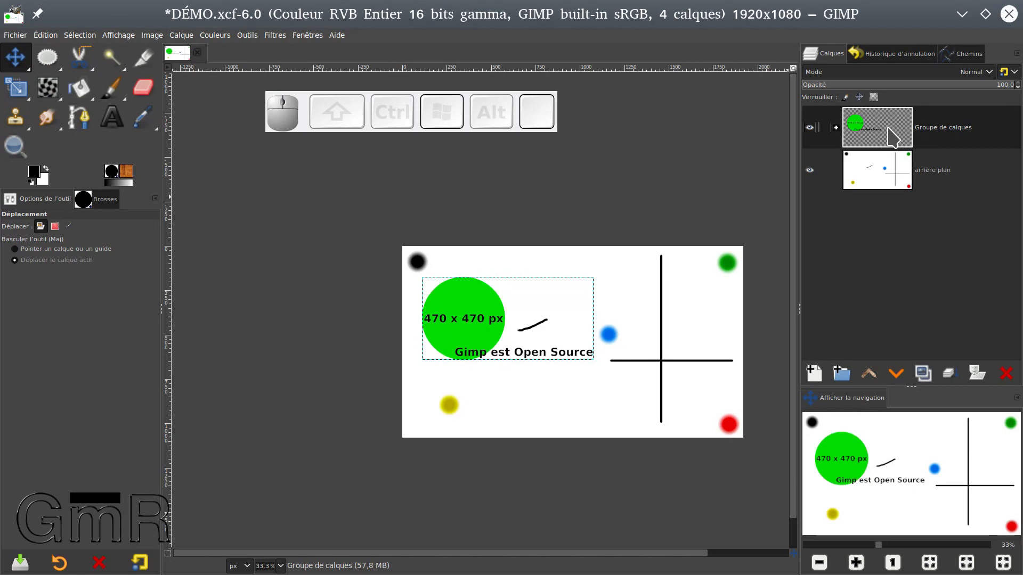
pyautogui.click(470, 308)
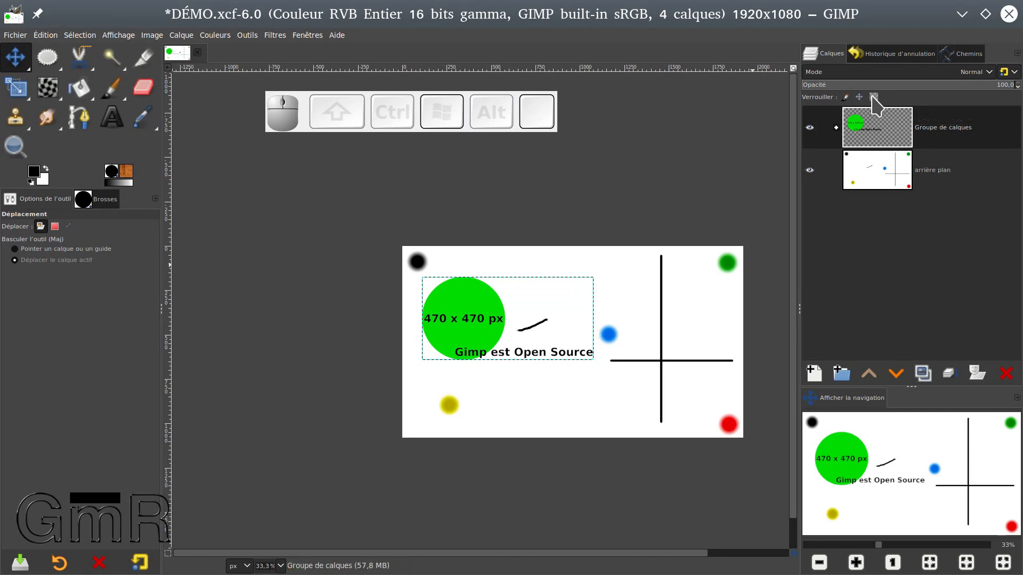
pyautogui.click(467, 322)
# - Expand the group, move its Gimp est Open Source text layer slightly left and up, and undo the move
pyautogui.click(835, 127)
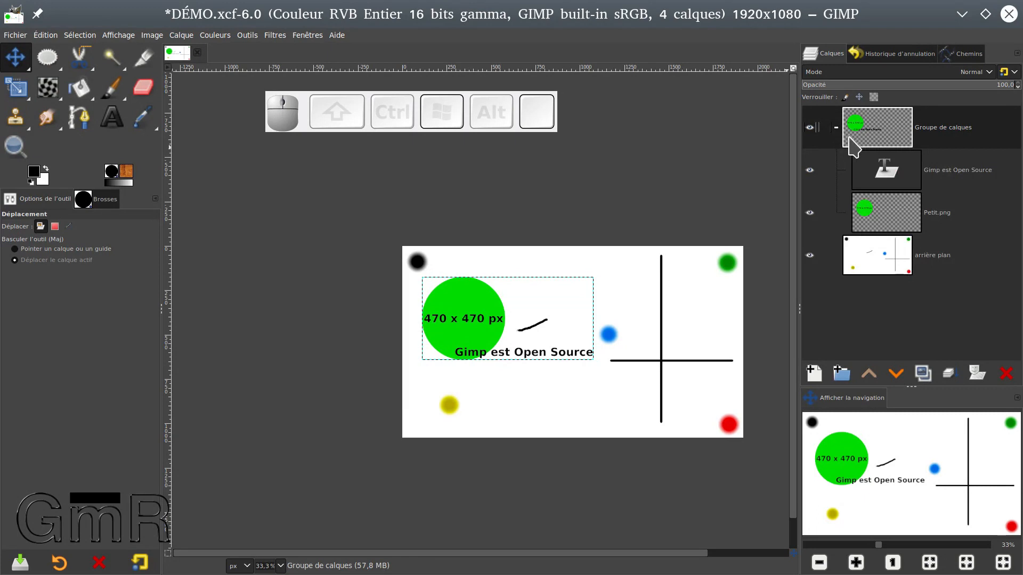
pyautogui.click(871, 161)
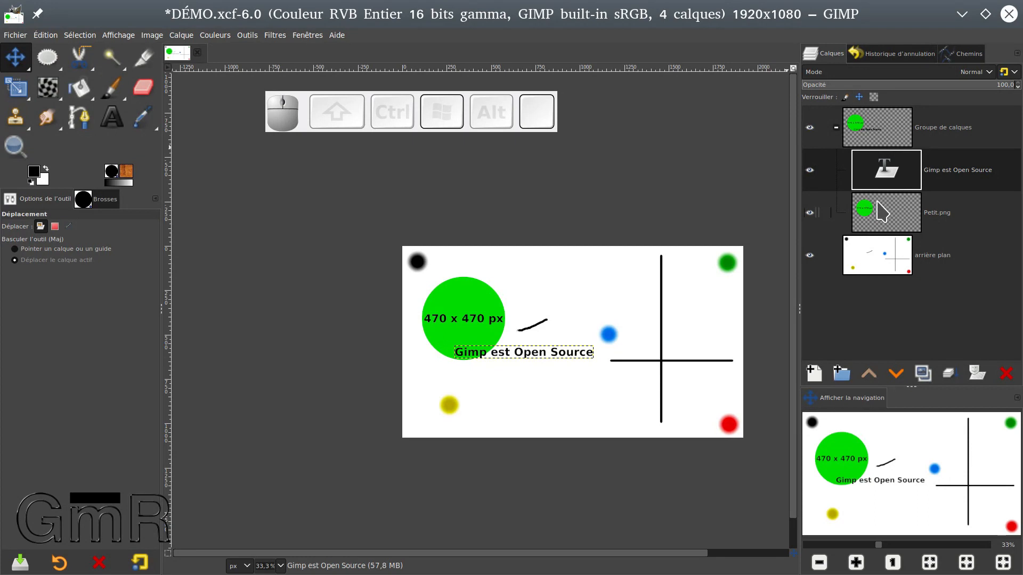
pyautogui.moveTo(530, 359); pyautogui.dragTo(505, 354)
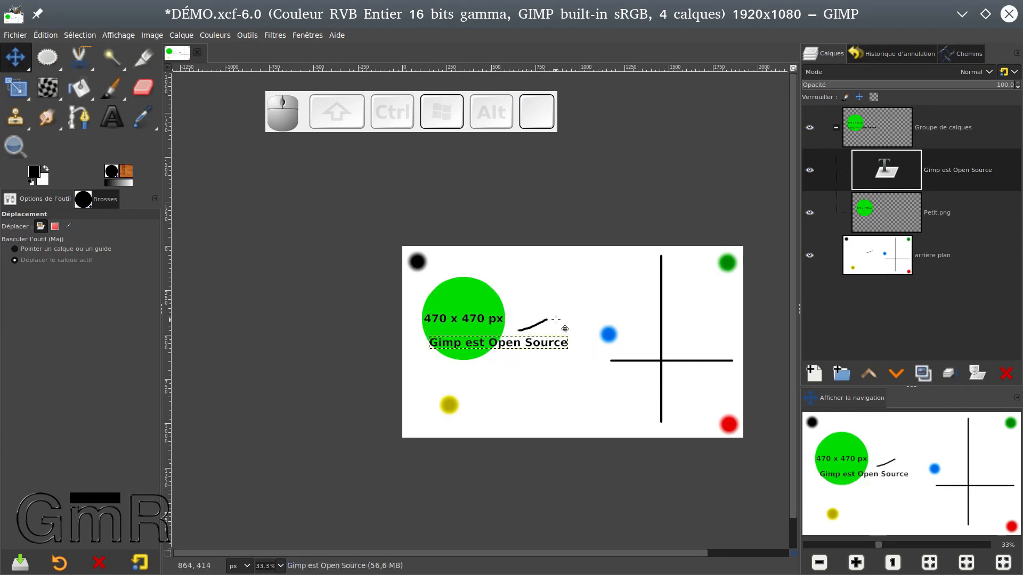
pyautogui.hotkey('ctrl', 'z')
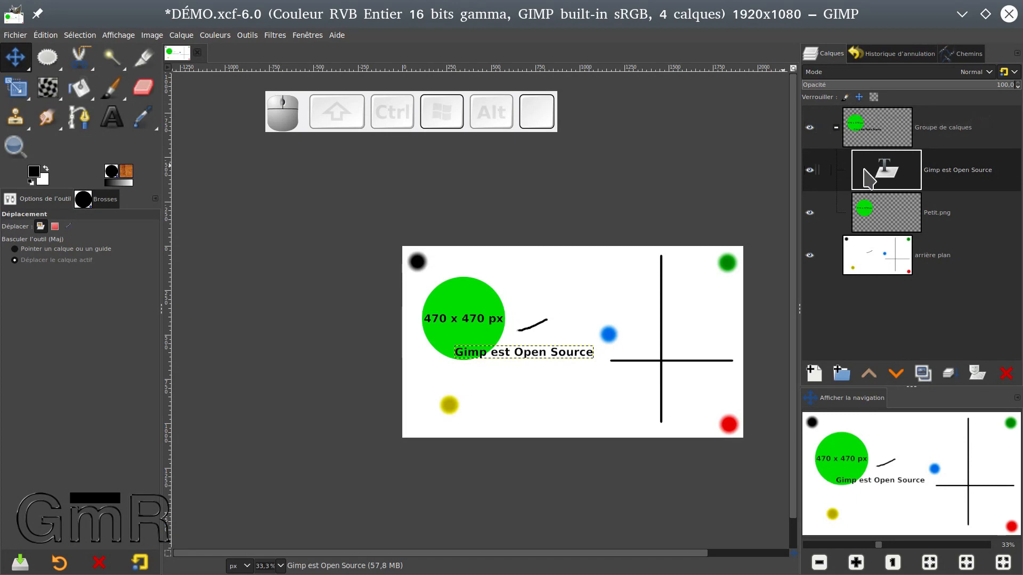
# - Make the Petit.png layer active and unlock its position and size
pyautogui.click(888, 220)
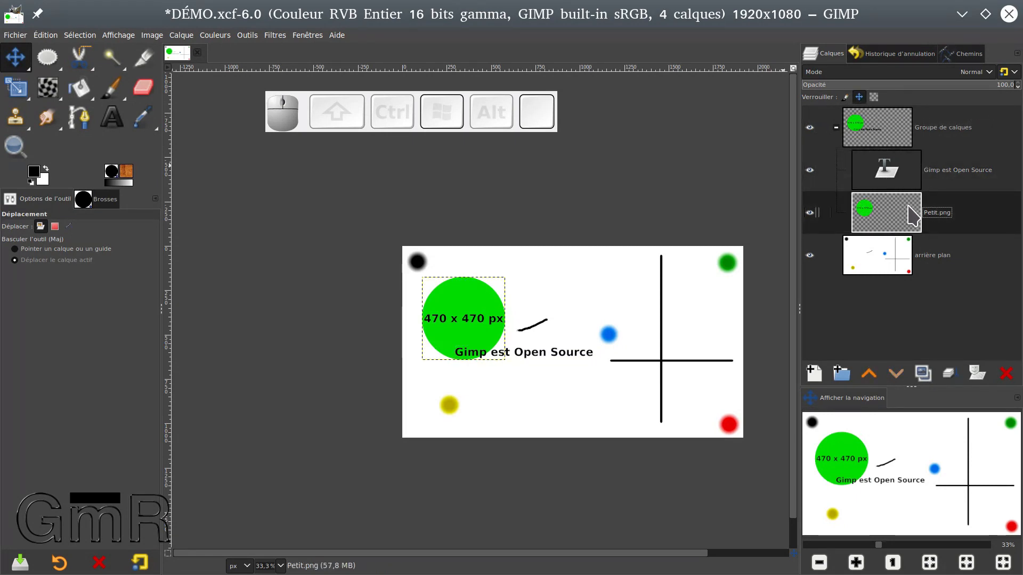
pyautogui.click(859, 97)
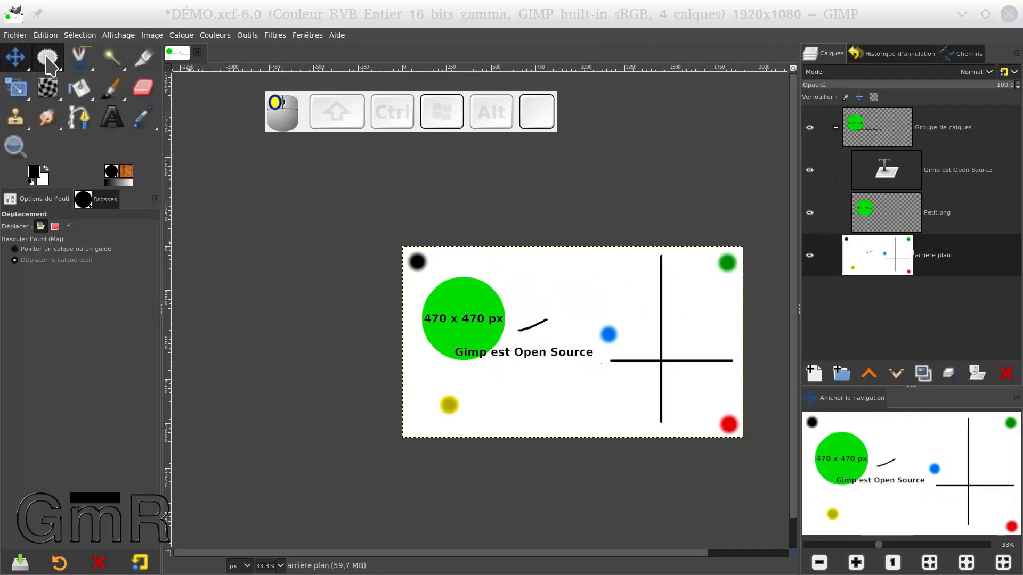
# - Draw an elliptical selection about 525 × 609 px around the blue dot with arrière plan active, and fit the image to the window
pyautogui.press('e')
pyautogui.moveTo(565, 277); pyautogui.dragTo(658, 385)
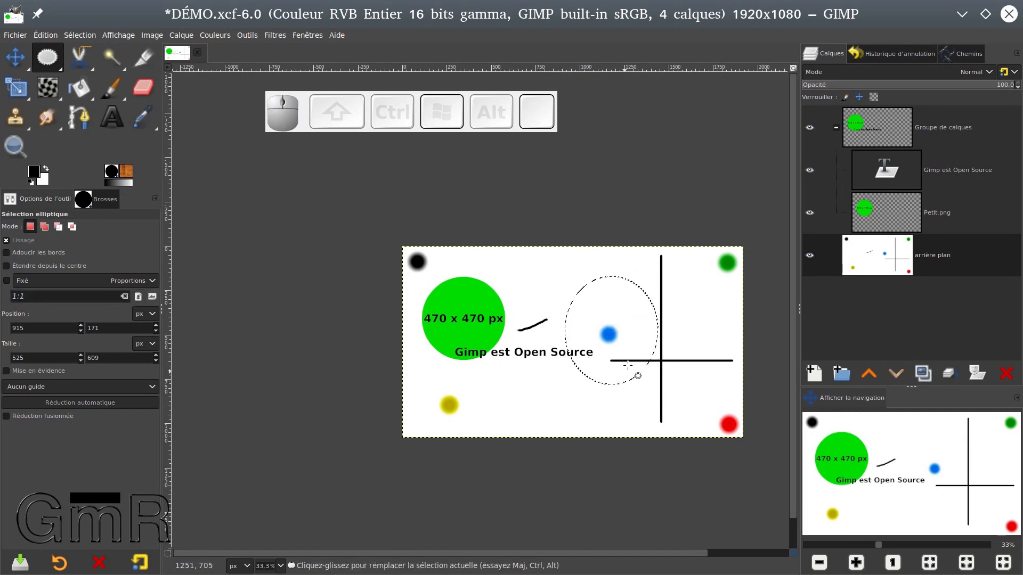
pyautogui.click(792, 68)
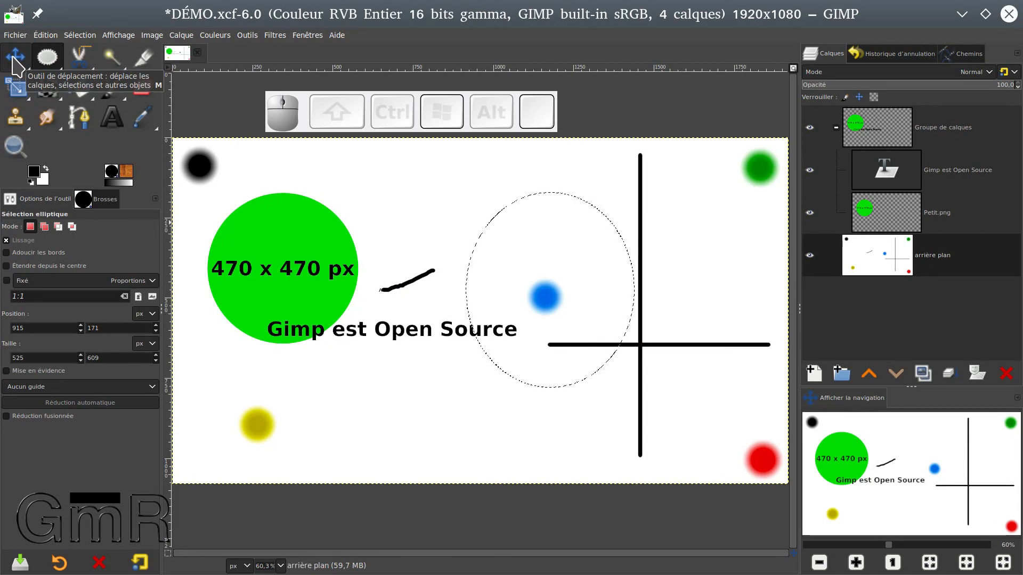
# - With the Move tool in layer mode, move the arrière plan layer down and left from inside the selection, and undo the move
pyautogui.press('m')
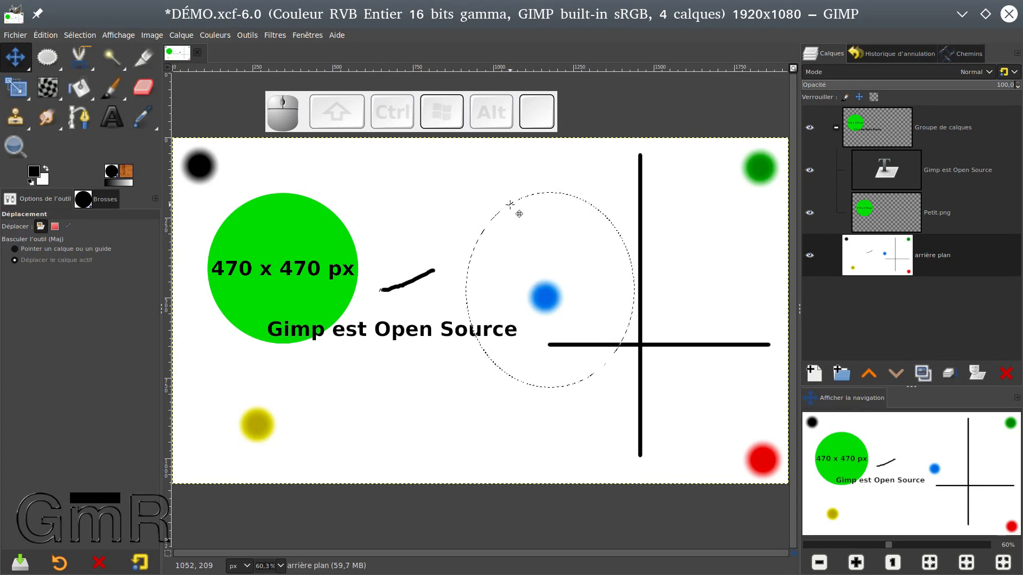
pyautogui.moveTo(530, 225); pyautogui.dragTo(500, 255)
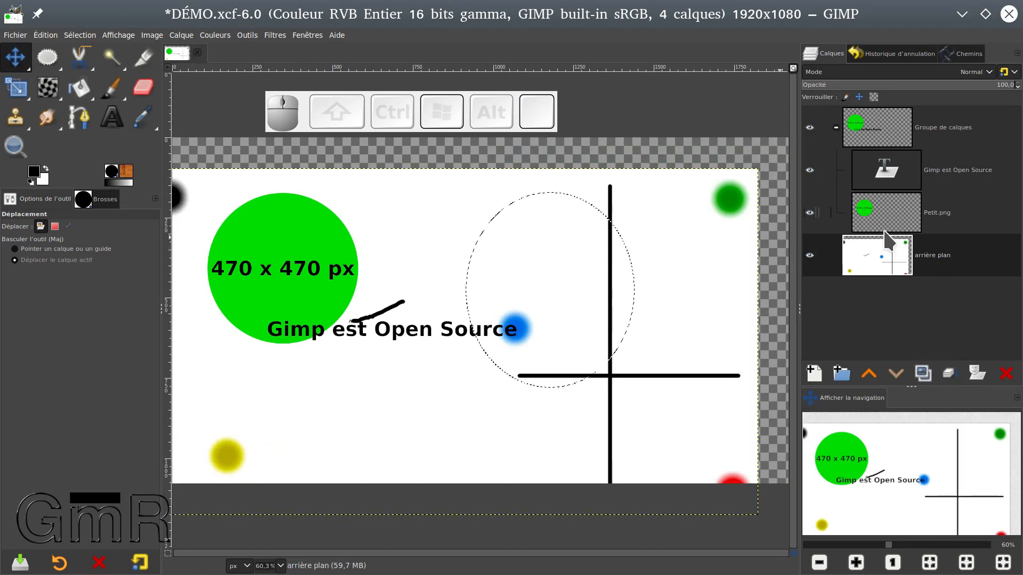
pyautogui.hotkey('ctrl', 'z')
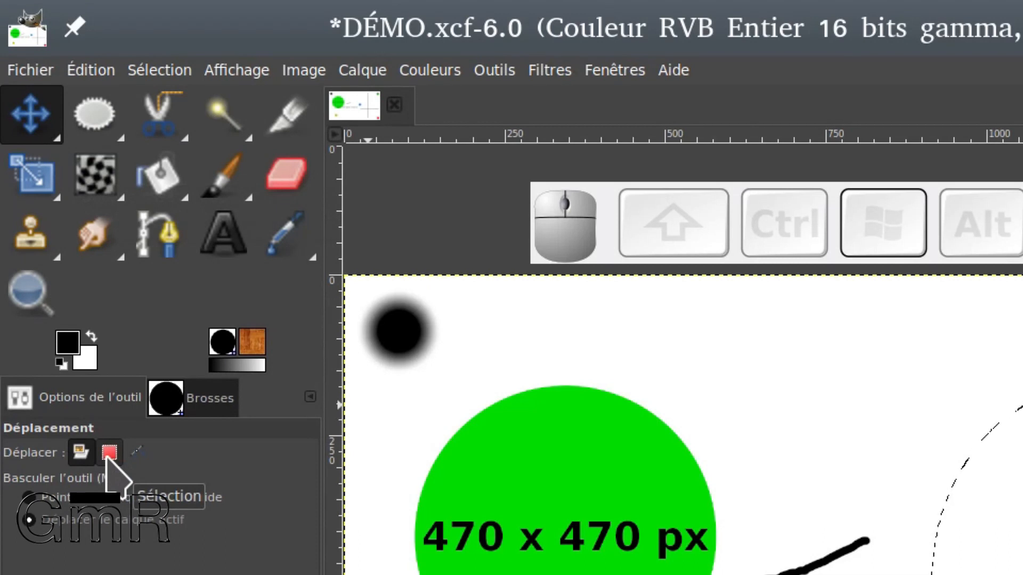
# - Set the Move tool to move selections and shift the elliptical selection right and slightly down
pyautogui.click(109, 453)
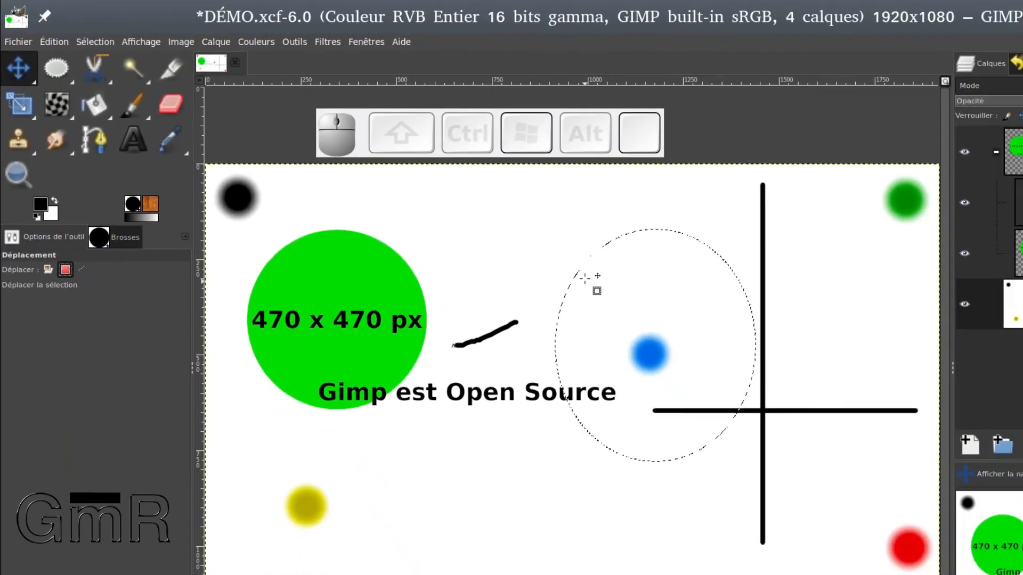
pyautogui.moveTo(974, 437); pyautogui.dragTo(984, 430)
pyautogui.moveTo(498, 217); pyautogui.dragTo(603, 251)
# - Make the text layer active, return the Move tool to layer mode, and move the ellipse left over the short black stroke using temporary selection mode
pyautogui.click(884, 213)
pyautogui.press('pageup')
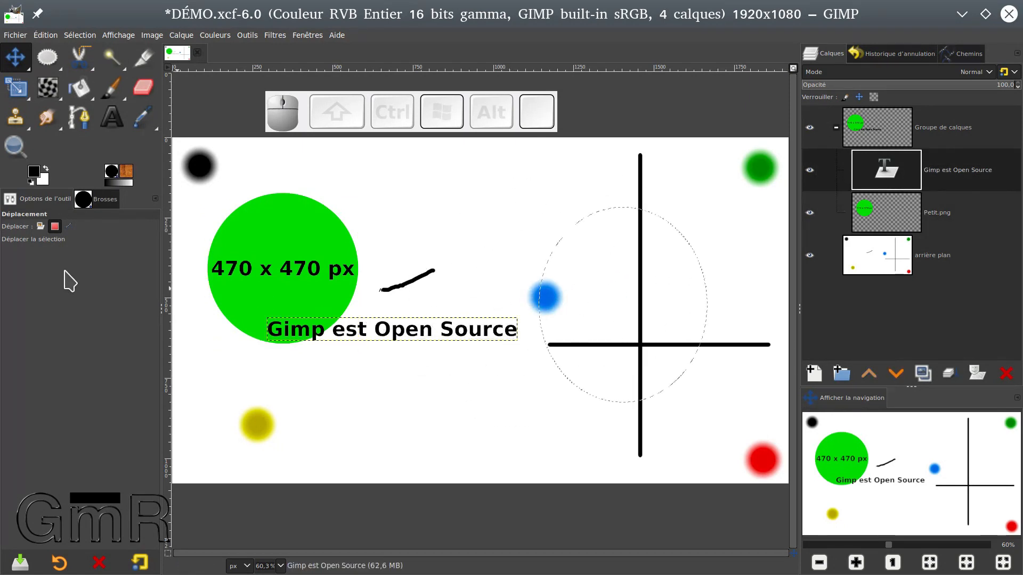
pyautogui.click(40, 227)
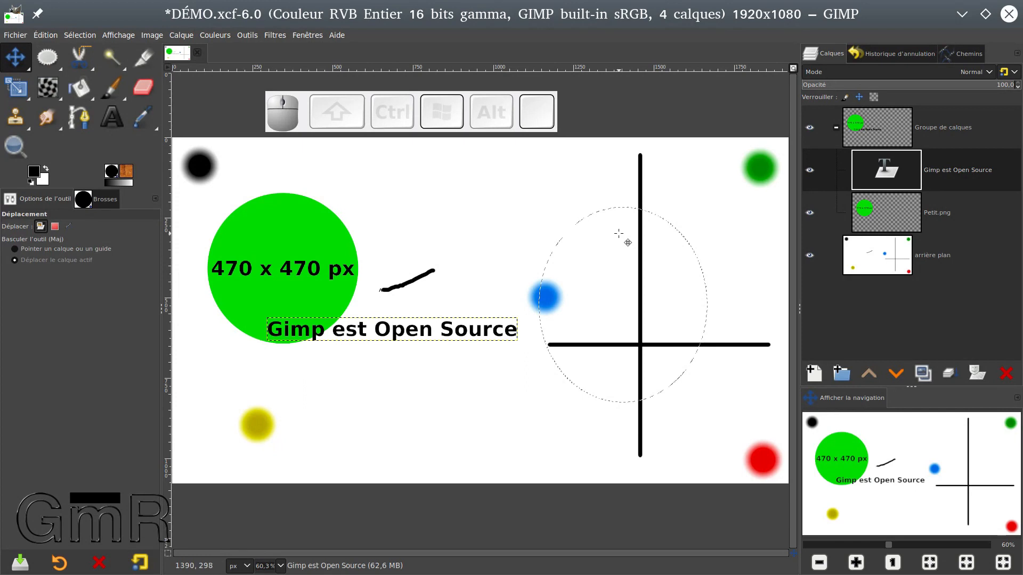
pyautogui.press('ctrl')
pyautogui.press('alt')
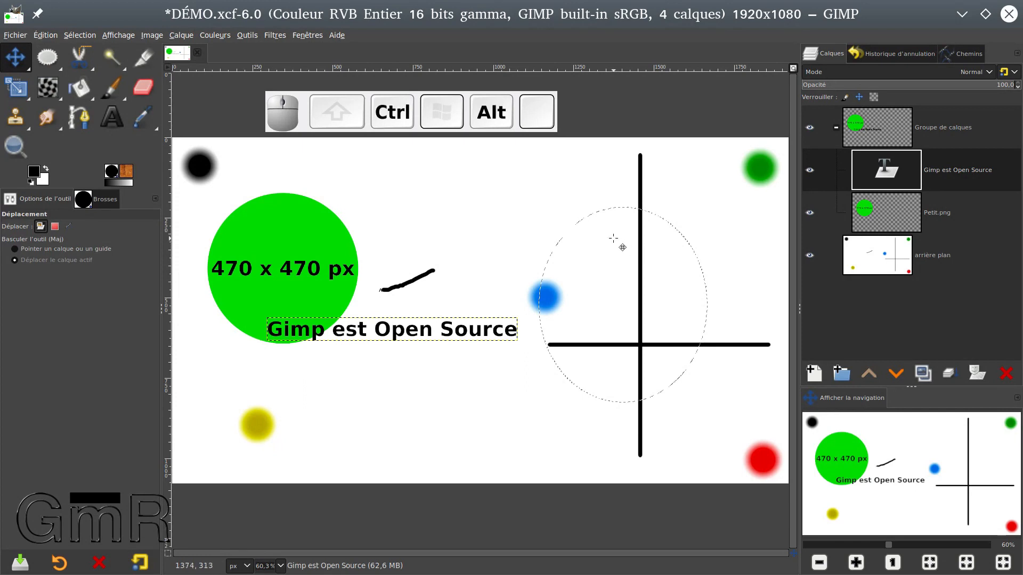
pyautogui.moveTo(599, 225); pyautogui.dragTo(407, 198)
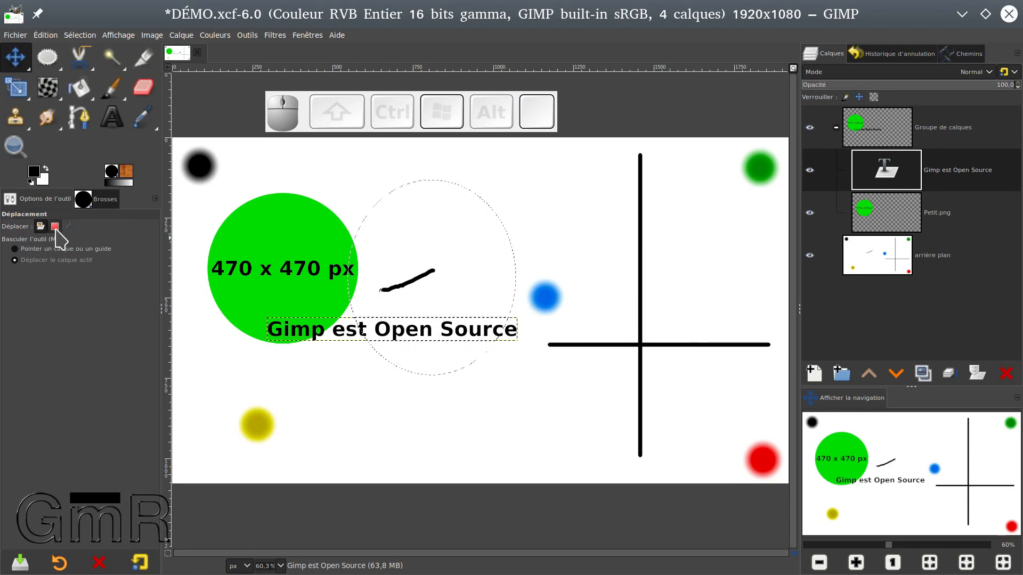
# - Move the Gimp est Open Source text layer up and right, and move the Petit.png layer right over the blue dot
pyautogui.hotkey('ctrl', 'alt')
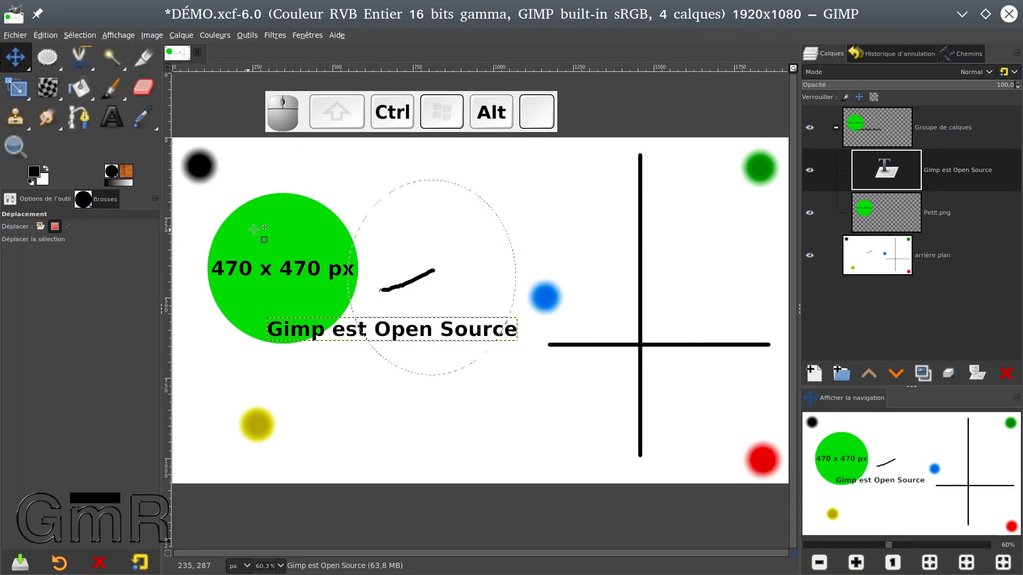
pyautogui.moveTo(268, 233); pyautogui.dragTo(308, 207)
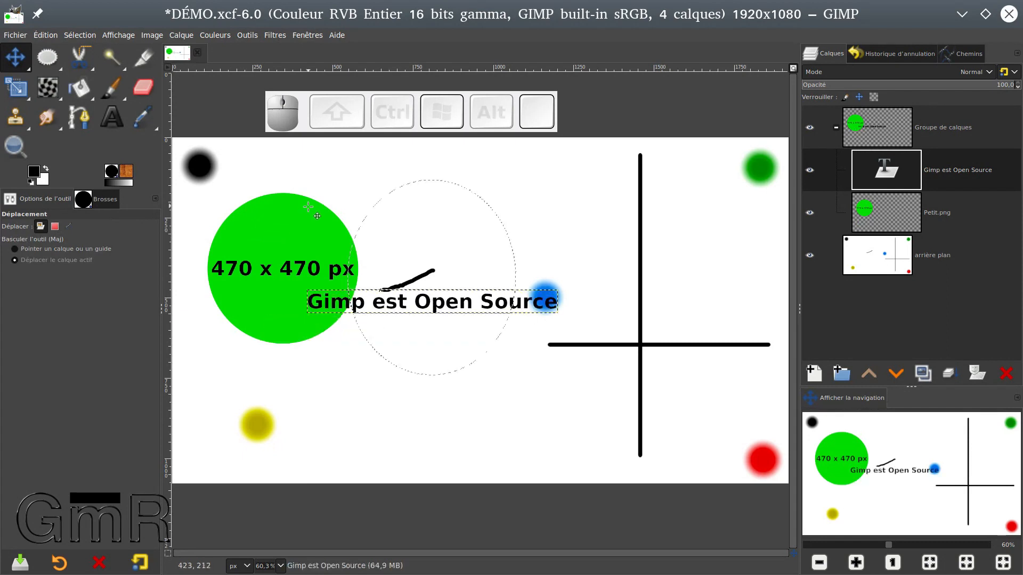
pyautogui.click(902, 212)
pyautogui.moveTo(298, 242); pyautogui.dragTo(596, 241)
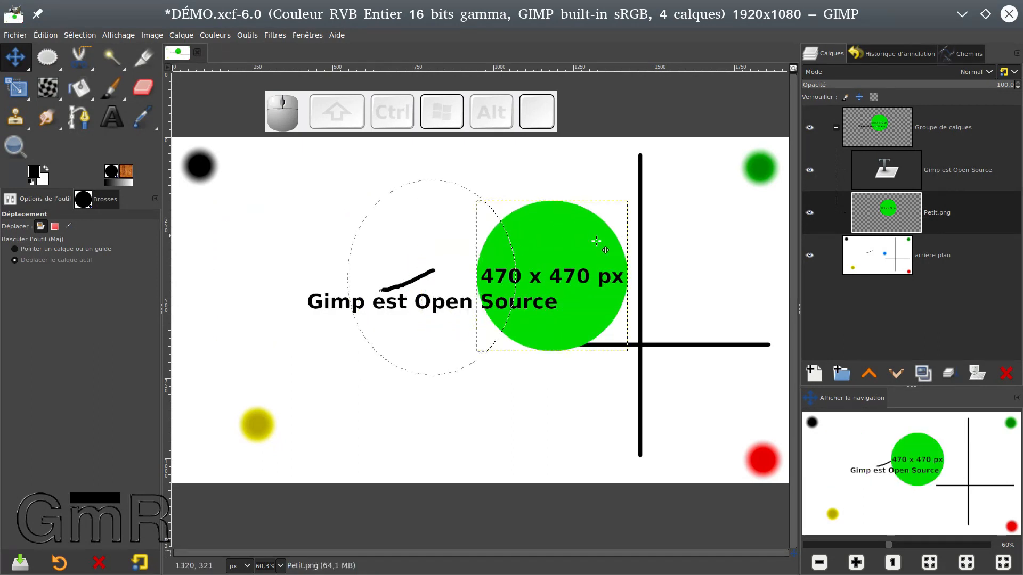
# - Move only the elliptical selection further left by temporarily switching the Move tool to selection mode
pyautogui.hotkey('ctrl', 'alt')
pyautogui.moveTo(416, 256); pyautogui.dragTo(330, 285)
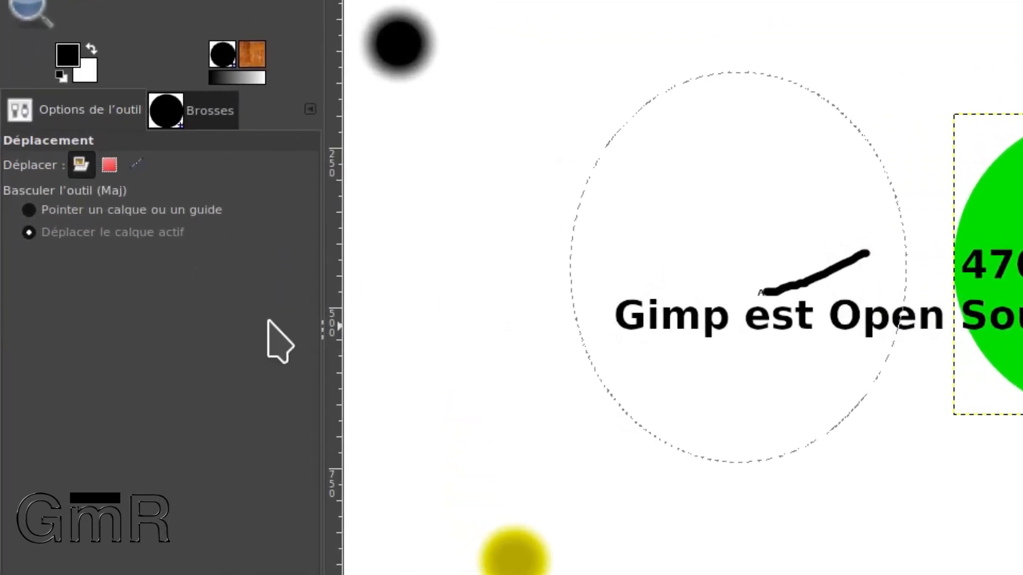
# - Try the Move tool's temporary path mode and set the tool to move paths
pyautogui.click(138, 166)
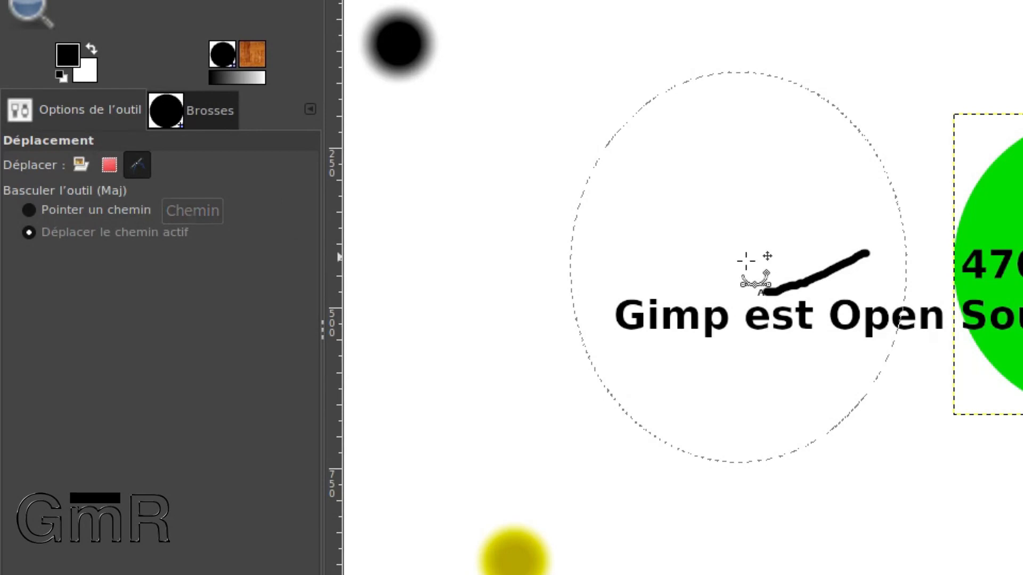
pyautogui.press('ctrl')
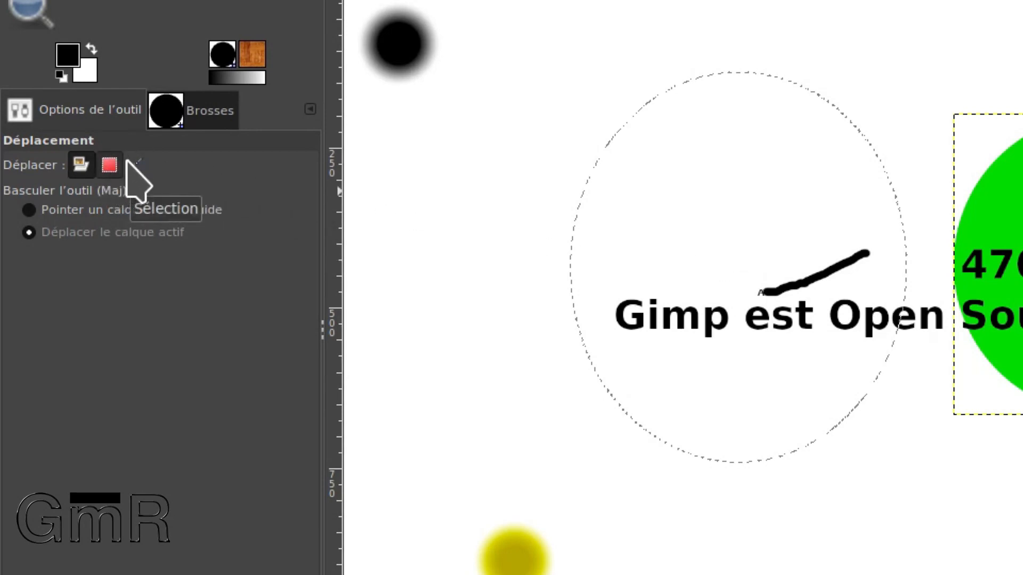
pyautogui.click(137, 165)
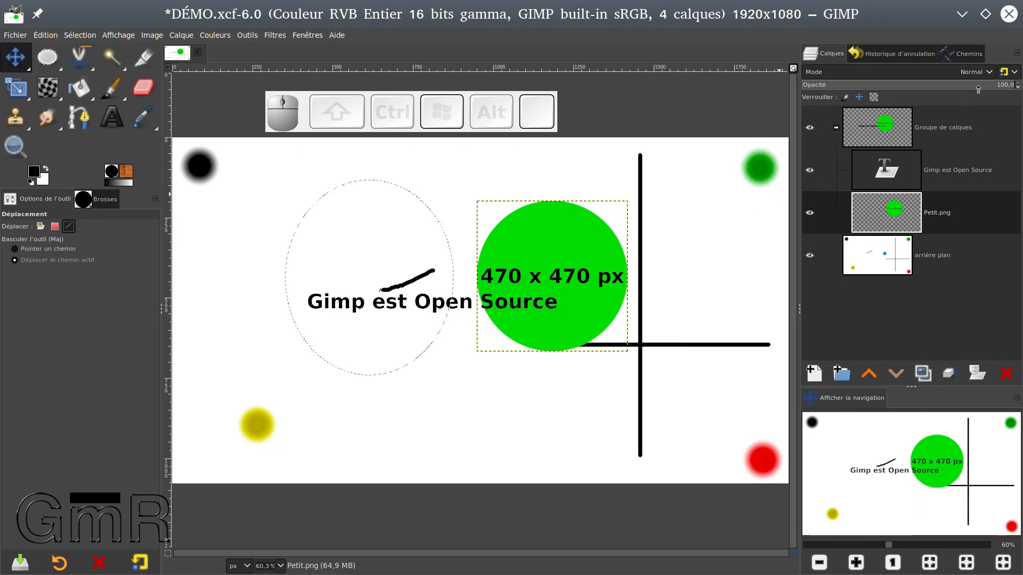
# - Show both paths on the canvas and make the unnamed path below Chemin 1 active
pyautogui.click(968, 54)
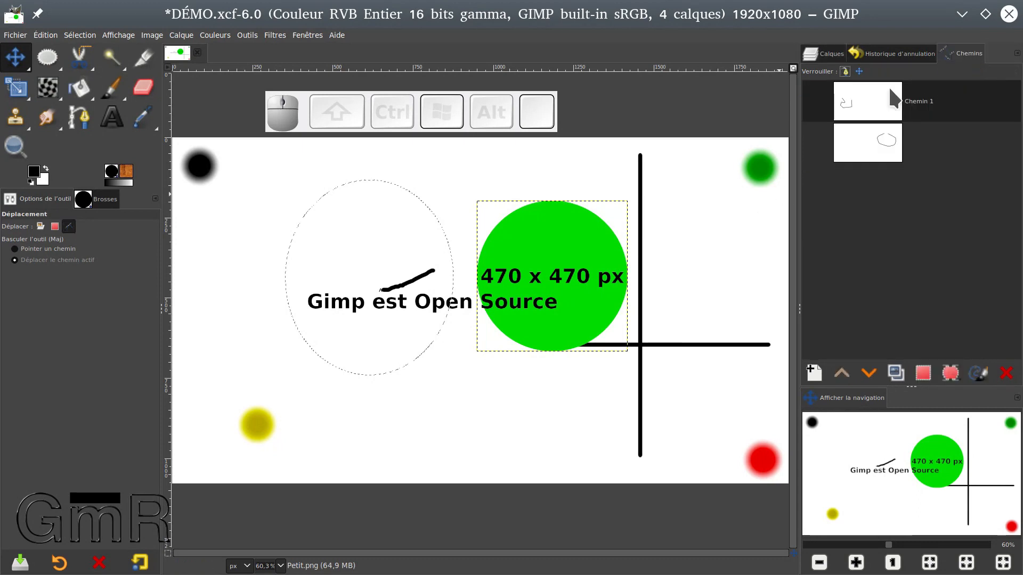
pyautogui.click(809, 101)
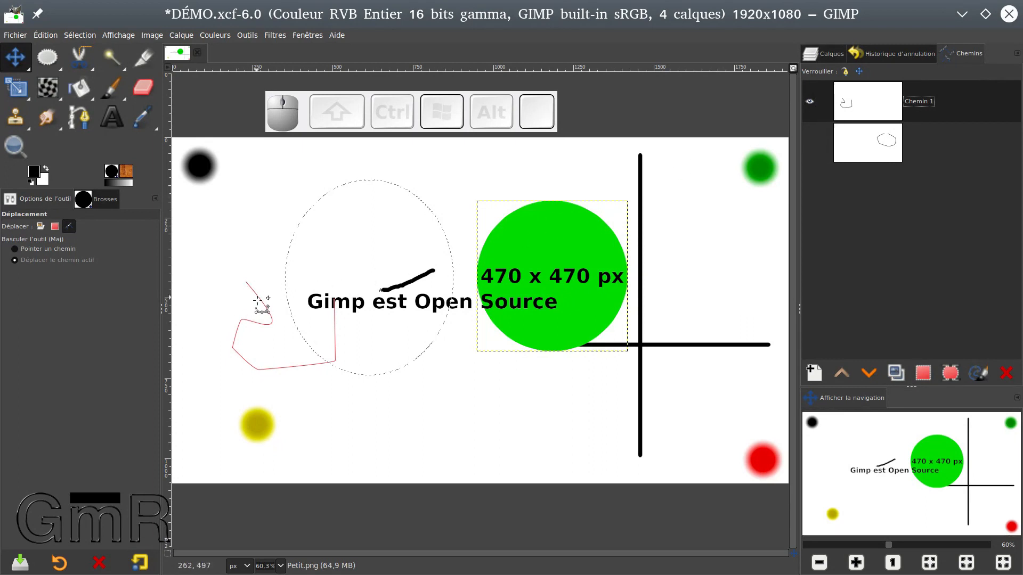
pyautogui.click(809, 143)
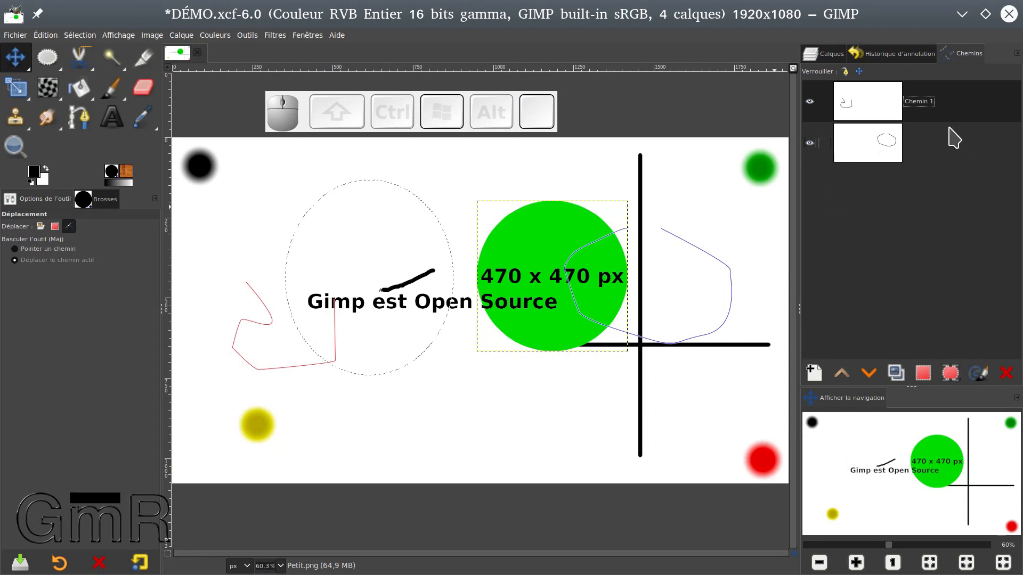
pyautogui.click(859, 154)
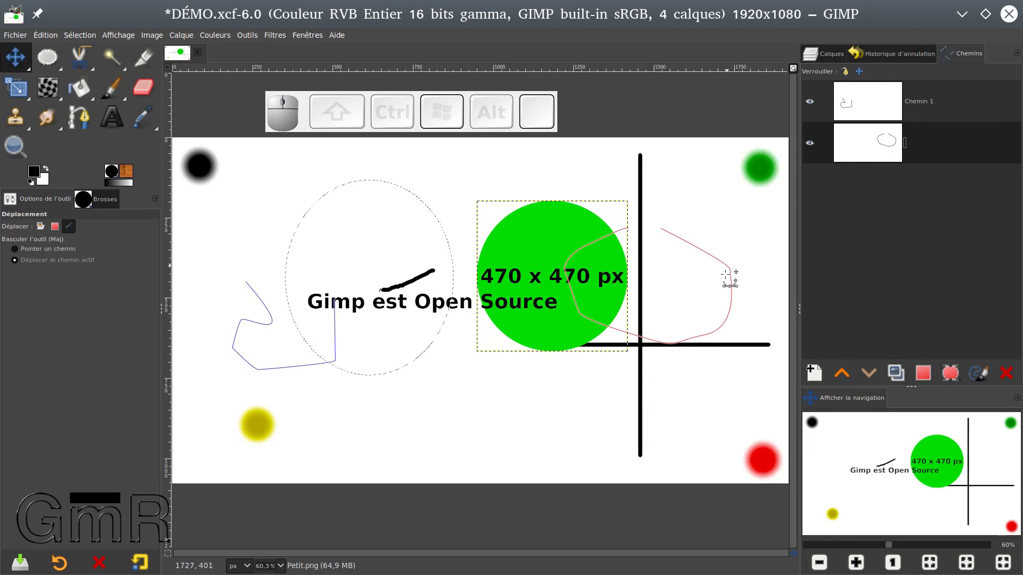
# - Move Chemin 1 up and right as the active path, and move the unnamed path slightly right and down once active
pyautogui.click(867, 115)
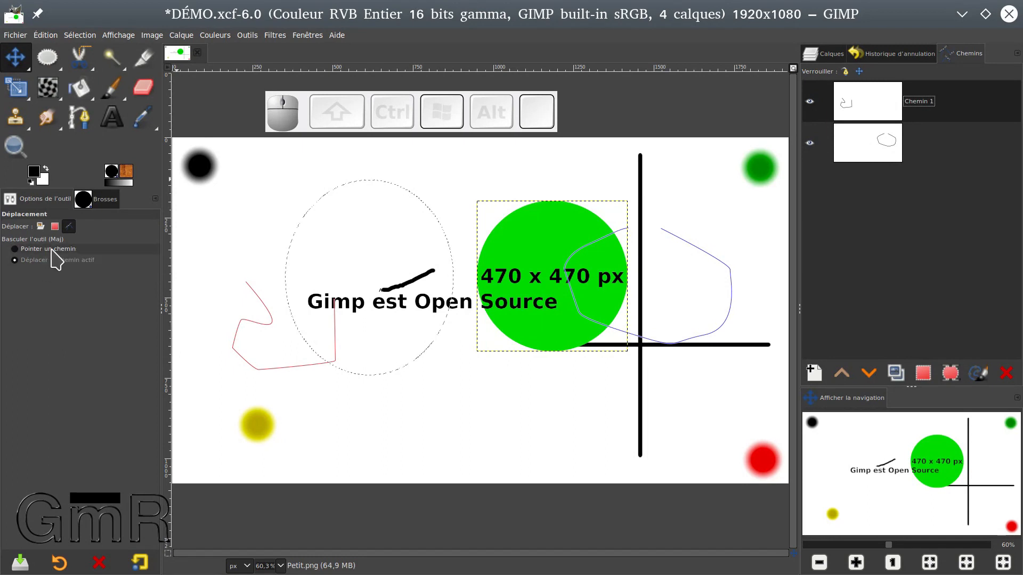
pyautogui.click(41, 228)
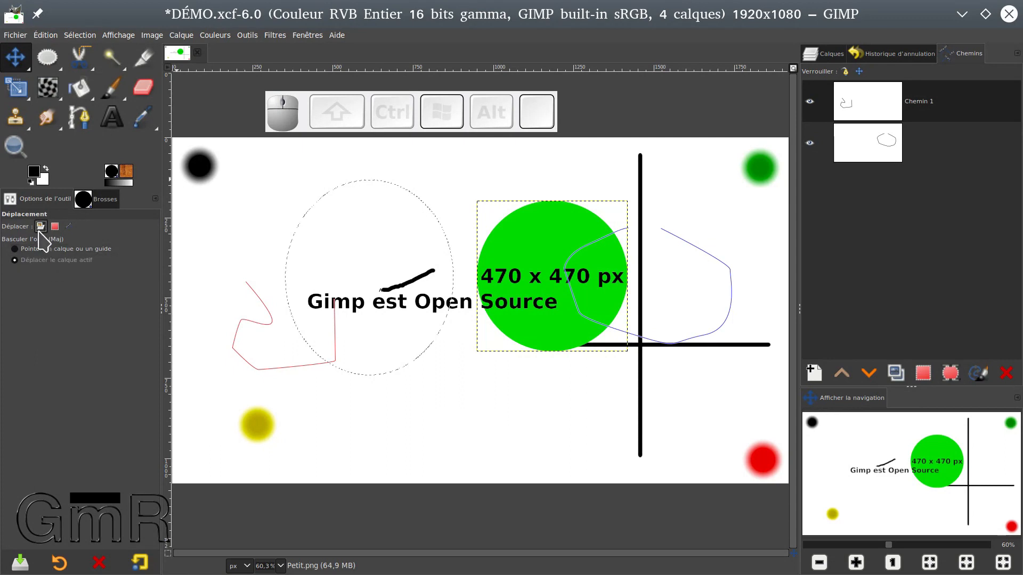
pyautogui.click(69, 226)
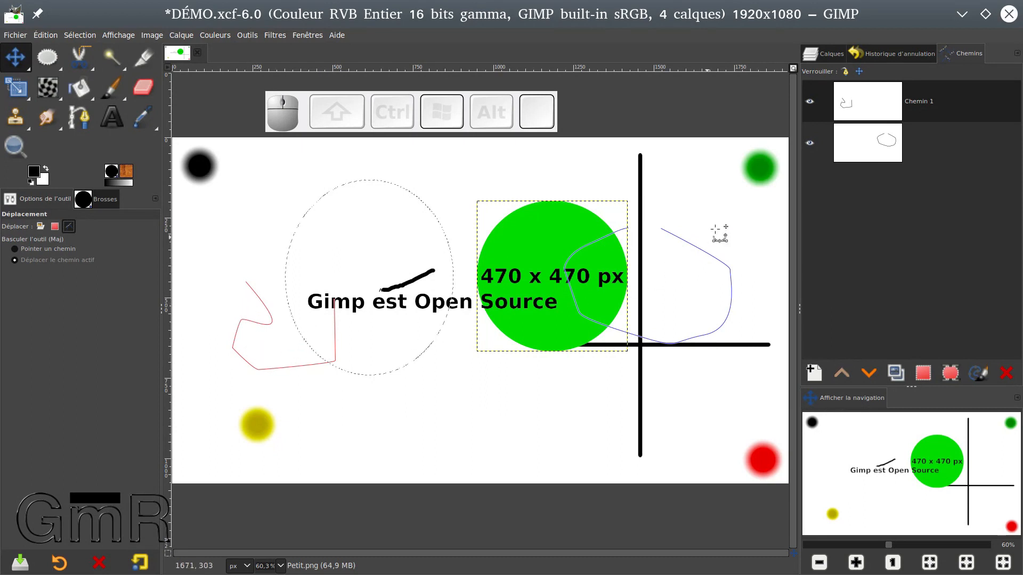
pyautogui.moveTo(691, 241); pyautogui.dragTo(725, 207)
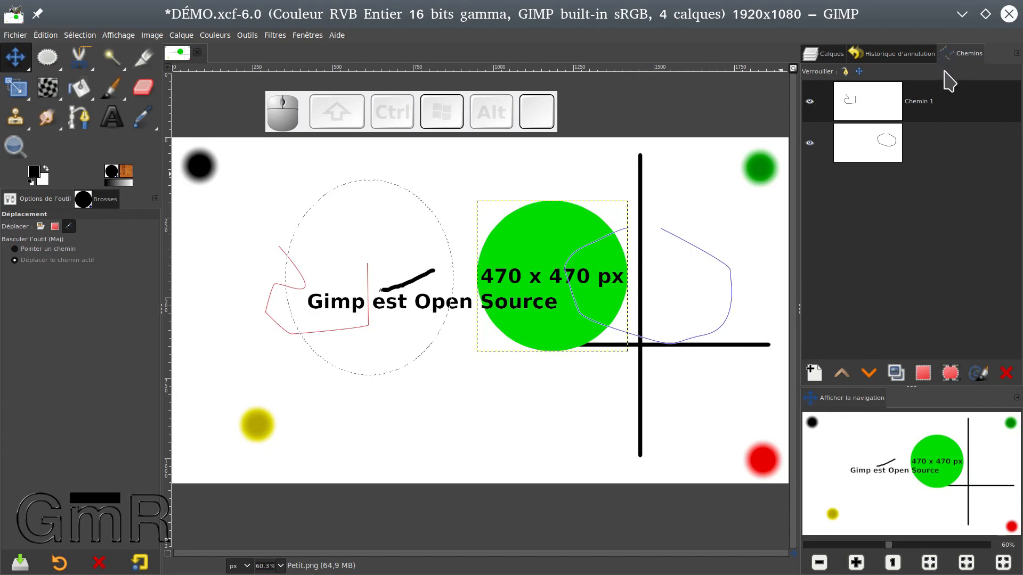
pyautogui.click(869, 137)
pyautogui.moveTo(691, 244); pyautogui.dragTo(669, 218)
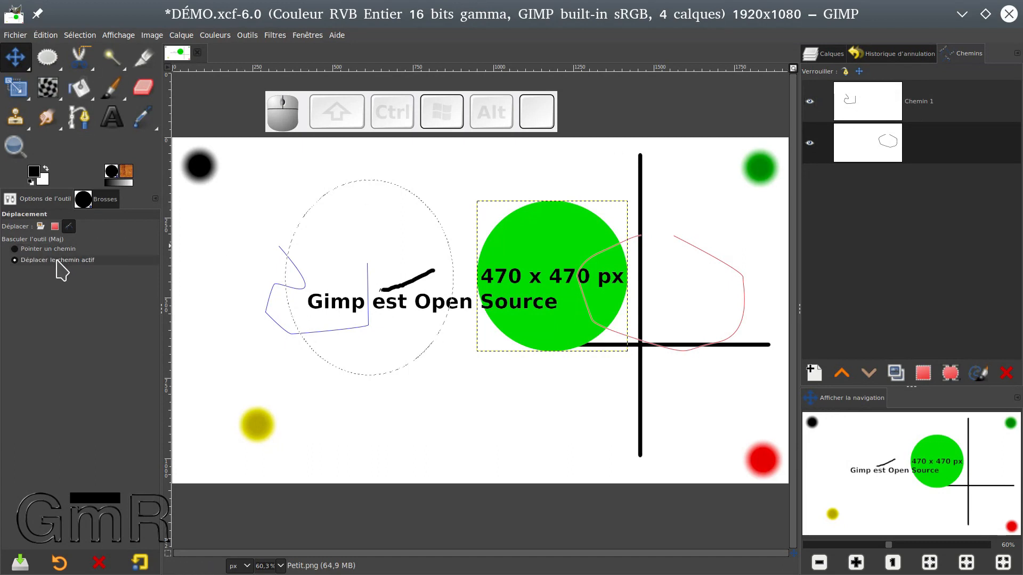
# - Set the Move tool to pick a path, and move Chemin 1 up and the unnamed path up and left
pyautogui.click(40, 249)
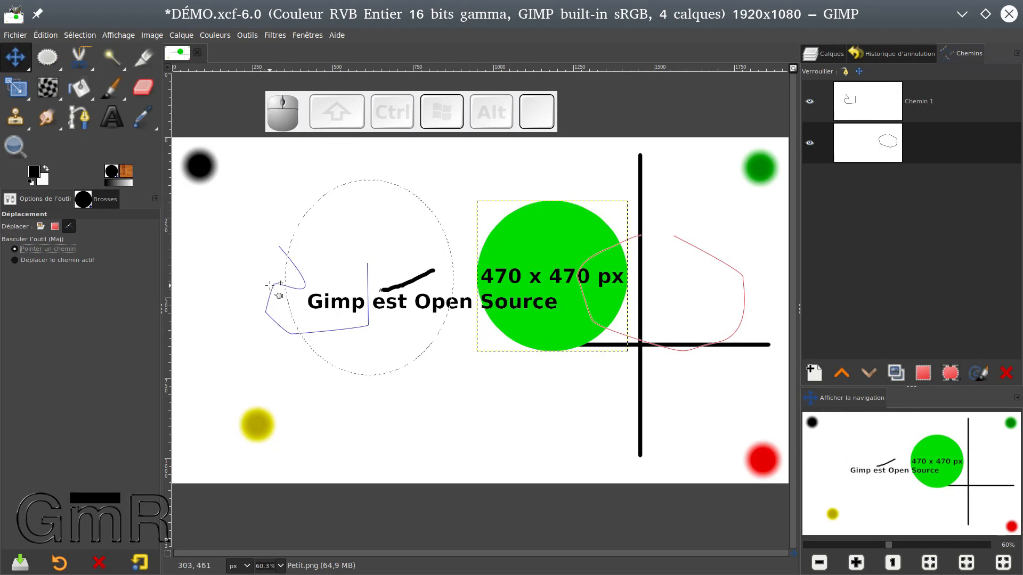
pyautogui.moveTo(270, 285); pyautogui.dragTo(269, 236)
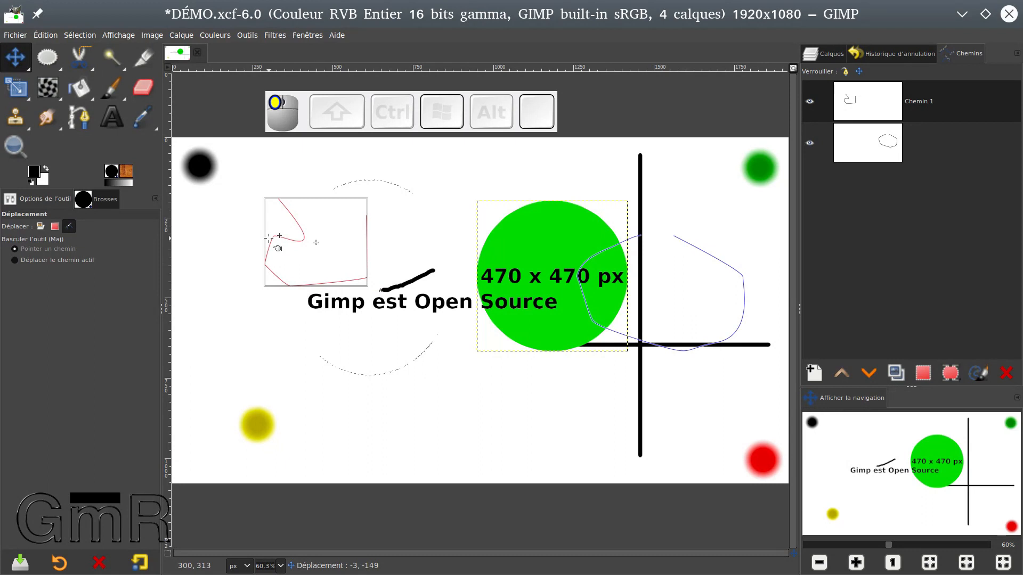
pyautogui.click(589, 311)
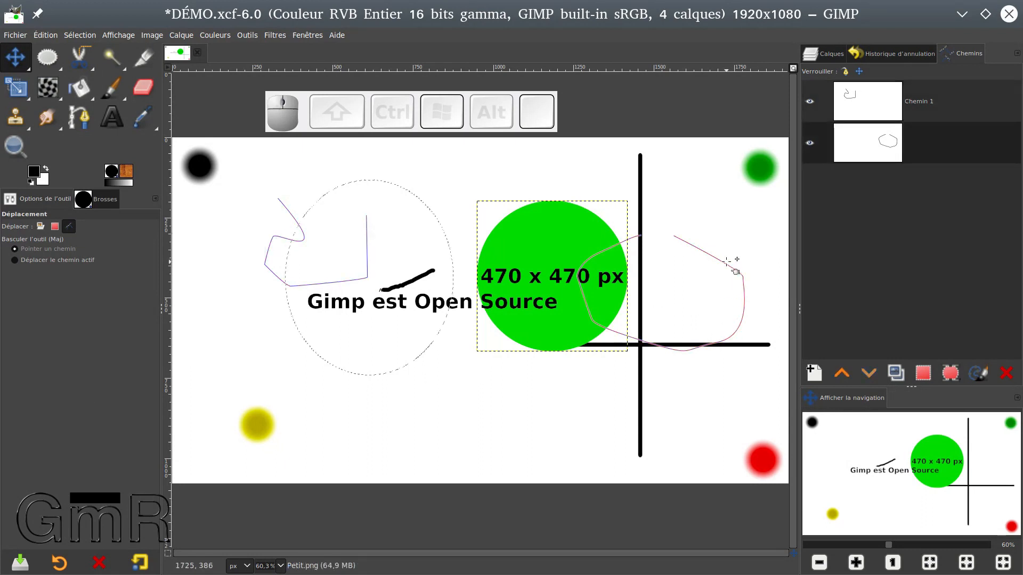
pyautogui.moveTo(726, 261); pyautogui.dragTo(693, 257)
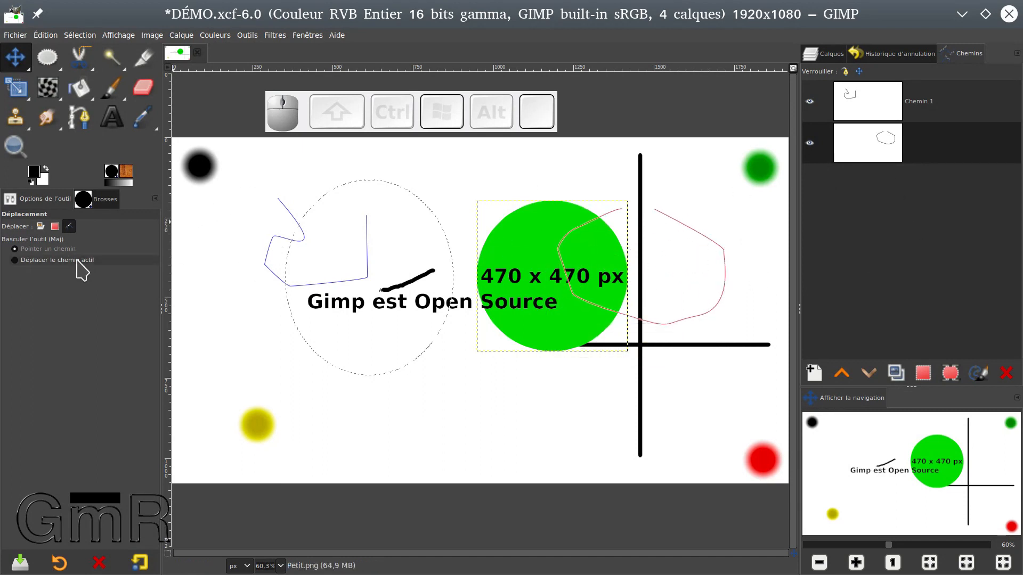
# - Set the Move tool to move the active layer, and move the Petit.png layer left and slightly down
pyautogui.click(40, 227)
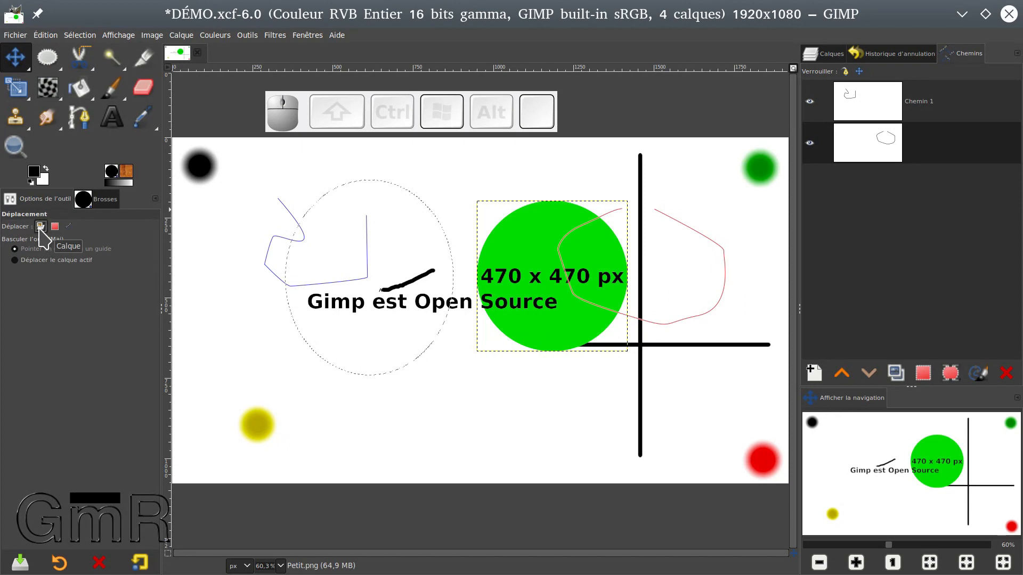
pyautogui.click(49, 263)
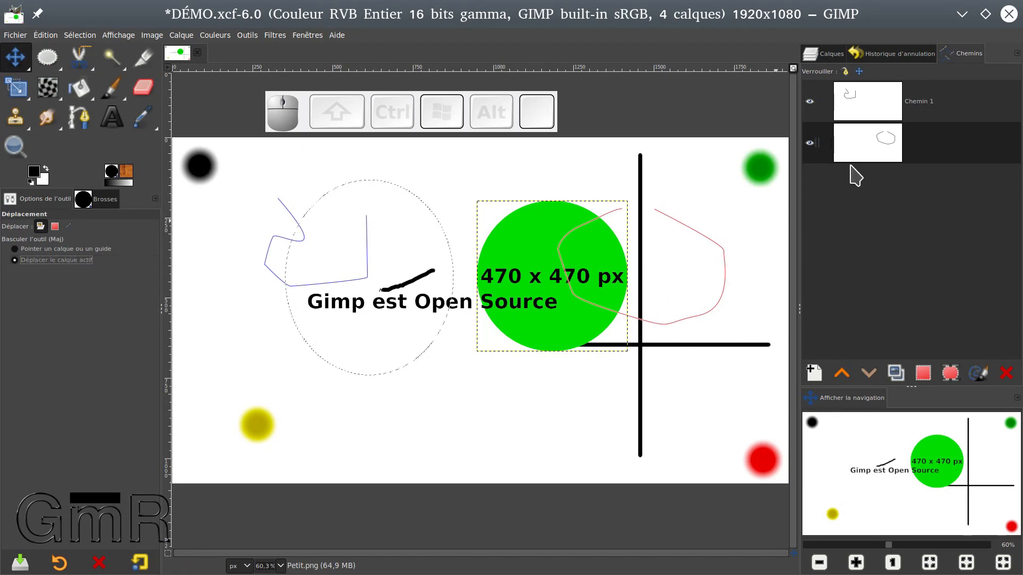
pyautogui.click(868, 151)
pyautogui.click(815, 56)
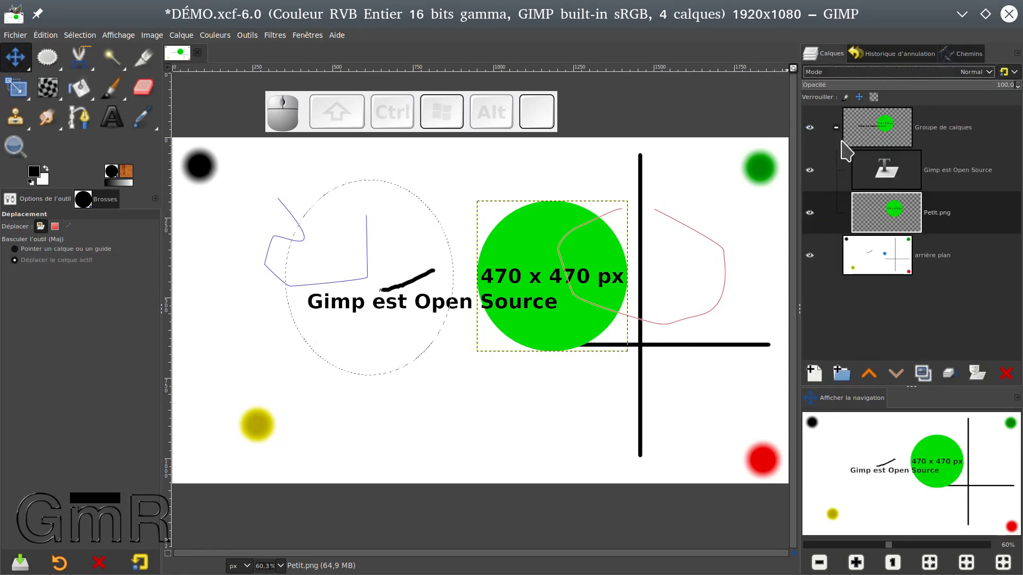
pyautogui.click(965, 54)
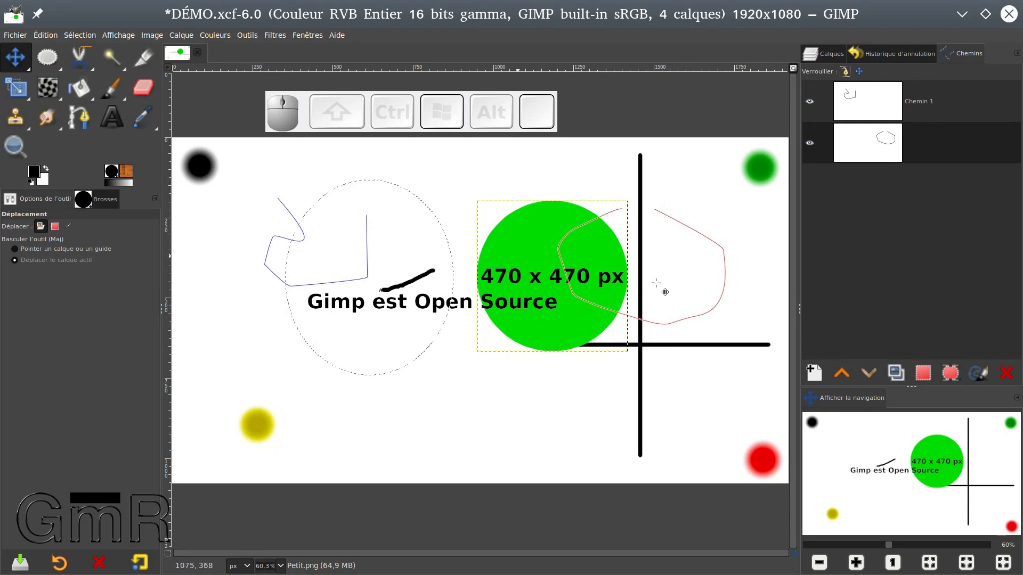
pyautogui.moveTo(536, 240); pyautogui.dragTo(508, 255)
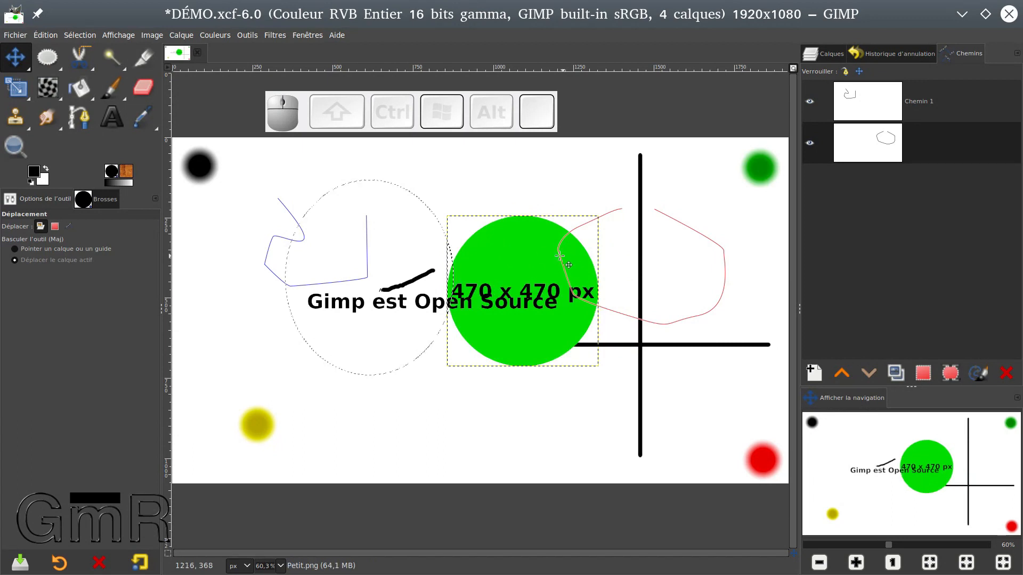
# - Use the temporary path and selection modes to move the unnamed path right and the elliptical selection down and left
pyautogui.press('ctrl')
pyautogui.moveTo(558, 257); pyautogui.dragTo(583, 266)
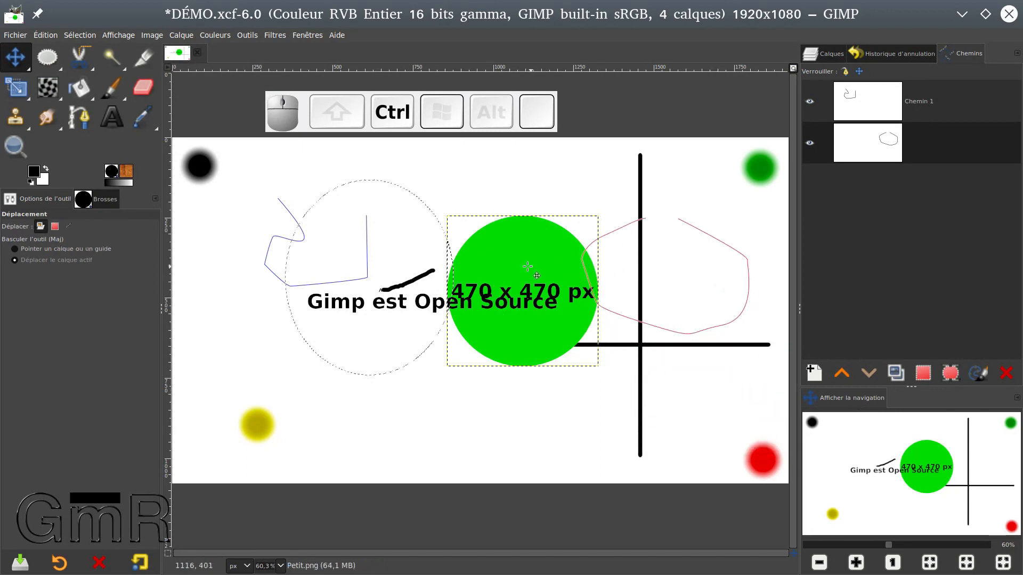
pyautogui.hotkey('ctrl', 'alt')
pyautogui.moveTo(395, 209); pyautogui.dragTo(381, 238)
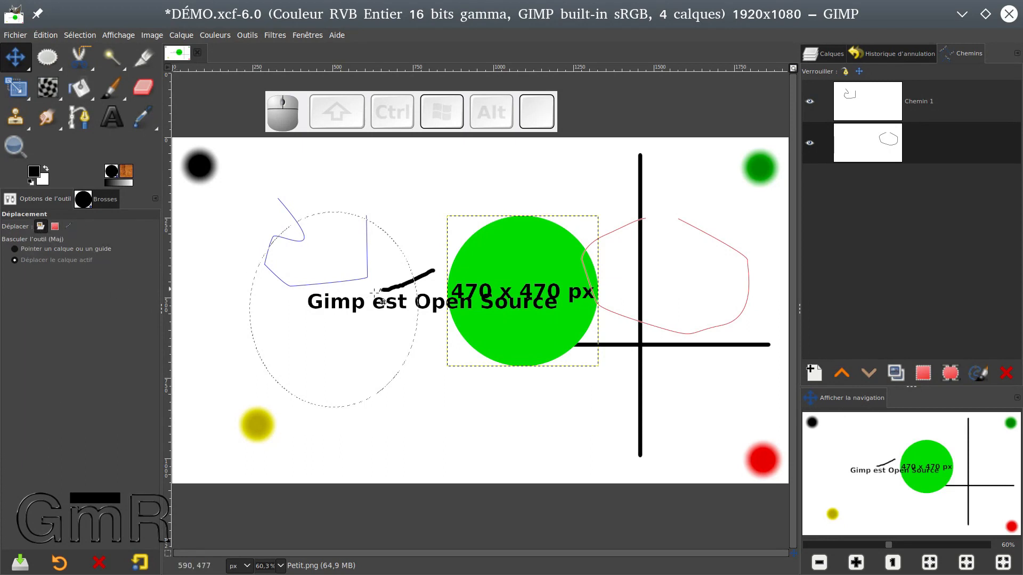
# - Hide the docks and move the Petit.png layer up and left on the canvas
pyautogui.press('Tab')
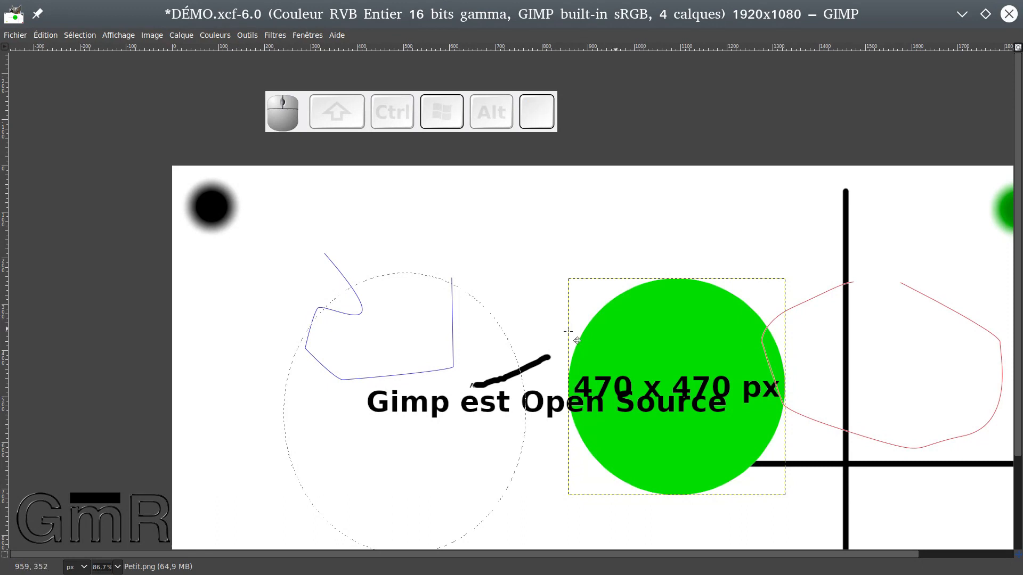
pyautogui.moveTo(653, 311); pyautogui.dragTo(653, 311)
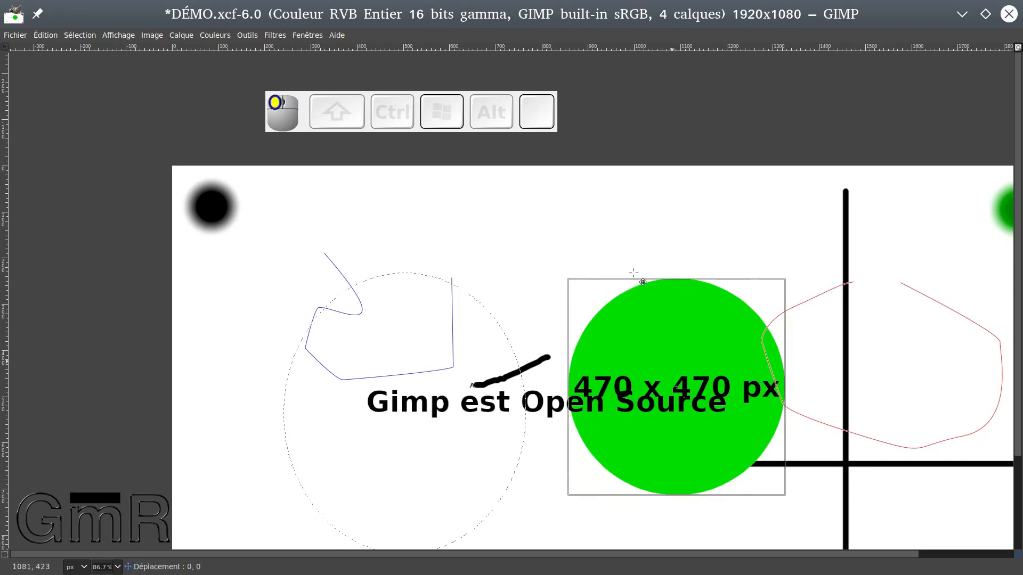
pyautogui.moveTo(675, 418); pyautogui.dragTo(586, 330)
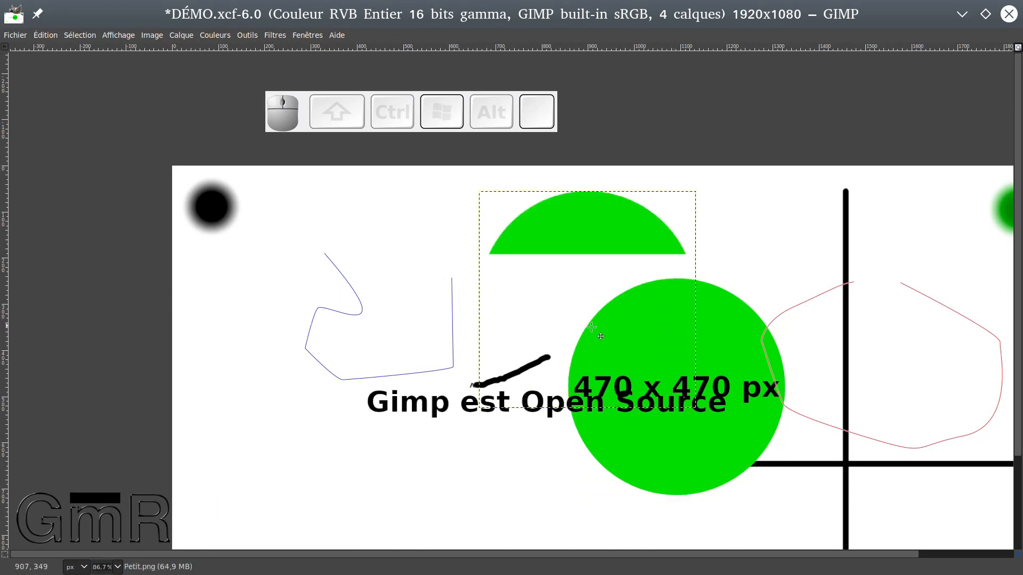
# - With the docks hidden, temporarily switch modes to move the selection right and the active path left
pyautogui.hotkey('ctrl', 'alt')
pyautogui.moveTo(385, 352); pyautogui.dragTo(703, 324)
pyautogui.press('ctrl')
pyautogui.moveTo(930, 326); pyautogui.dragTo(357, 344)
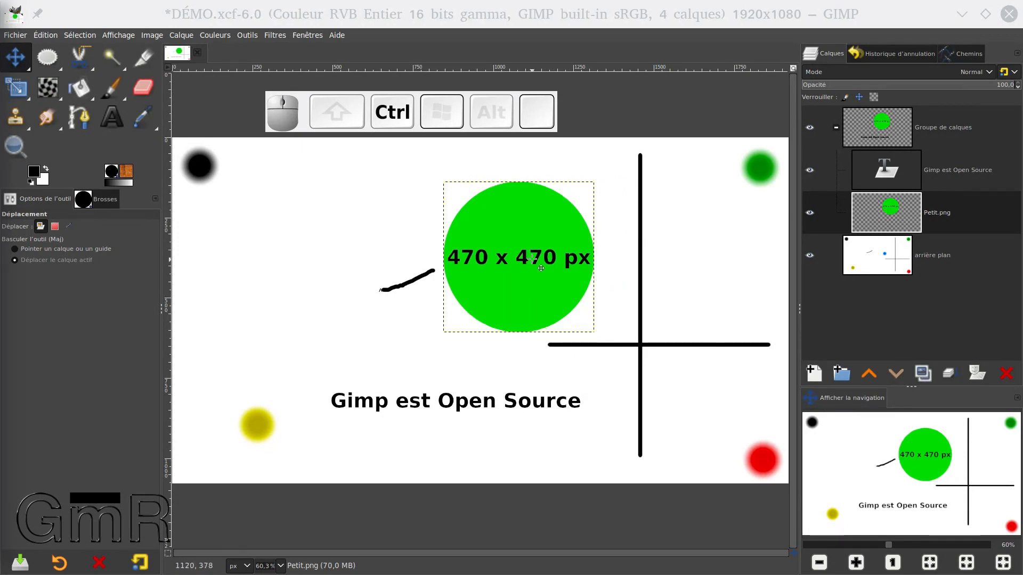
# - Reposition the Petit.png layer lower on the canvas, above the text, and enable snapping to the canvas edges
pyautogui.moveTo(532, 259); pyautogui.dragTo(529, 367)
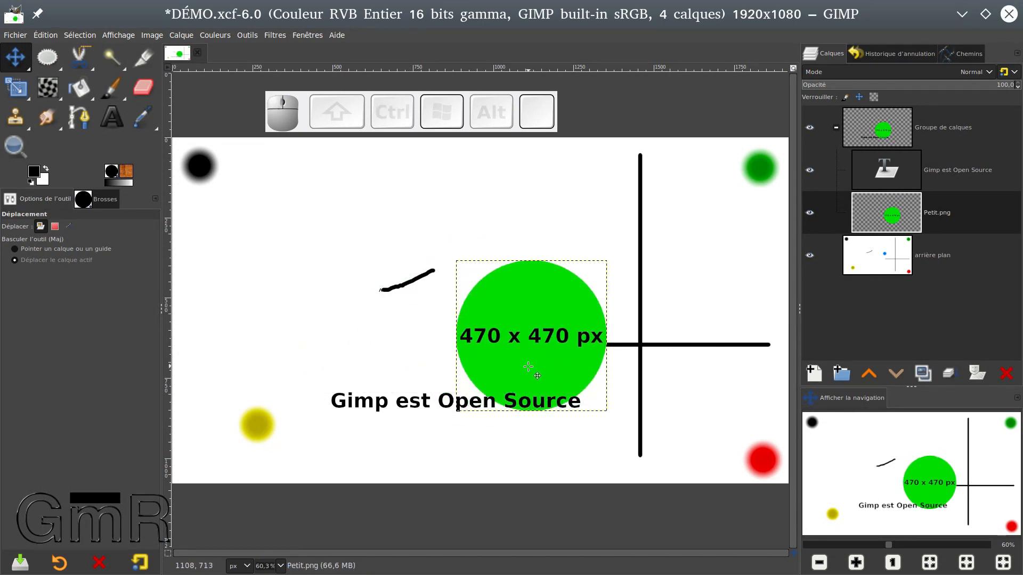
pyautogui.moveTo(560, 303); pyautogui.dragTo(558, 268)
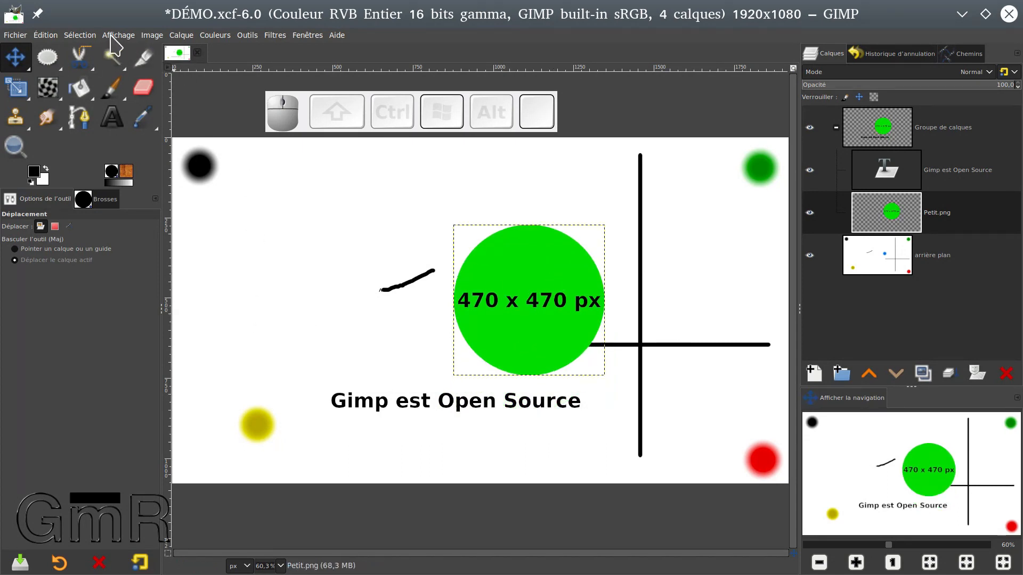
pyautogui.click(118, 35)
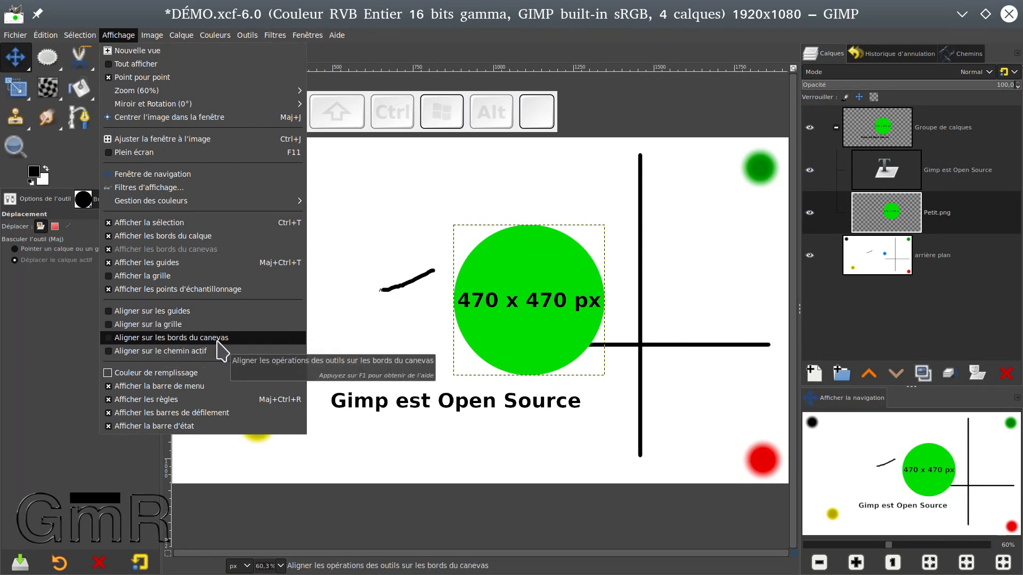
pyautogui.click(147, 339)
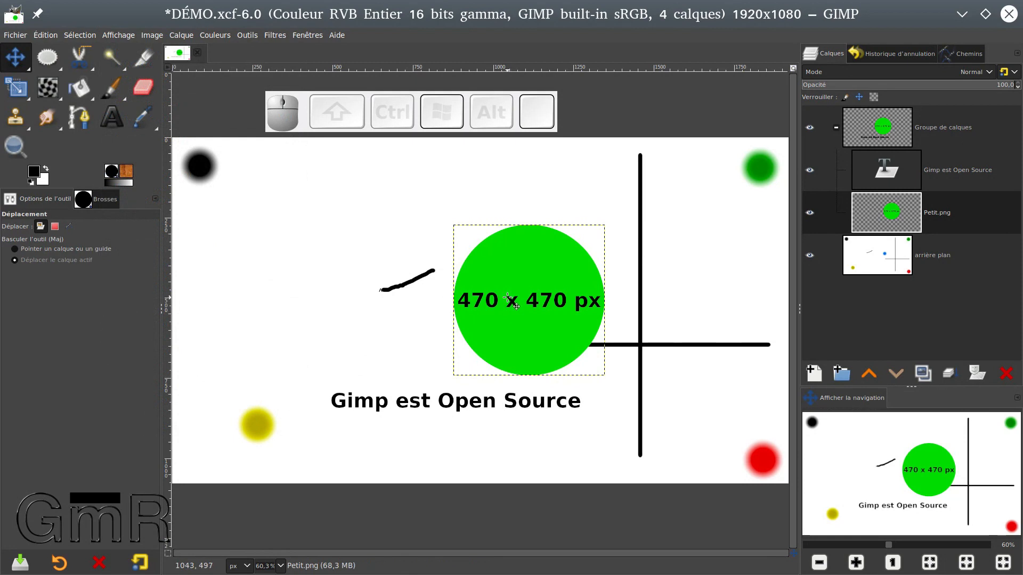
# - Move the Petit.png layer into the canvas's top-left corner so that it snaps to both edges
pyautogui.moveTo(517, 295); pyautogui.dragTo(237, 207)
pyautogui.scroll(-2, 359, 251)
pyautogui.moveTo(310, 238); pyautogui.dragTo(295, 222)
pyautogui.scroll(1, 313, 232)
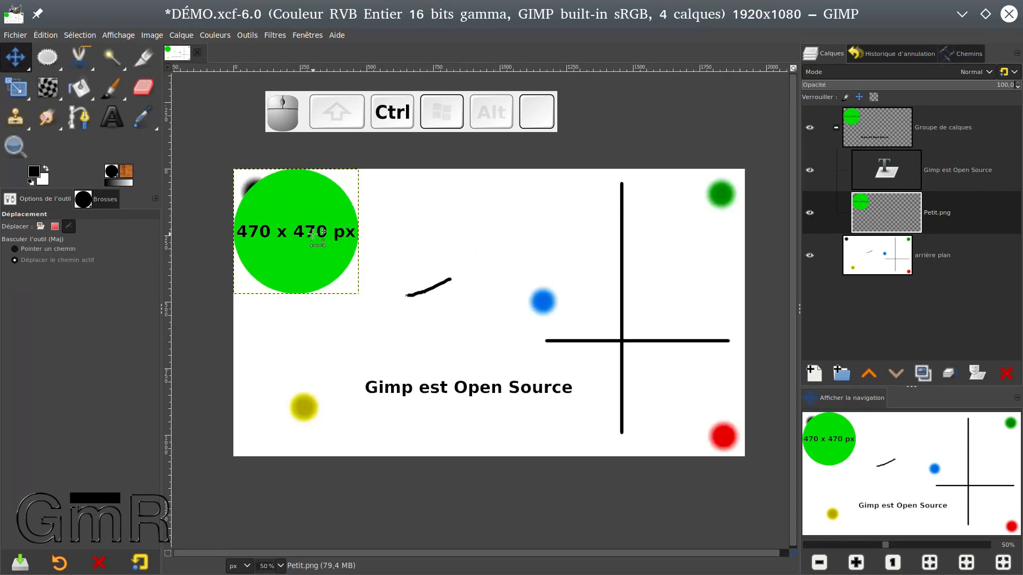
pyautogui.moveTo(272, 203)
pyautogui.mouseDown()
pyautogui.moveTo(288, 217)
pyautogui.moveTo(276, 212)
pyautogui.mouseUp()
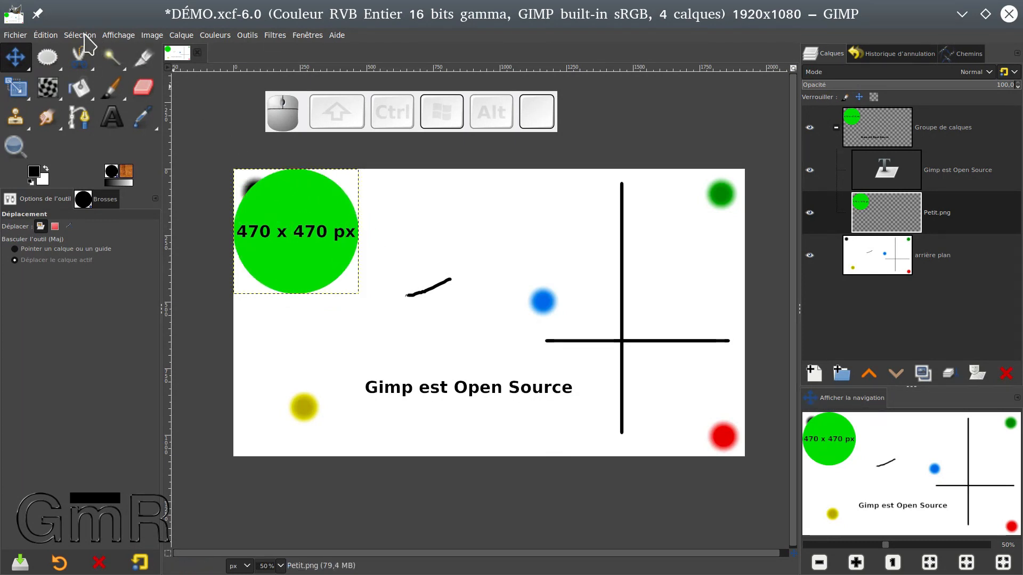
# - Show the image grid and enable snapping to the grid
pyautogui.click(118, 34)
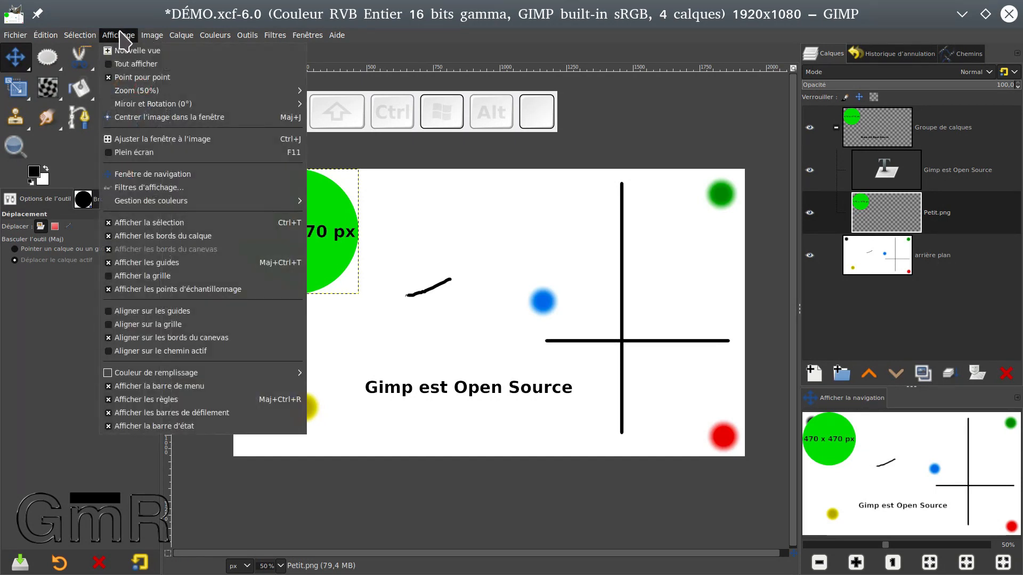
pyautogui.click(121, 277)
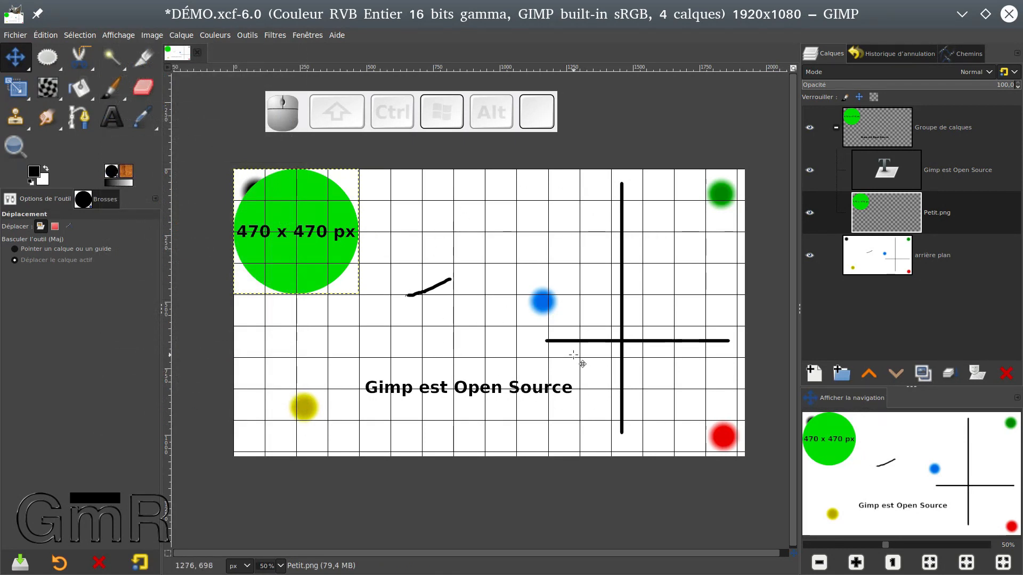
pyautogui.click(118, 36)
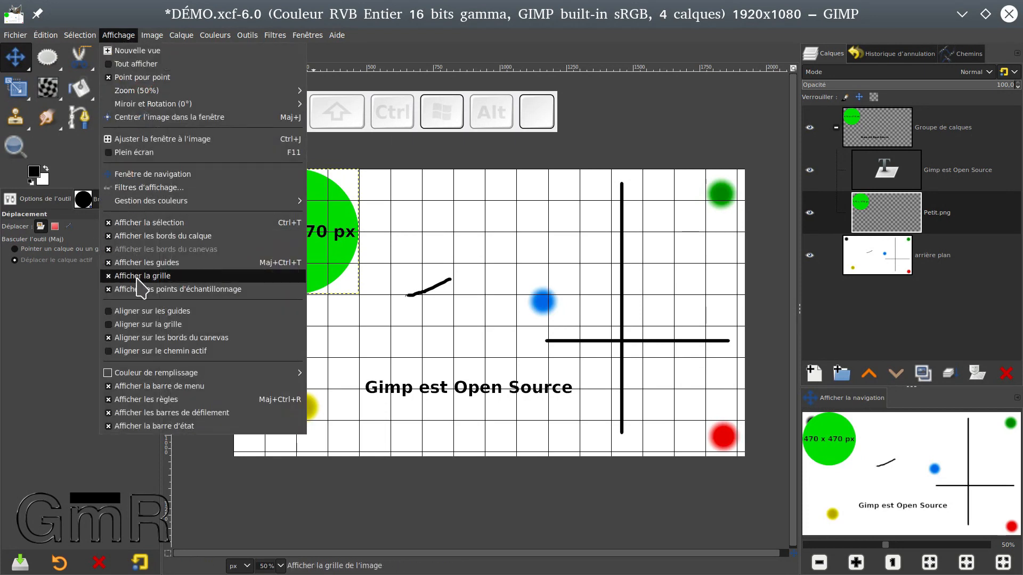
pyautogui.click(143, 326)
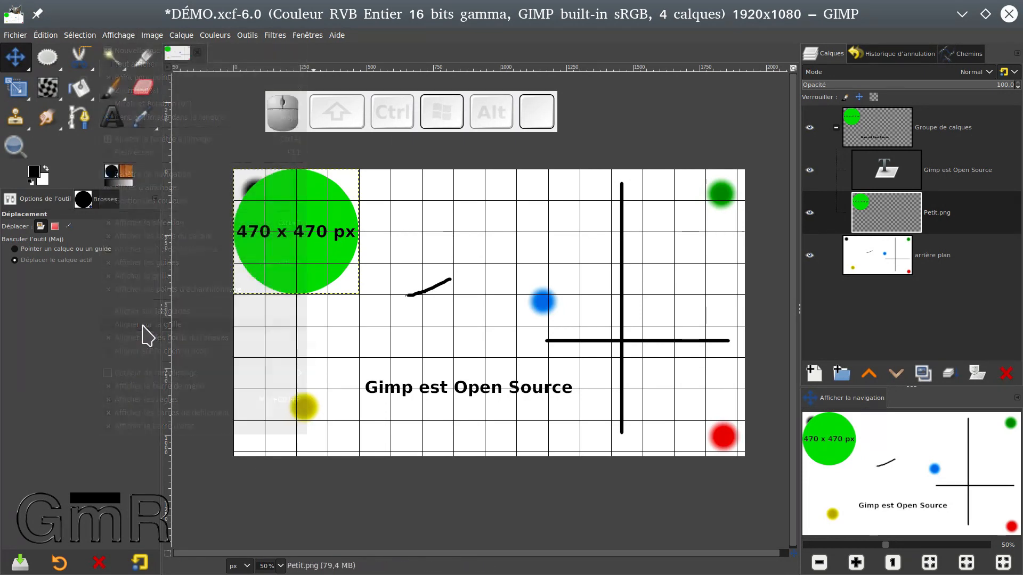
# - Move the Petit.png layer right and down, snap it to the grid lines, and check its alignment up close
pyautogui.moveTo(314, 217); pyautogui.dragTo(448, 338)
pyautogui.keyDown('ctrl'); pyautogui.scroll(3, 363, 229); pyautogui.keyUp('ctrl')
pyautogui.moveTo(300, 182)
pyautogui.mouseDown()
pyautogui.moveTo(286, 175)
pyautogui.moveTo(297, 183)
pyautogui.mouseUp()
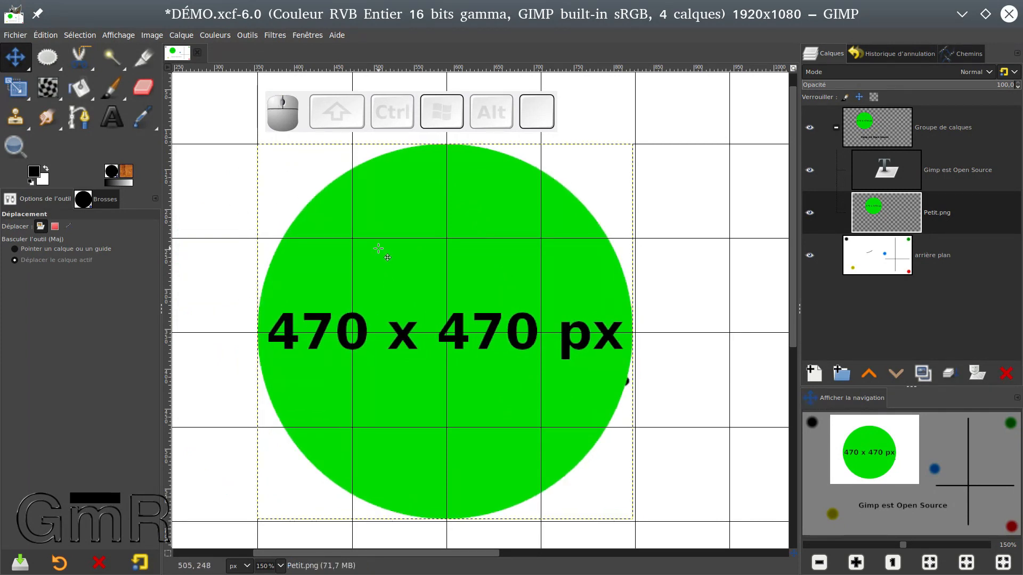
pyautogui.scroll(-3, 513, 261)
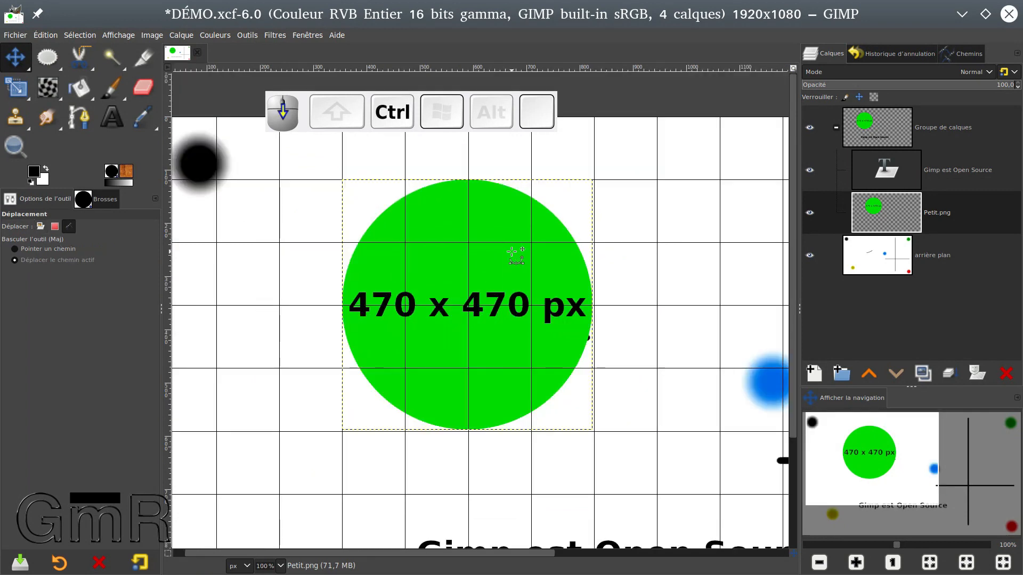
pyautogui.scroll(1, 513, 252)
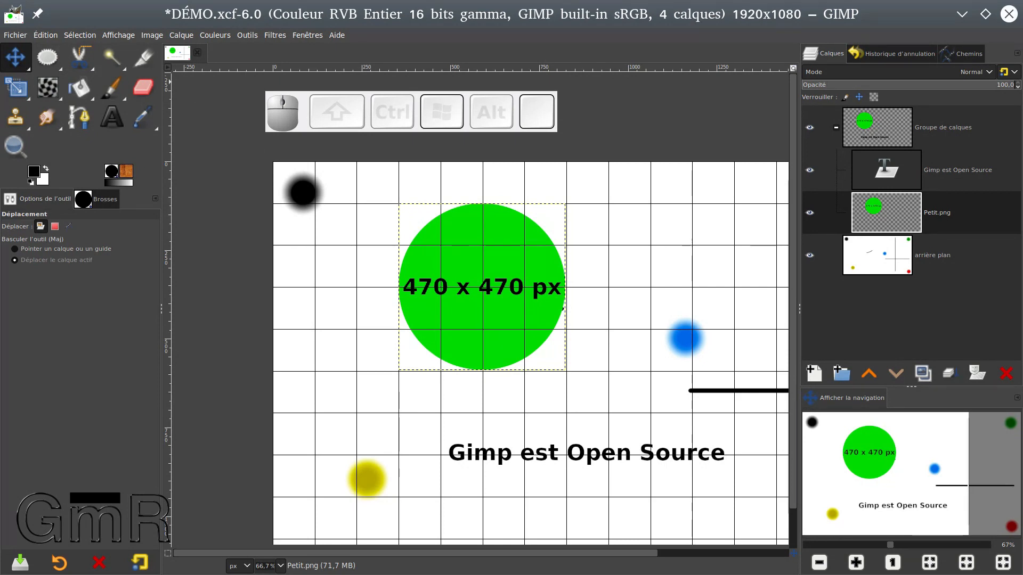
# - Hide the image grid
pyautogui.click(118, 35)
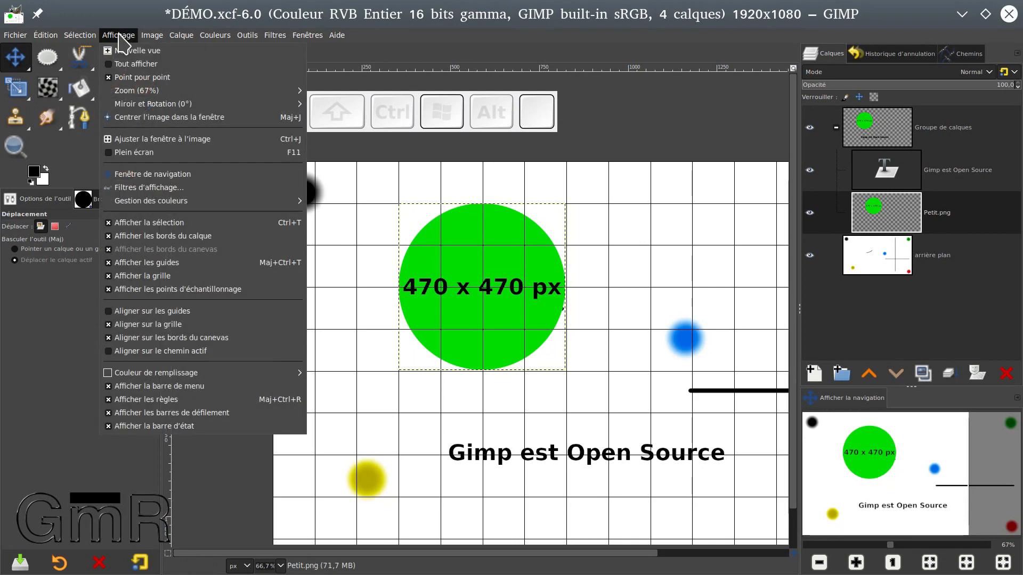
pyautogui.click(136, 275)
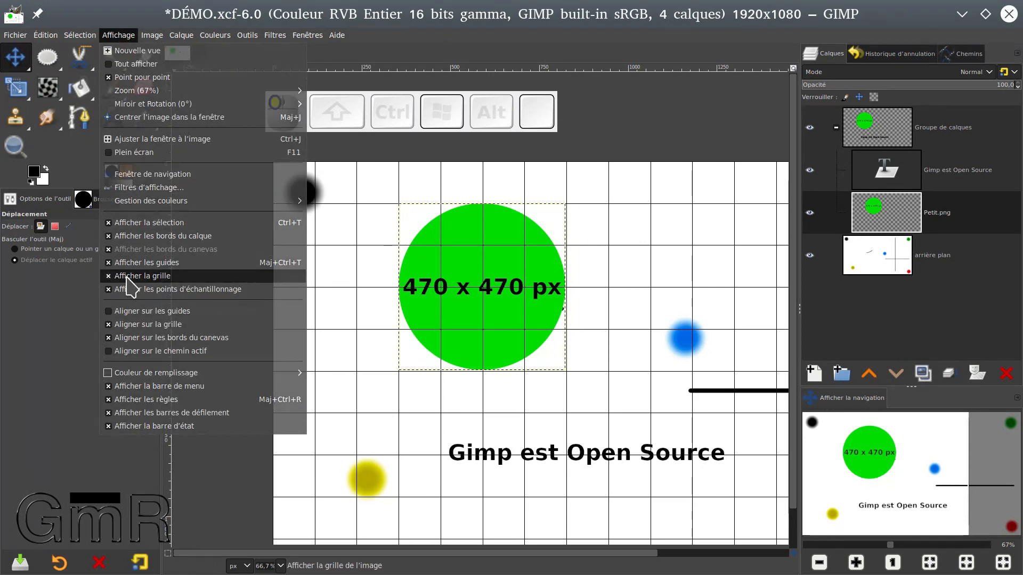
# - Disable snapping to the grid and enable snapping to guides
pyautogui.click(118, 35)
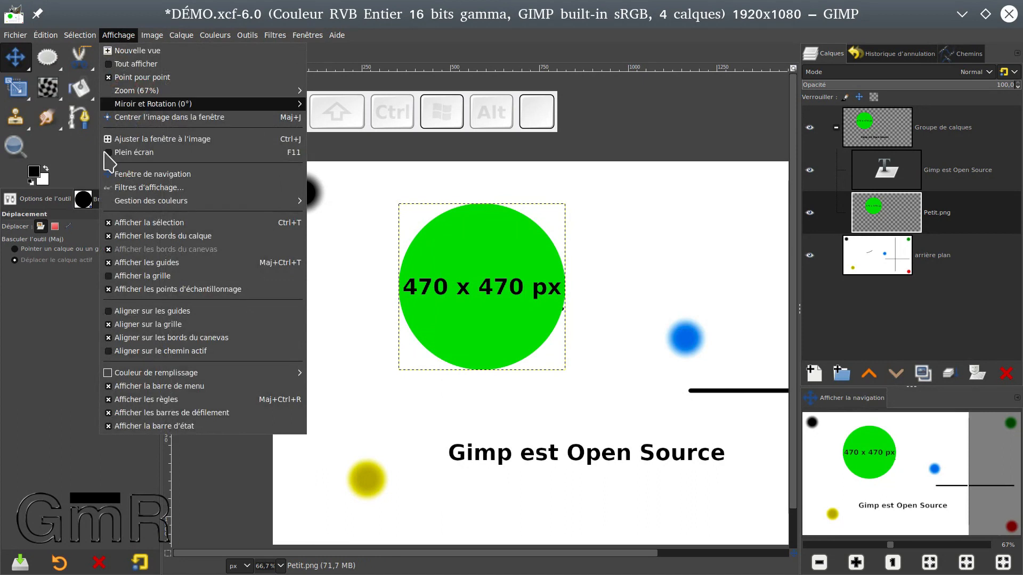
pyautogui.click(145, 326)
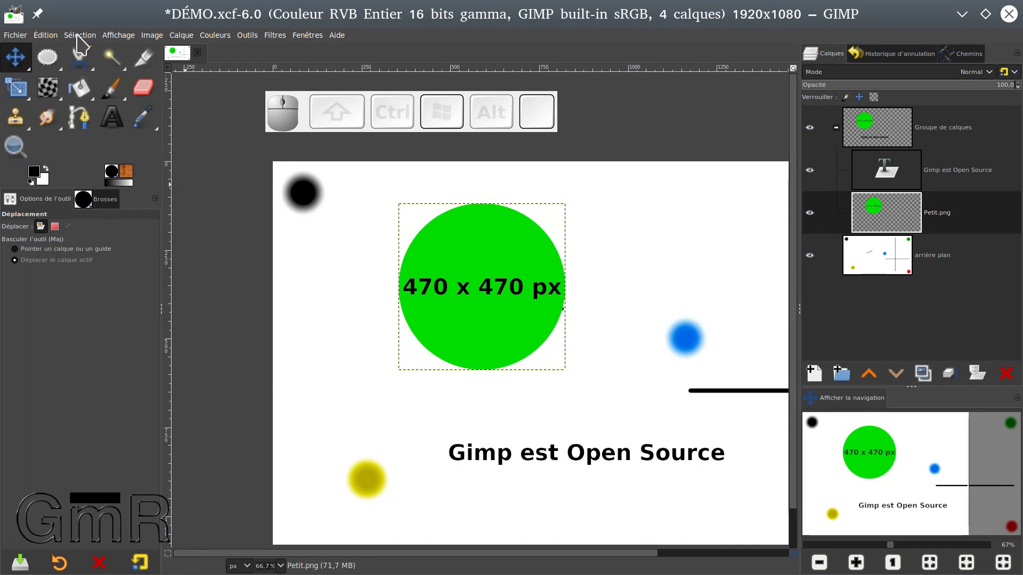
pyautogui.click(116, 37)
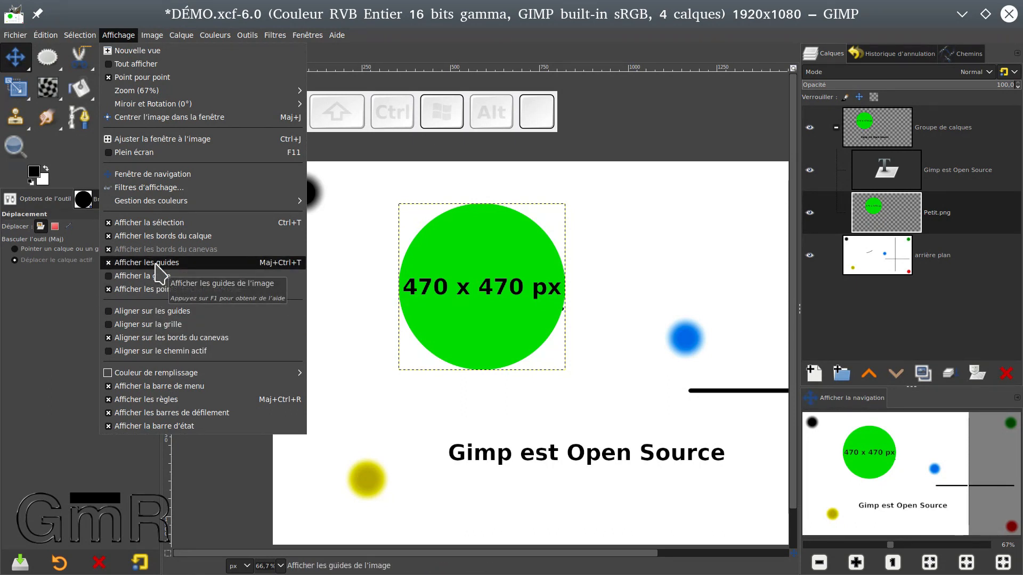
pyautogui.click(186, 313)
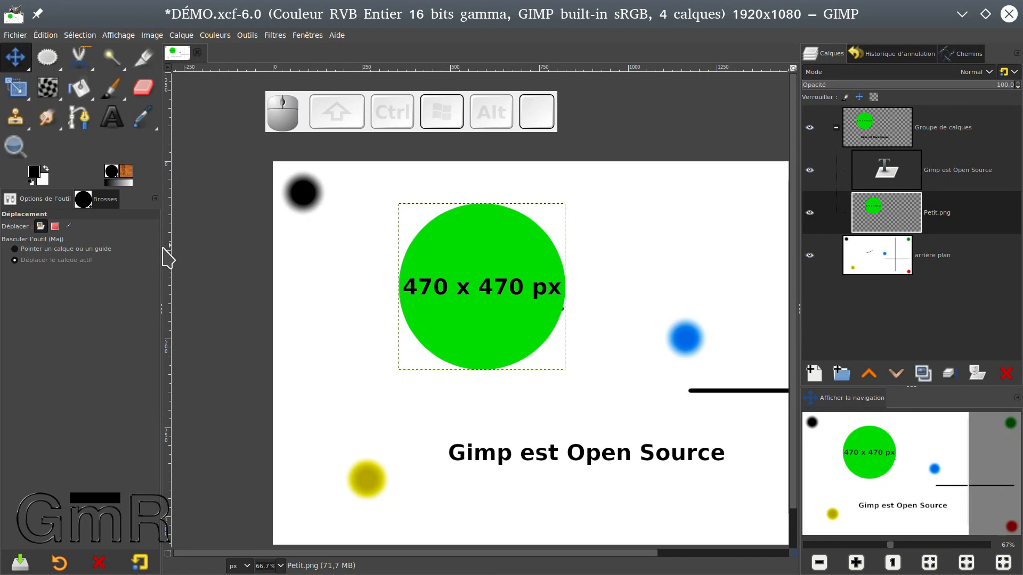
# - Add a vertical guide at about 210 px and try to move it with the Move tool set to the active layer
pyautogui.moveTo(167, 276); pyautogui.dragTo(348, 292)
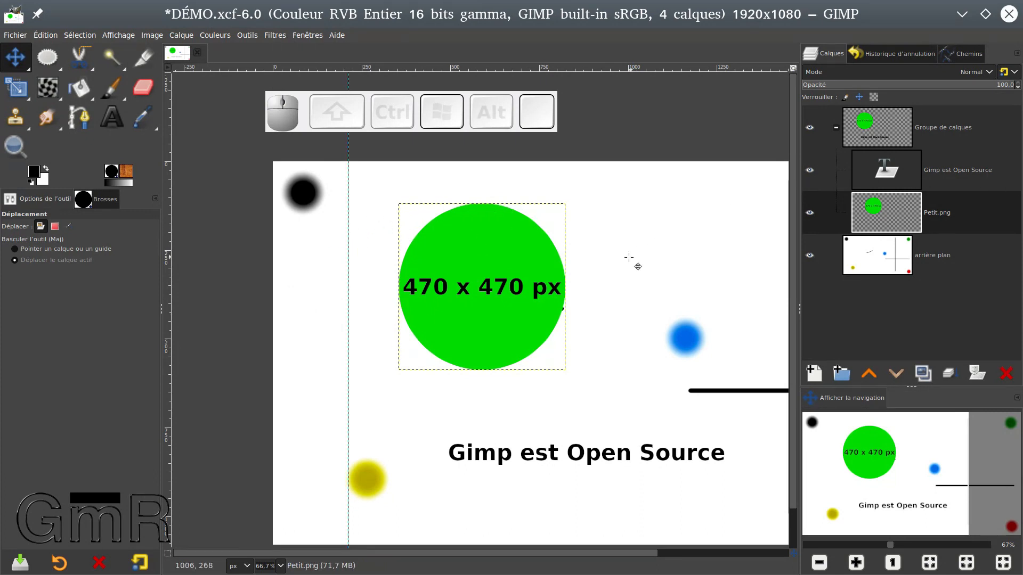
pyautogui.moveTo(601, 258); pyautogui.dragTo(511, 238)
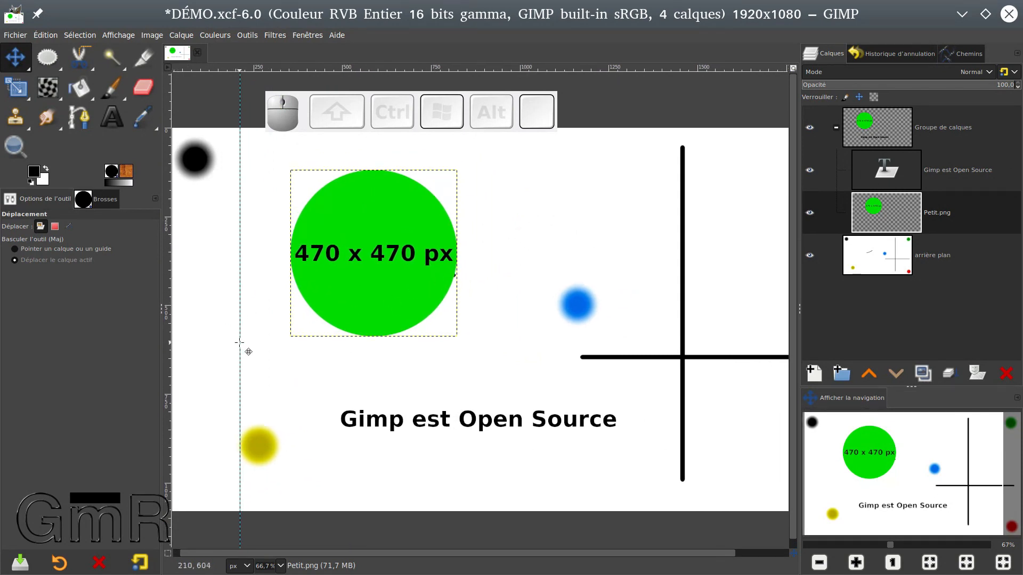
pyautogui.moveTo(249, 342); pyautogui.dragTo(245, 345)
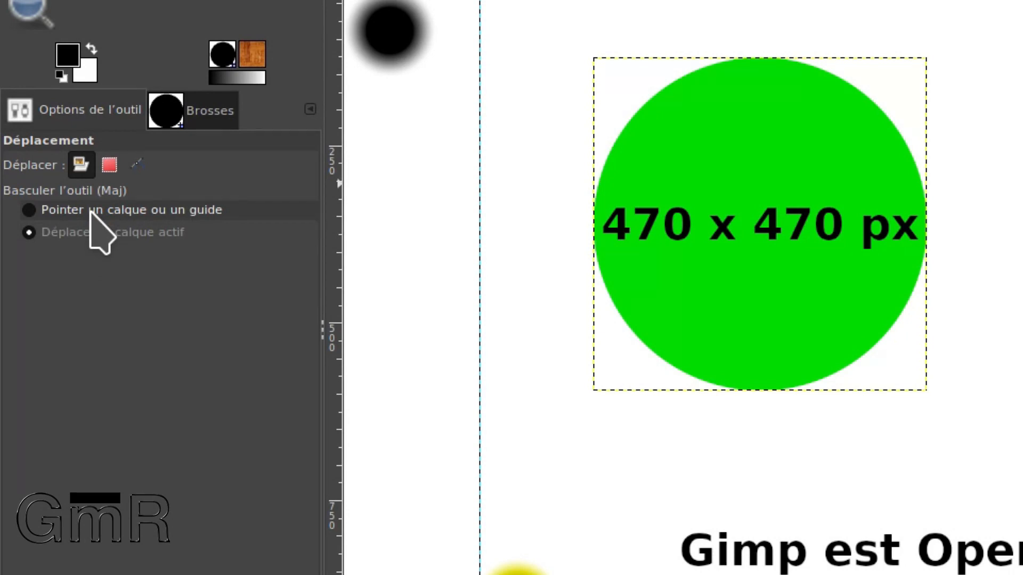
# - Set the Move tool to pick a layer or guide, and move the vertical guide to the black vertical line
pyautogui.click(91, 211)
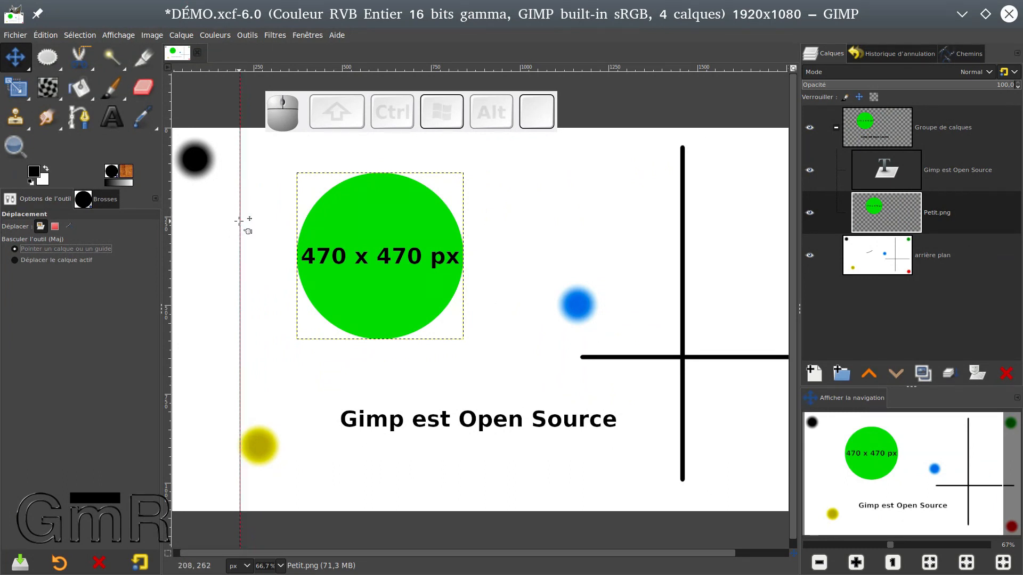
pyautogui.moveTo(239, 222); pyautogui.dragTo(679, 295)
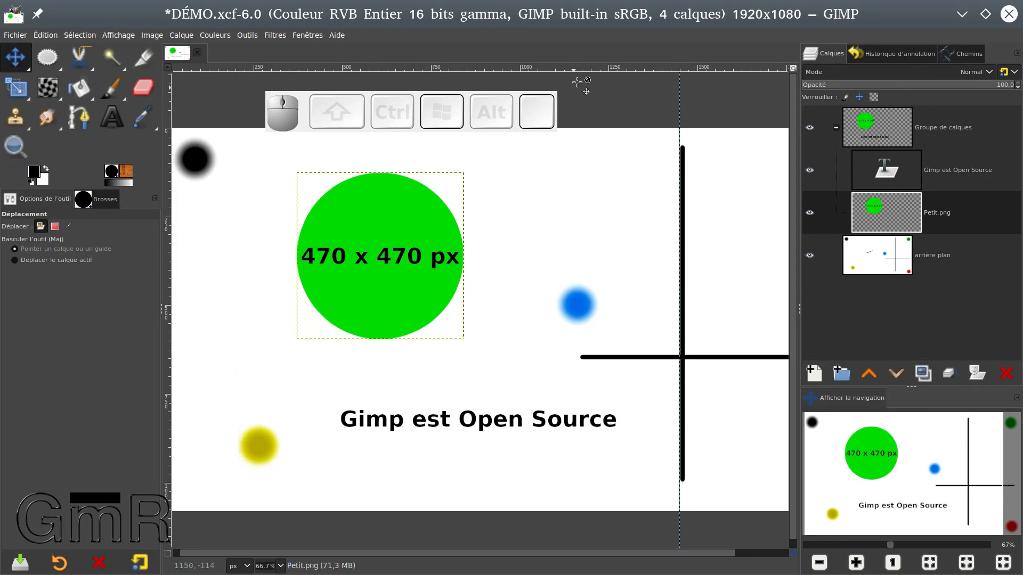
# - Add a horizontal guide and adjust both guides to lie just right of the vertical black line and just below the horizontal one
pyautogui.moveTo(584, 67); pyautogui.dragTo(610, 336)
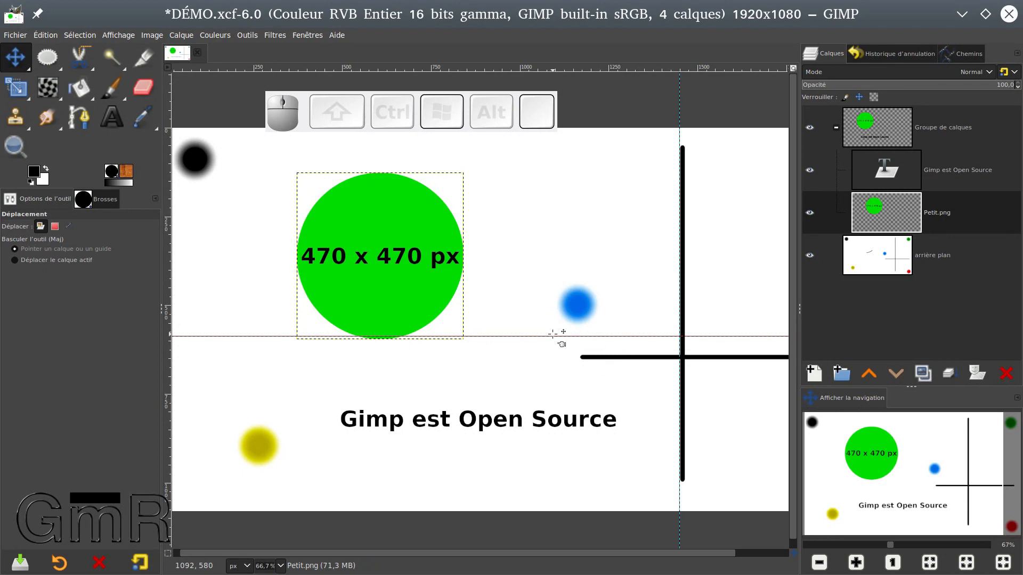
pyautogui.moveTo(677, 148); pyautogui.dragTo(685, 153)
pyautogui.moveTo(599, 338); pyautogui.dragTo(596, 361)
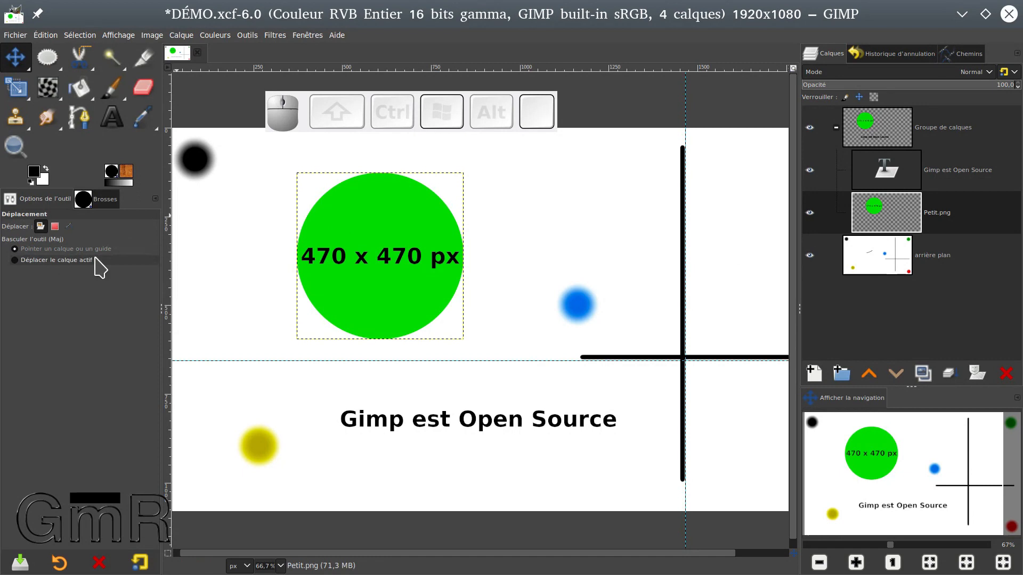
# - Move the Petit.png layer so its right and bottom edges snap to the two guides, and check the alignment up close
pyautogui.moveTo(367, 228); pyautogui.dragTo(587, 247)
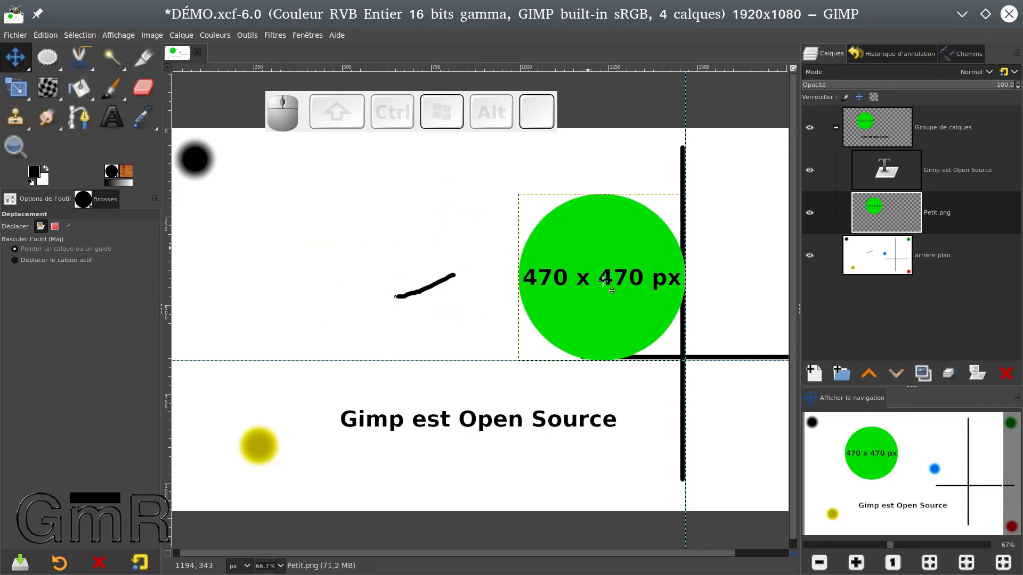
pyautogui.scroll(2, 674, 355)
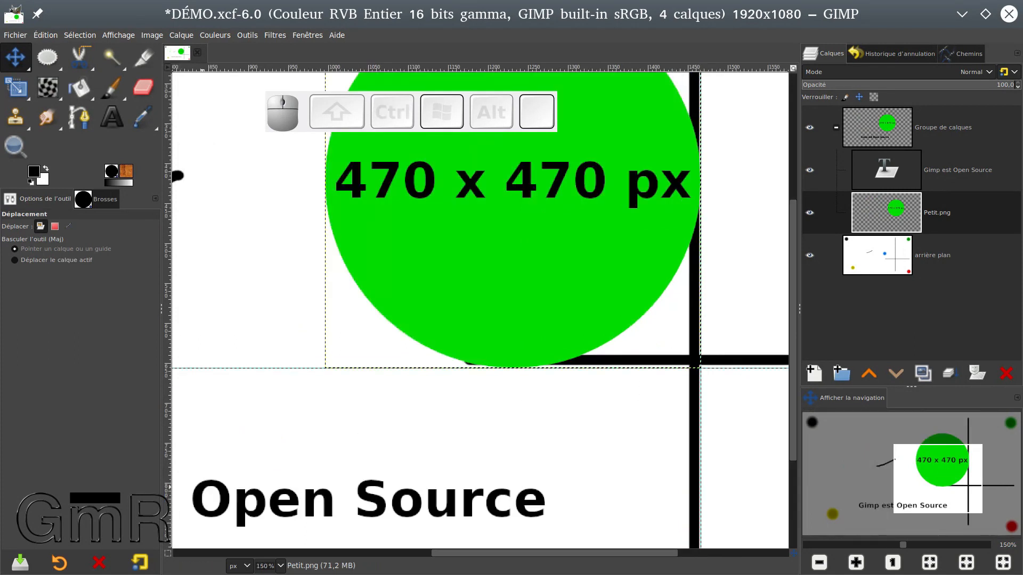
pyautogui.moveTo(937, 479); pyautogui.dragTo(948, 468)
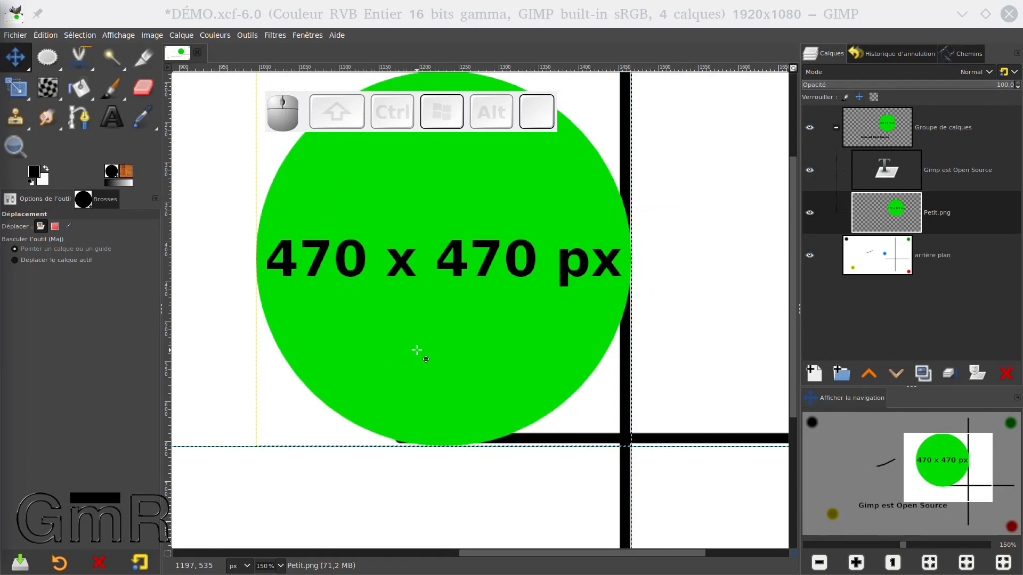
# - Open the group of tools behind the Move tool to reach the Alignment tool
pyautogui.click(24, 61)
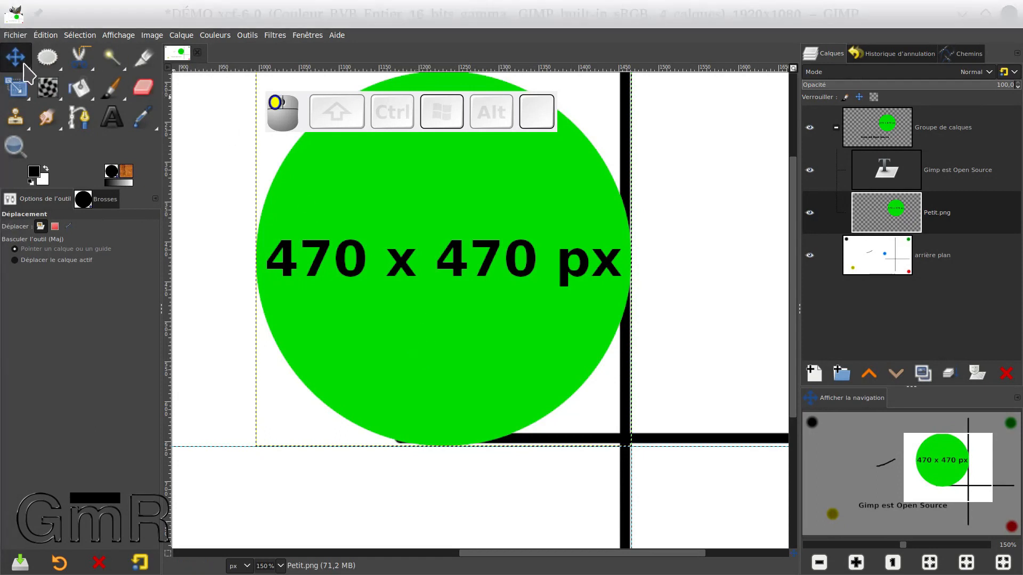
pyautogui.click(26, 66)
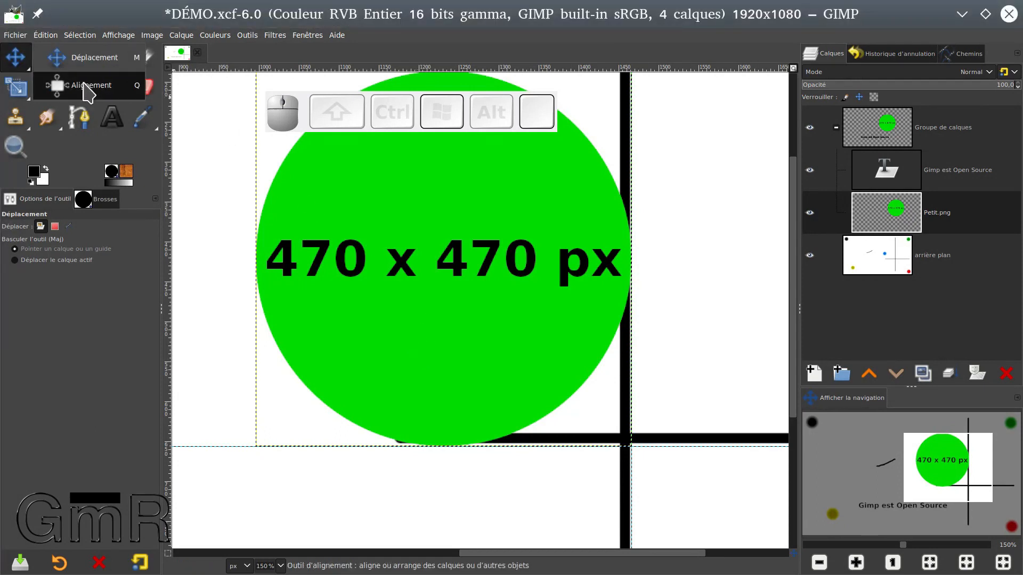